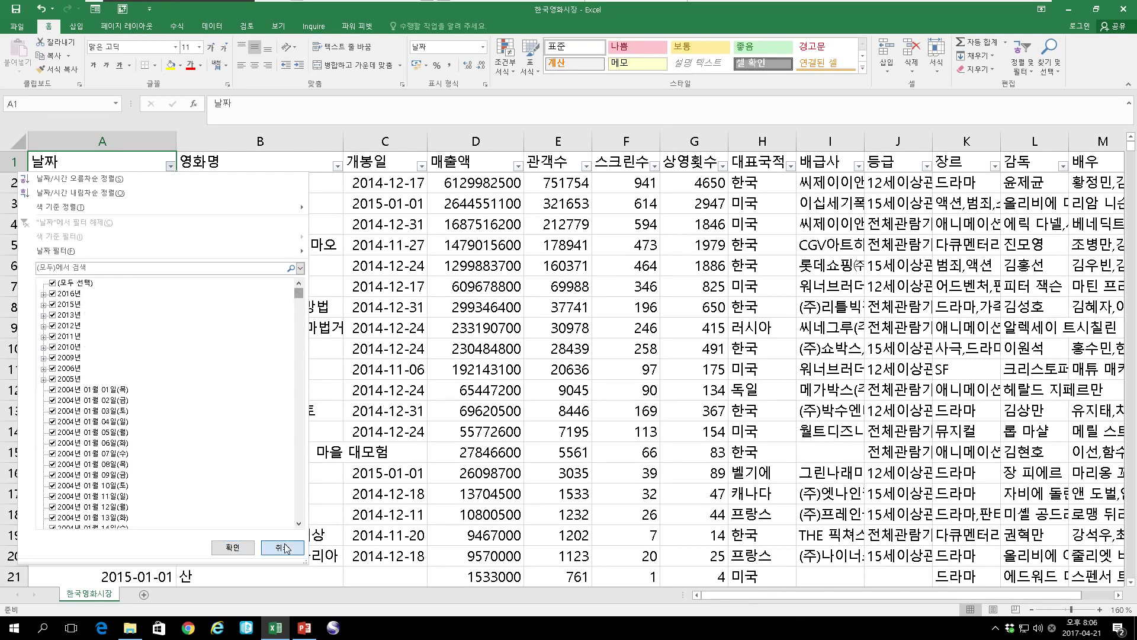
Copy the 날짜 column from the 한국영화시장 sheet into column A of a new sheet
{"action": "left_click", "coordinate": [232, 548]}
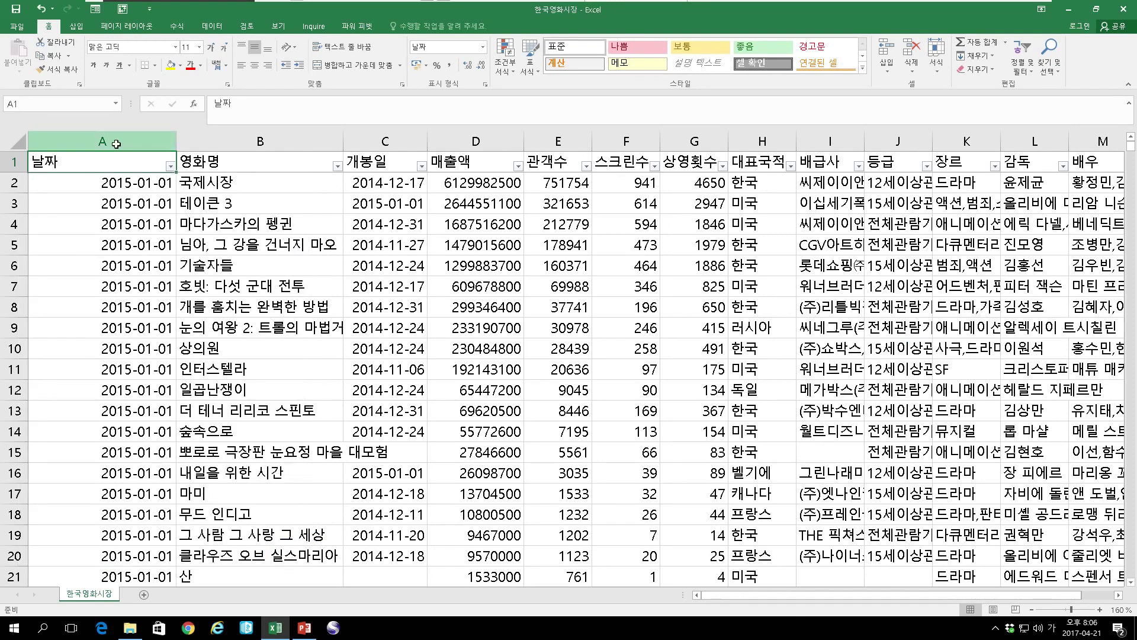
{"action": "left_click", "coordinate": [116, 141]}
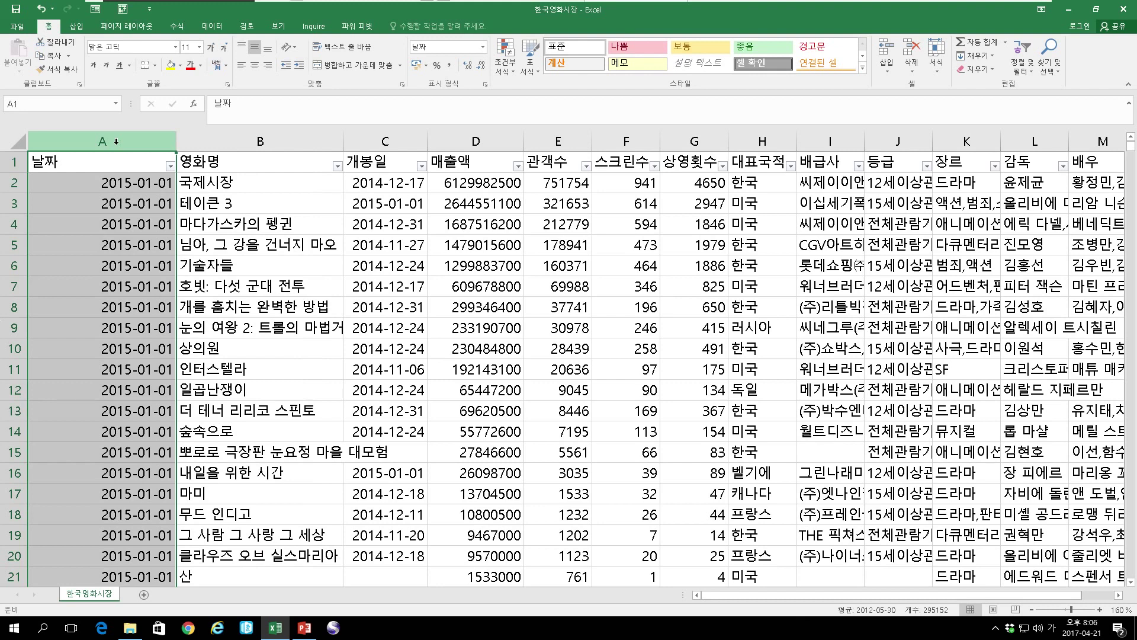
{"action": "right_click", "coordinate": [116, 141]}
{"action": "left_click", "coordinate": [151, 169]}
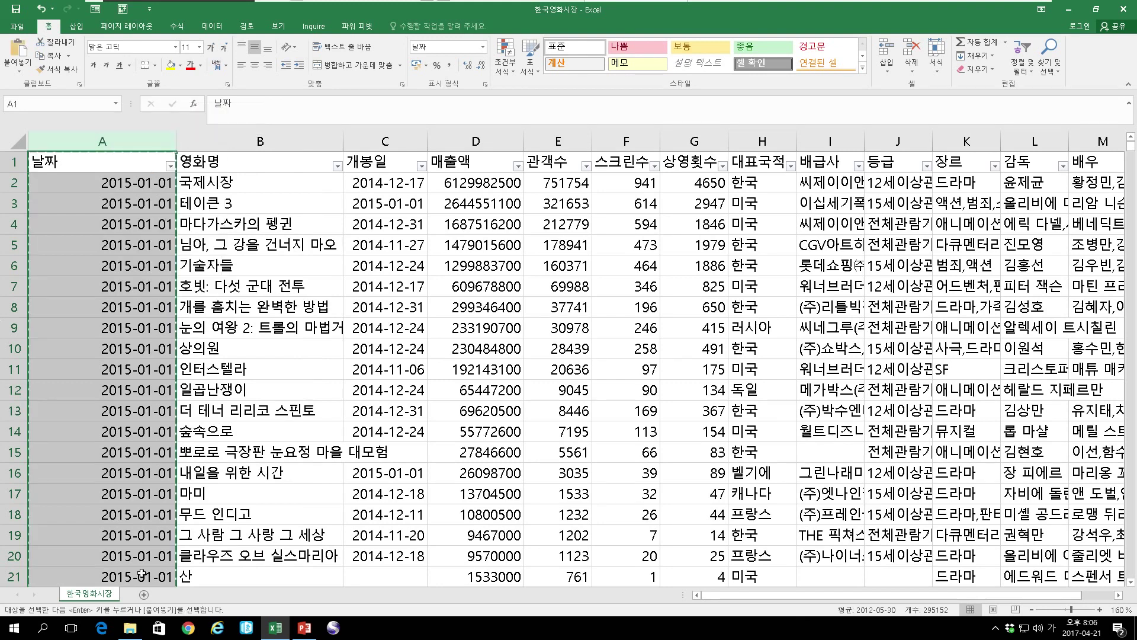
{"action": "left_click", "coordinate": [144, 595]}
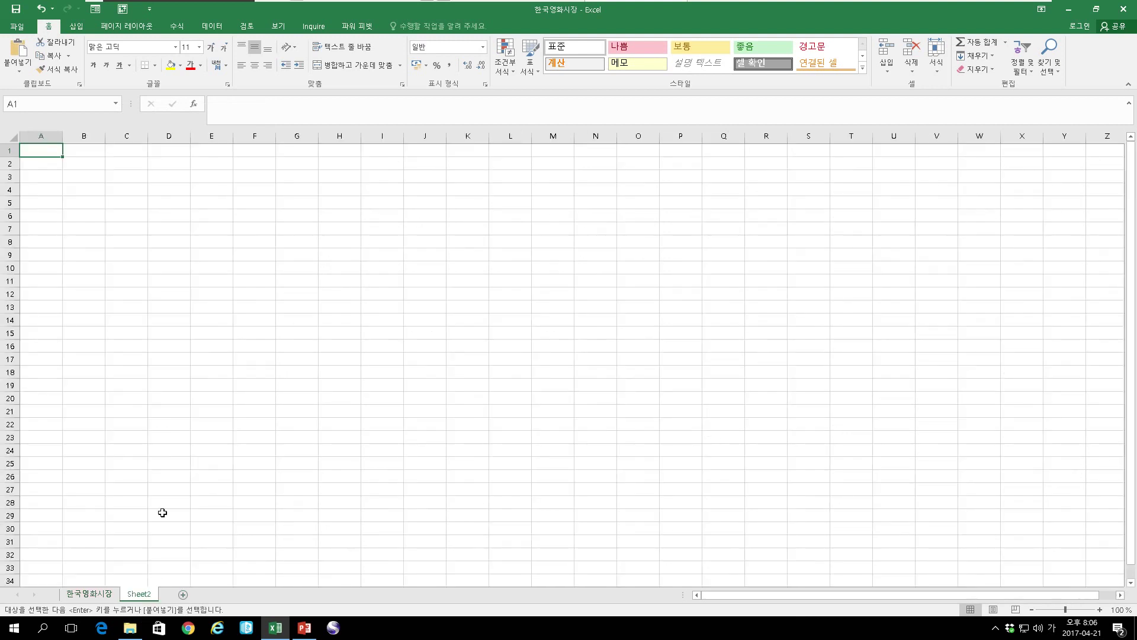
{"action": "right_click", "coordinate": [55, 150]}
{"action": "left_click", "coordinate": [81, 200]}
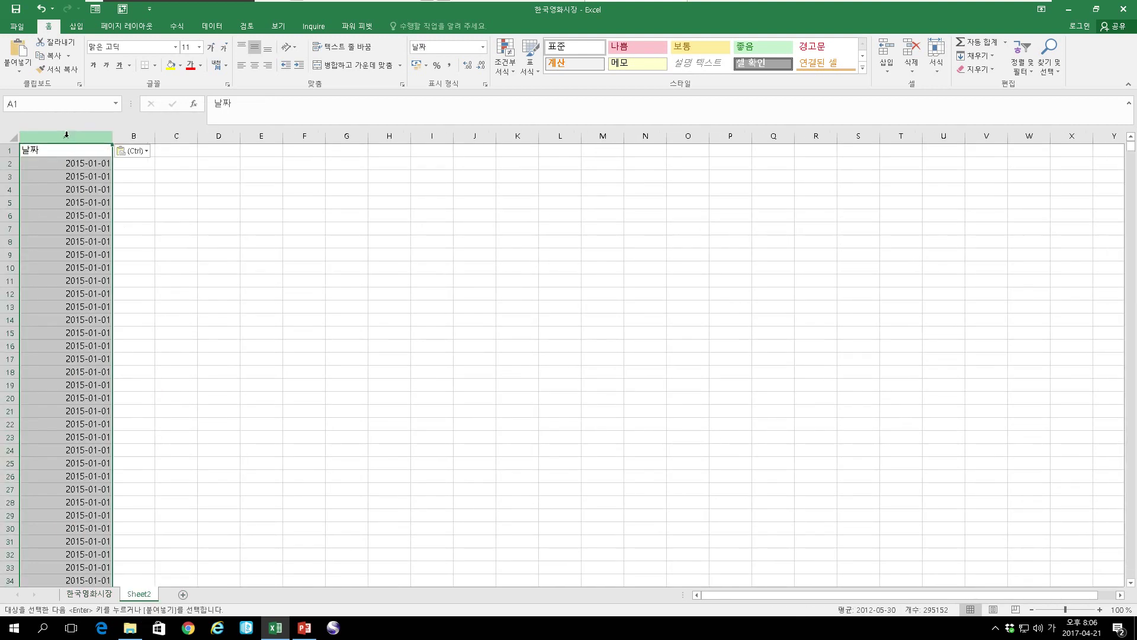
Enlarge the view of the new sheet and widen column A slightly
{"action": "left_click", "coordinate": [122, 141]}
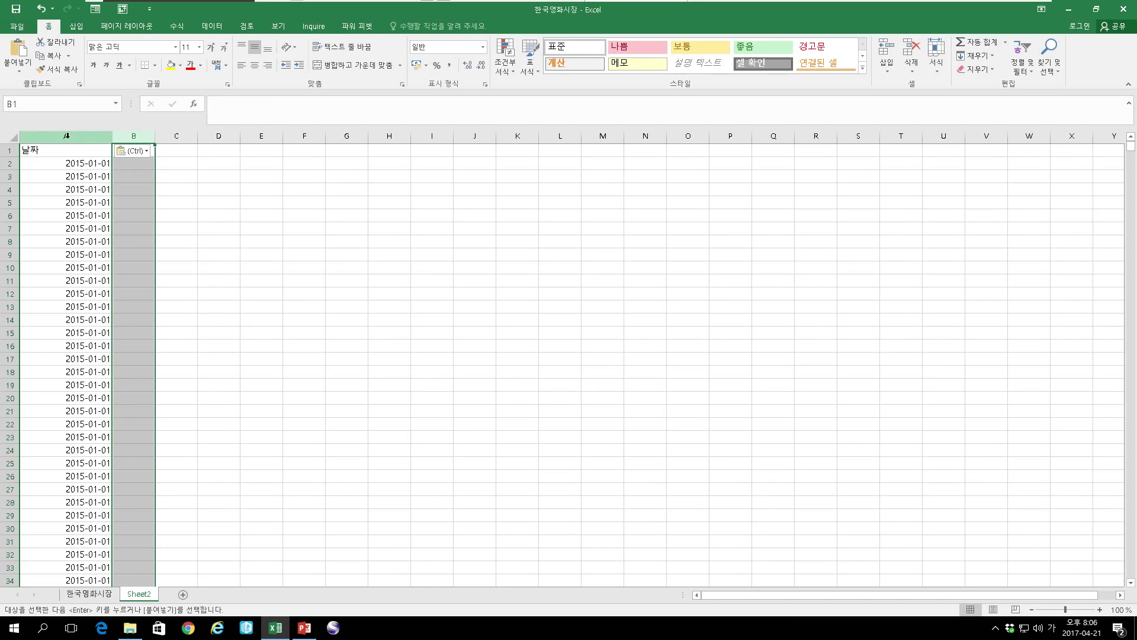
{"action": "left_click", "coordinate": [39, 136]}
{"action": "left_click", "coordinate": [70, 206]}
{"action": "scroll", "coordinate": [70, 206], "scroll_direction": "up", "scroll_amount": 4, "text": "ctrl"}
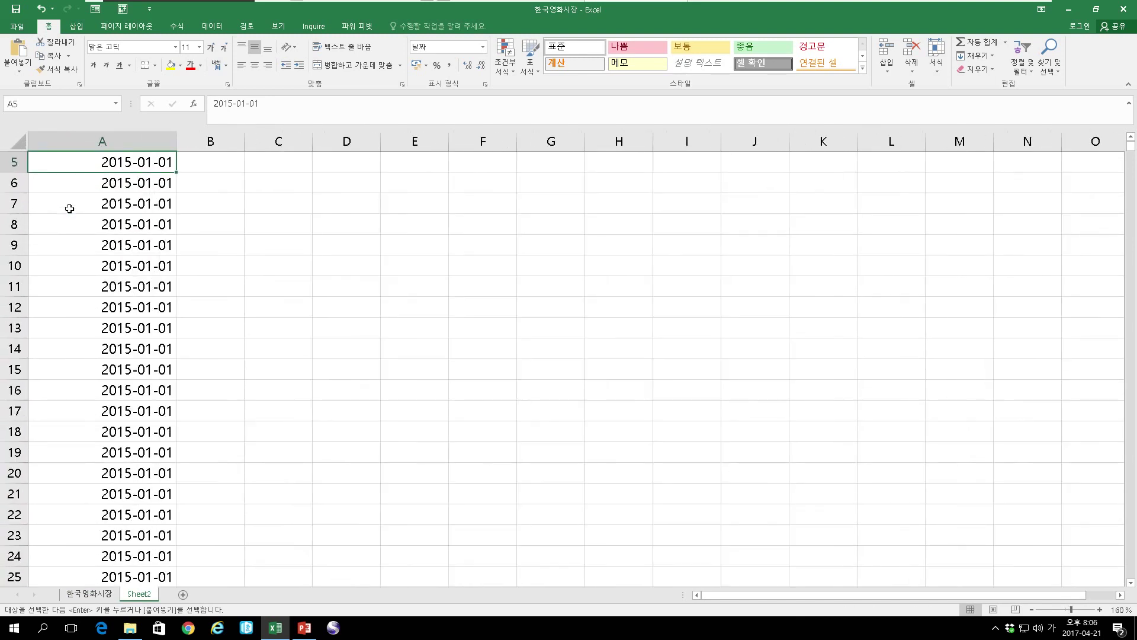
{"action": "scroll", "coordinate": [194, 223], "scroll_direction": "up", "scroll_amount": 2}
{"action": "left_click_drag", "start_coordinate": [178, 141], "coordinate": [217, 141]}
{"action": "left_click", "coordinate": [165, 163]}
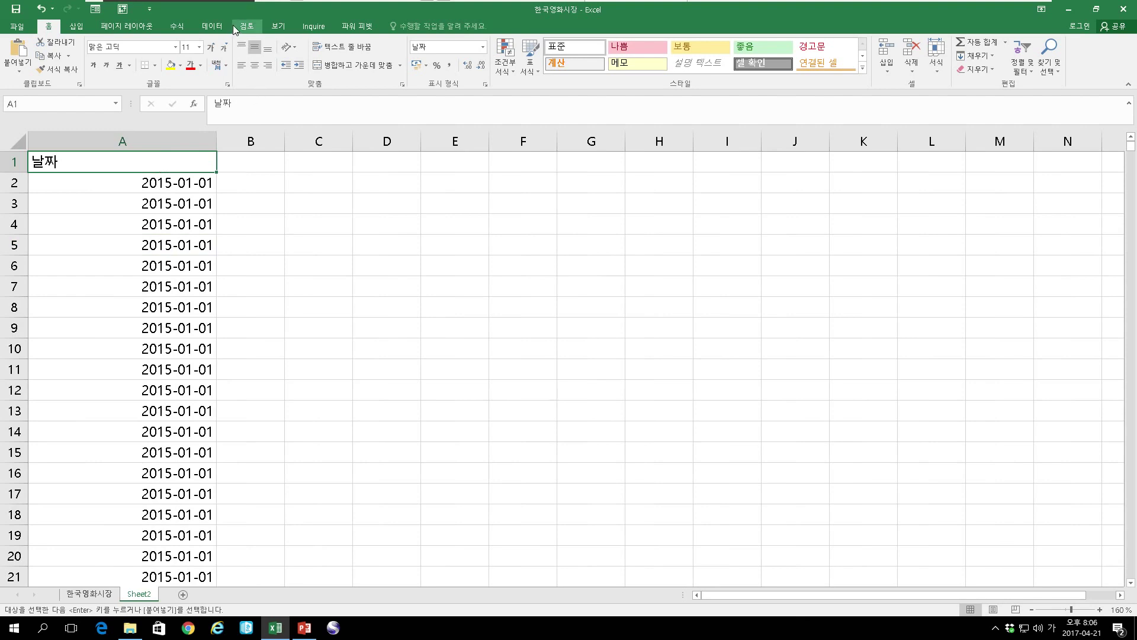
Add a filter to the 날짜 column and show only 2004년 01월 01일(목) and 2014.02.04
{"action": "left_click", "coordinate": [212, 26]}
{"action": "left_click", "coordinate": [401, 63]}
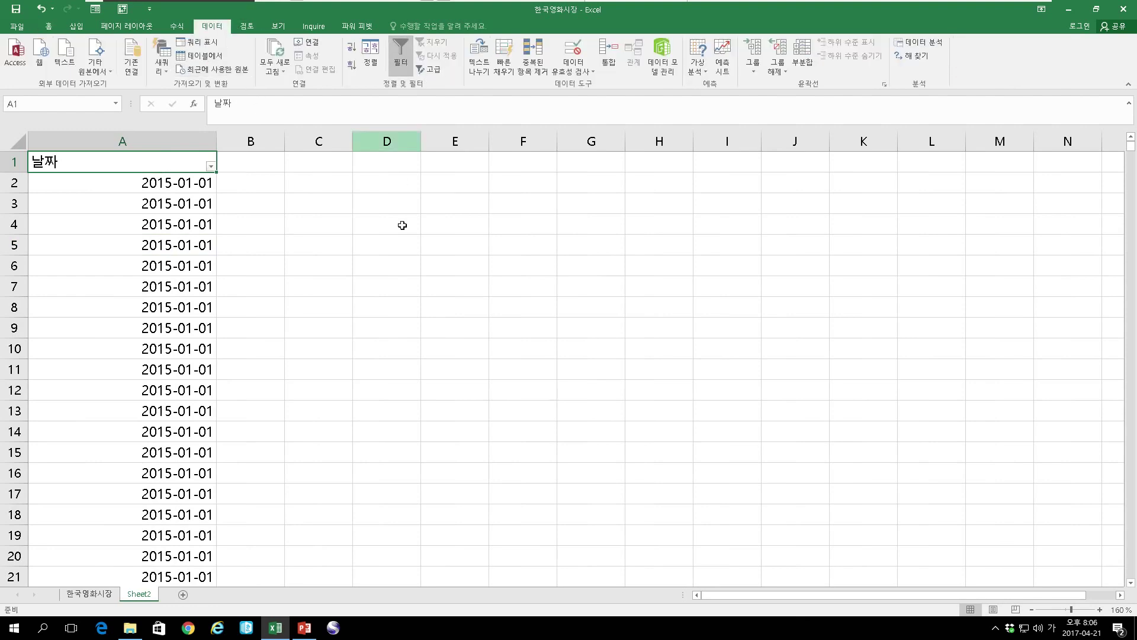
{"action": "left_click", "coordinate": [209, 167]}
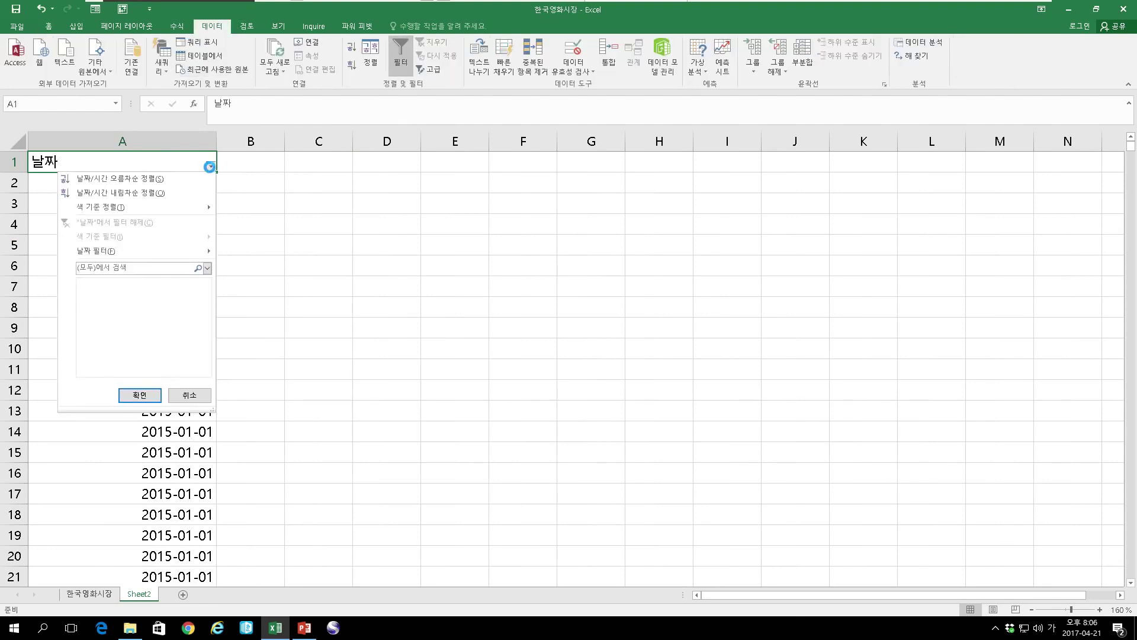
{"action": "left_click_drag", "start_coordinate": [212, 409], "coordinate": [312, 564]}
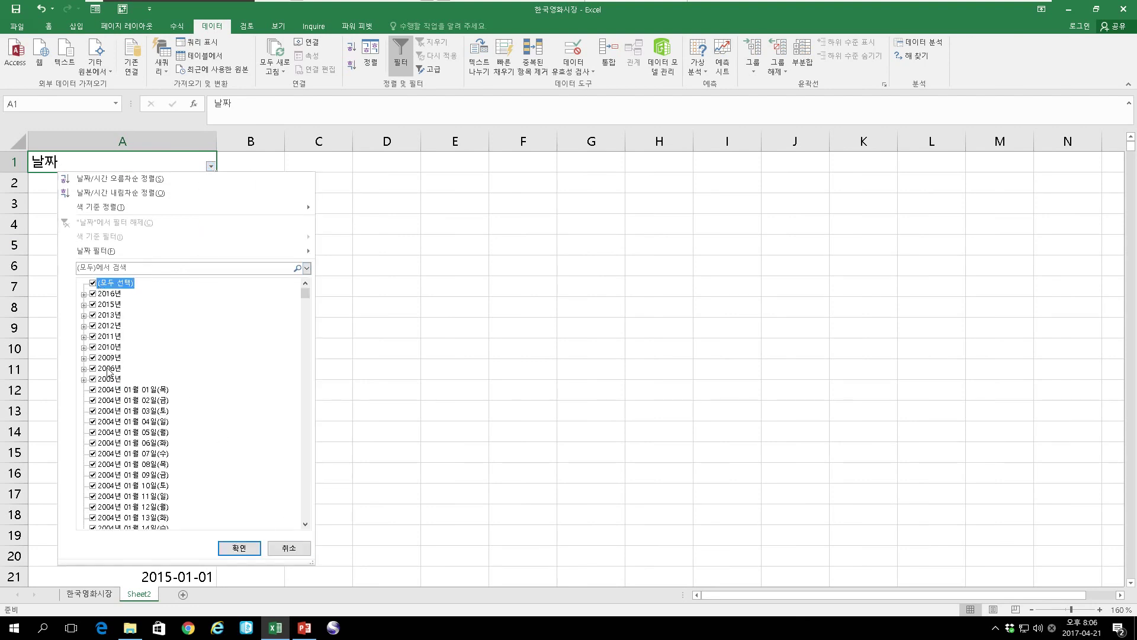
{"action": "left_click", "coordinate": [100, 283]}
{"action": "left_click", "coordinate": [101, 390]}
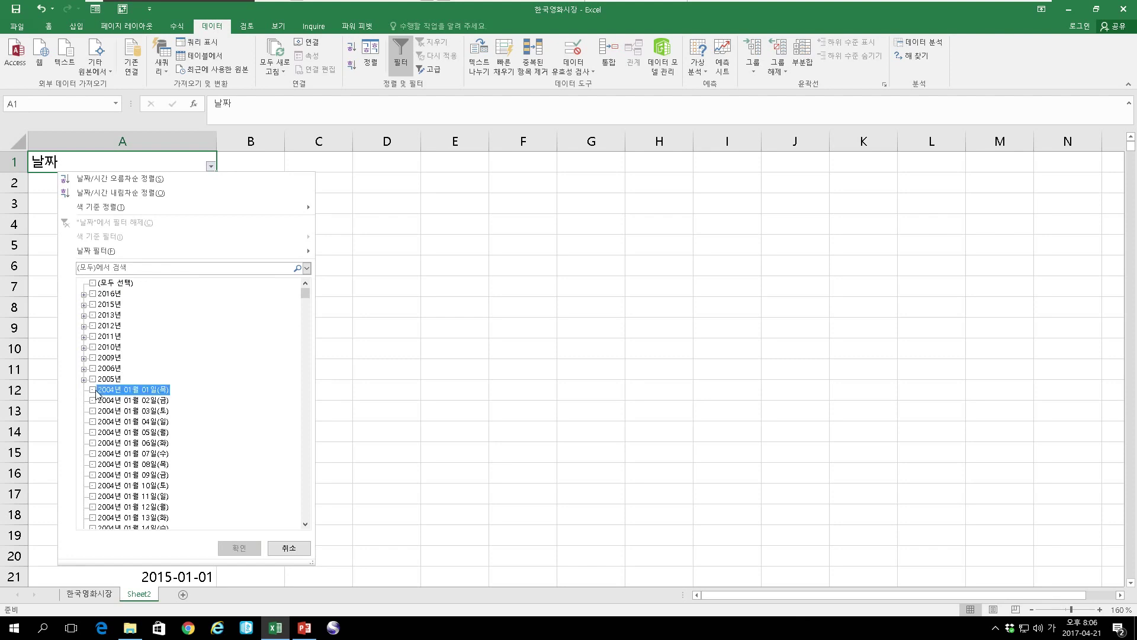
{"action": "left_click_drag", "start_coordinate": [307, 295], "coordinate": [307, 452]}
{"action": "left_click", "coordinate": [93, 325]}
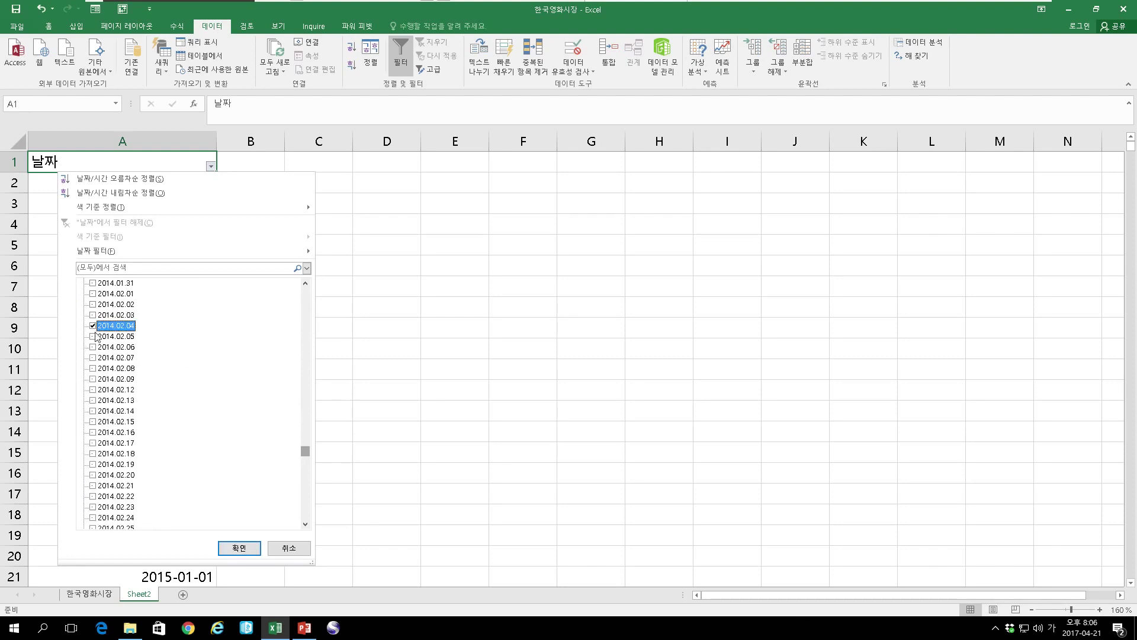
{"action": "left_click", "coordinate": [237, 547]}
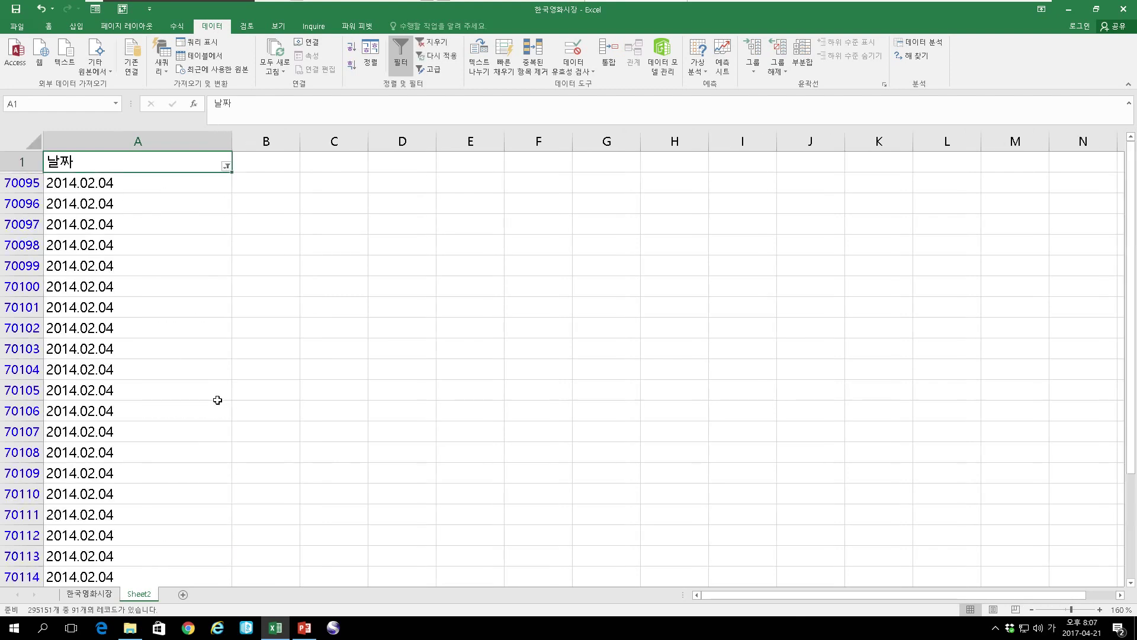
Examine the filtered 날짜 rows down to the last record to compare how the dates are written
{"action": "scroll", "coordinate": [218, 399], "scroll_direction": "down", "scroll_amount": 1}
{"action": "left_click", "coordinate": [91, 227]}
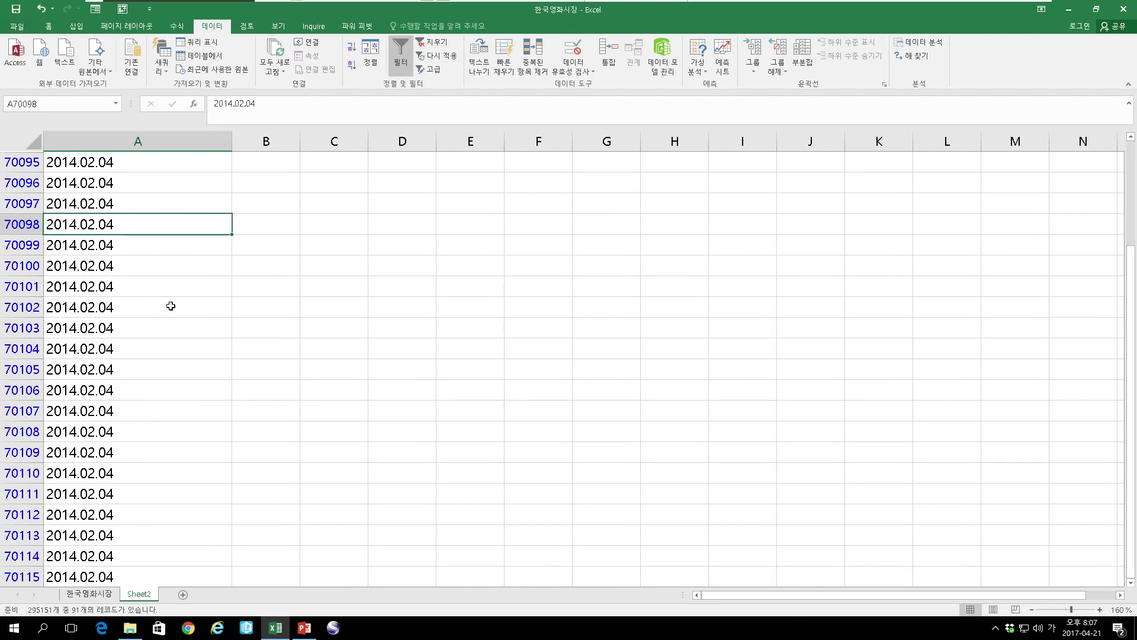
{"action": "scroll", "coordinate": [170, 305], "scroll_direction": "up", "scroll_amount": 1}
{"action": "scroll", "coordinate": [171, 306], "scroll_direction": "down", "scroll_amount": 20}
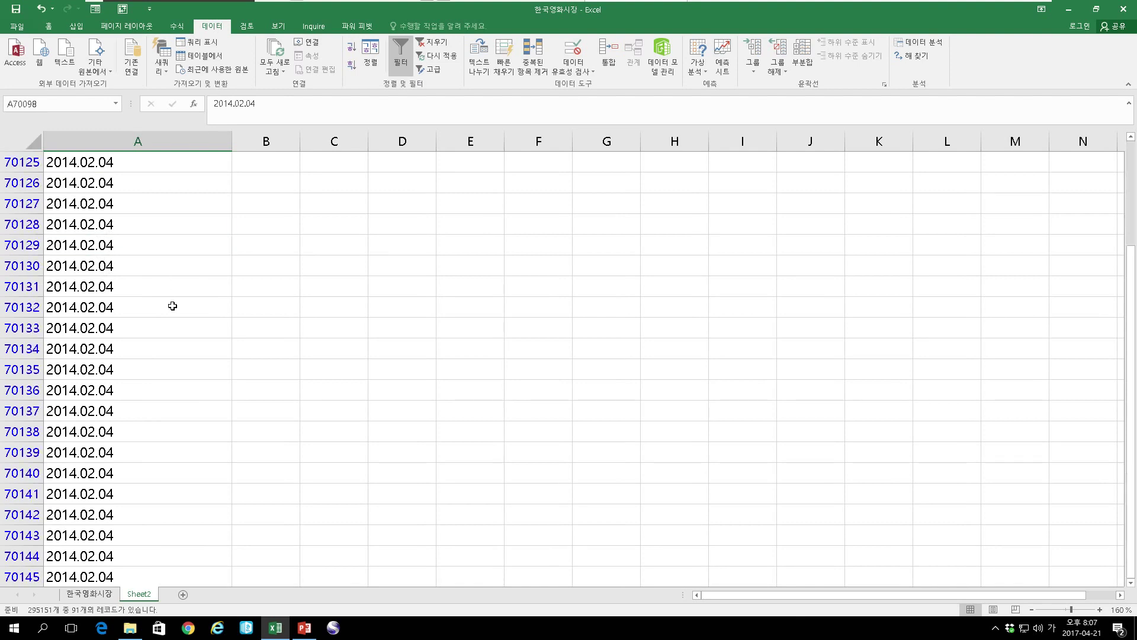
{"action": "left_click_drag", "start_coordinate": [1133, 271], "coordinate": [1129, 241]}
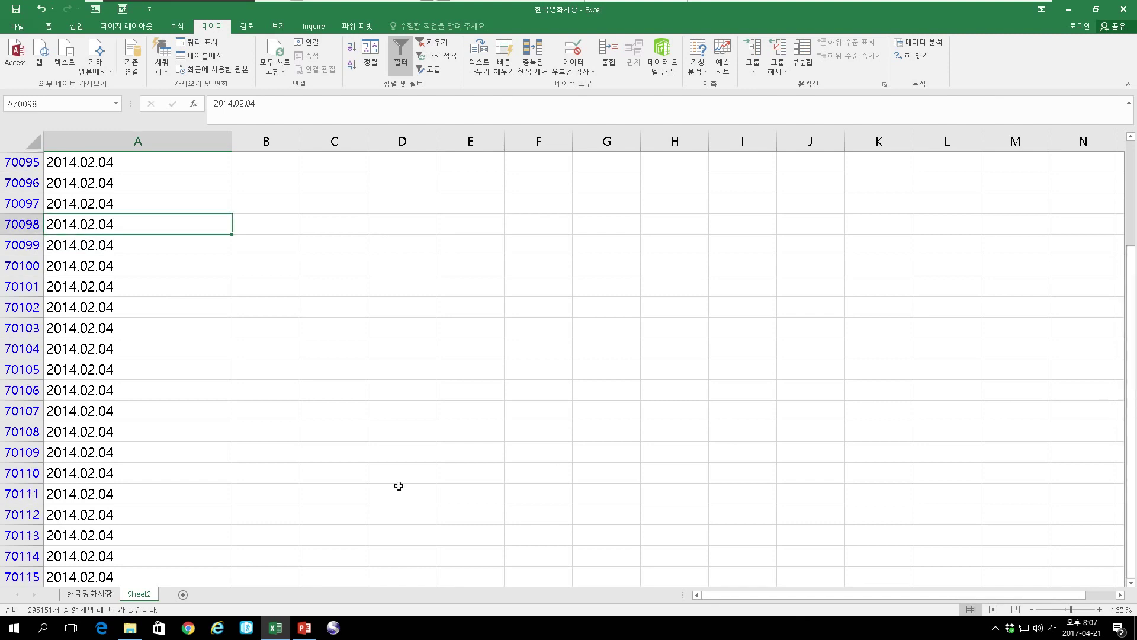
{"action": "scroll", "coordinate": [188, 421], "scroll_direction": "down", "scroll_amount": 5}
{"action": "left_click", "coordinate": [188, 419]}
{"action": "key", "text": "ctrl+Down"}
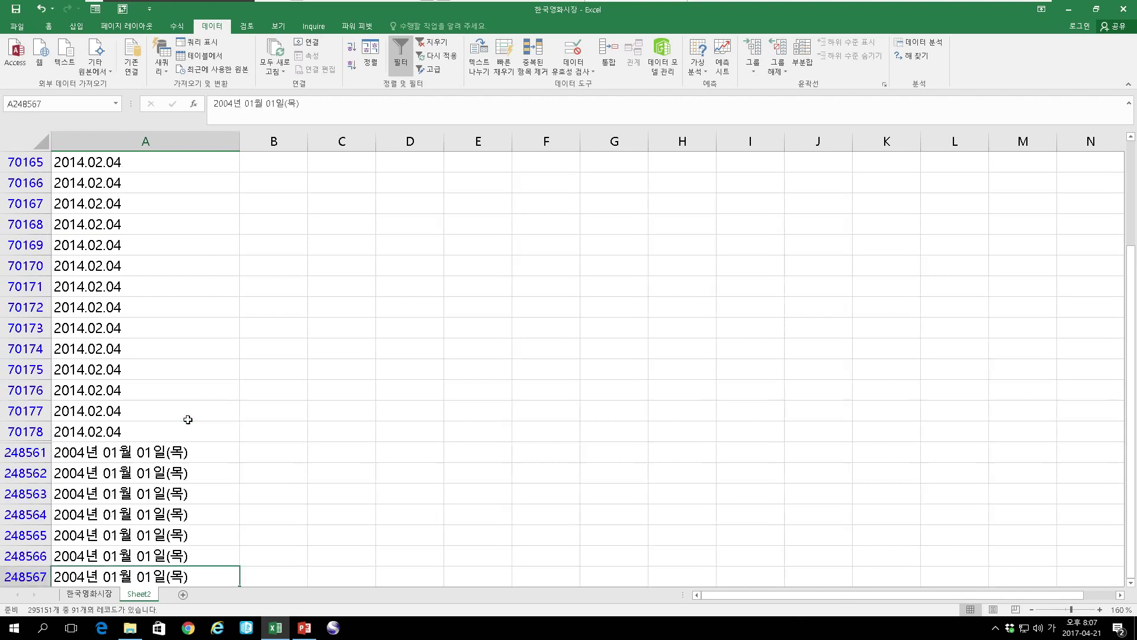
{"action": "scroll", "coordinate": [193, 457], "scroll_direction": "down", "scroll_amount": 3}
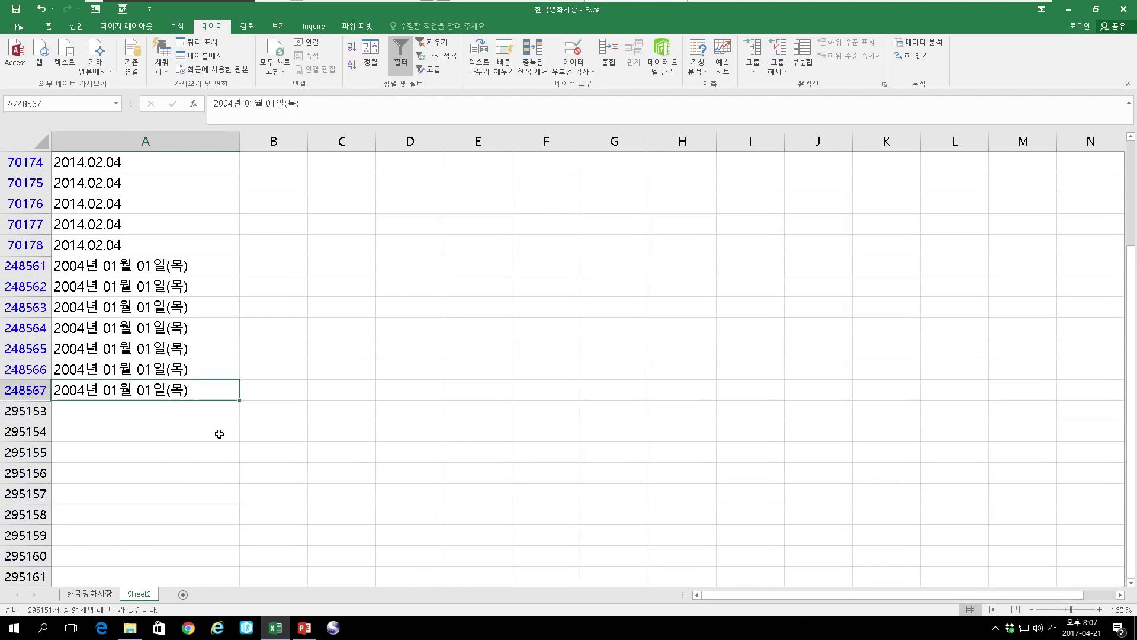
{"action": "scroll", "coordinate": [219, 434], "scroll_direction": "up", "scroll_amount": 20}
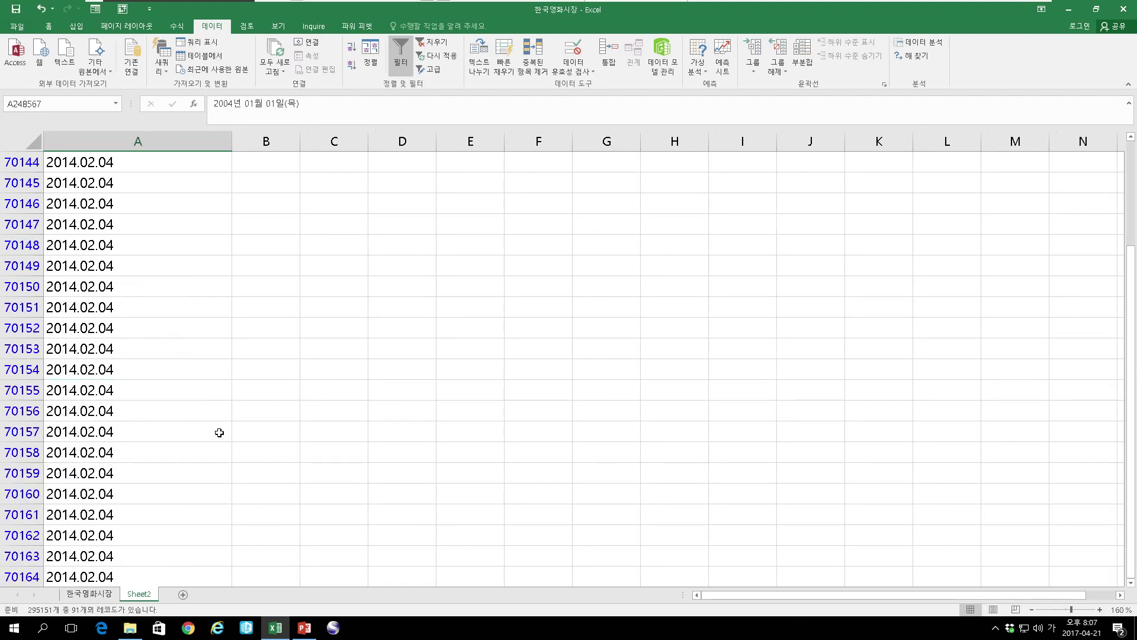
{"action": "scroll", "coordinate": [219, 432], "scroll_direction": "down", "scroll_amount": 20}
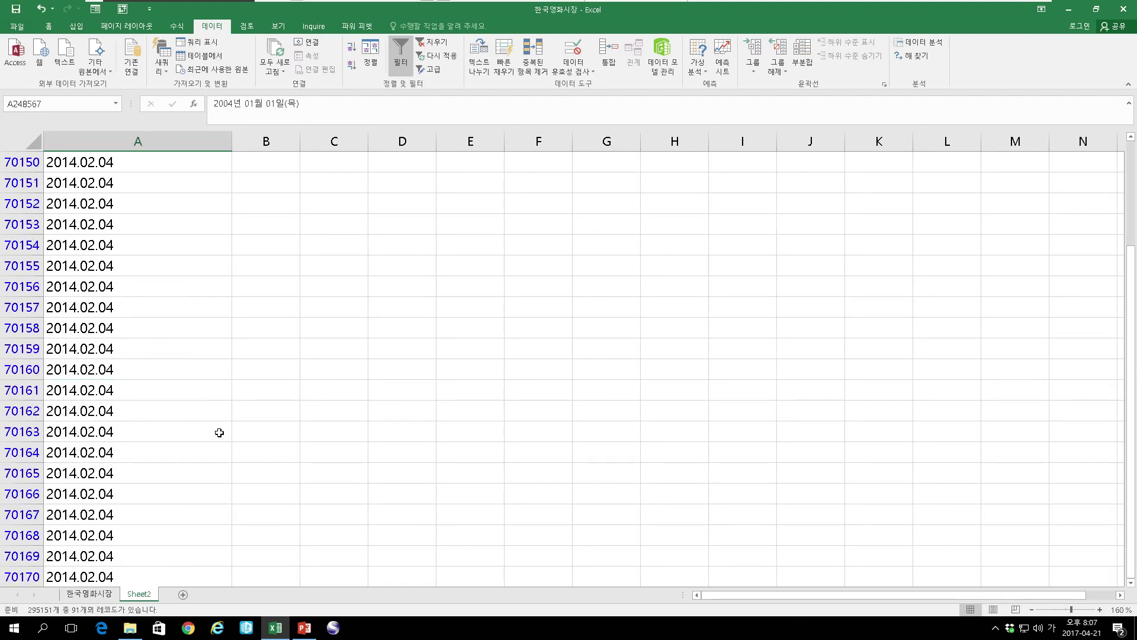
{"action": "scroll", "coordinate": [219, 432], "scroll_direction": "down", "scroll_amount": 2}
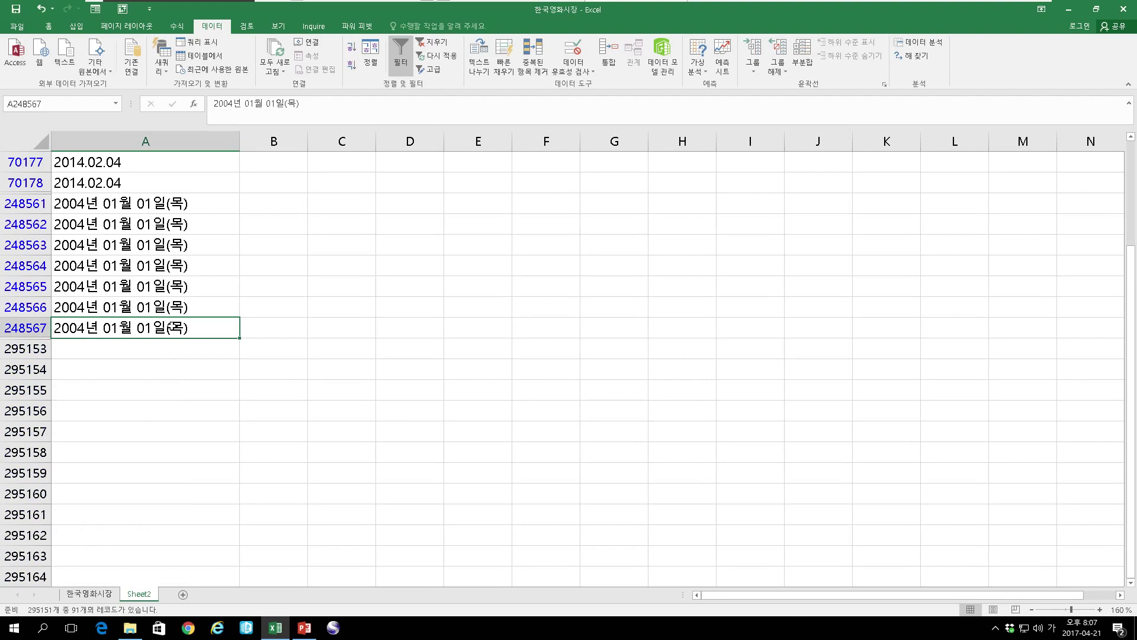
Copy the last 2014.02.04 cell and the first 2004년 01월 01일(목) cell to D70095
{"action": "scroll", "coordinate": [171, 324], "scroll_direction": "up", "scroll_amount": 1}
{"action": "left_click", "coordinate": [123, 245]}
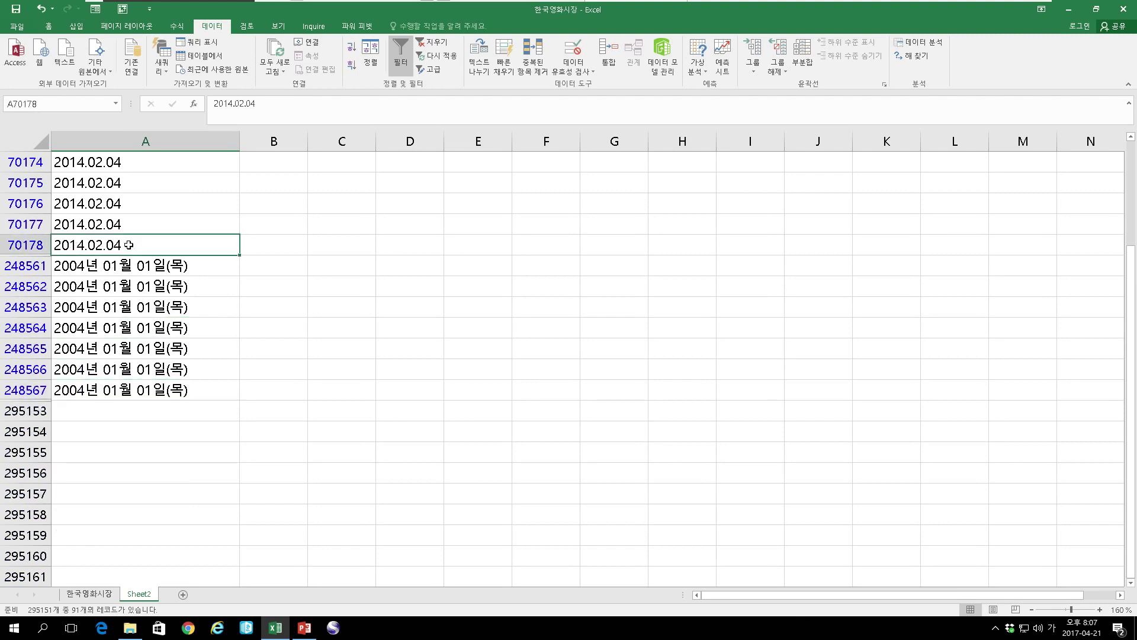
{"action": "key", "text": "ctrl+c"}
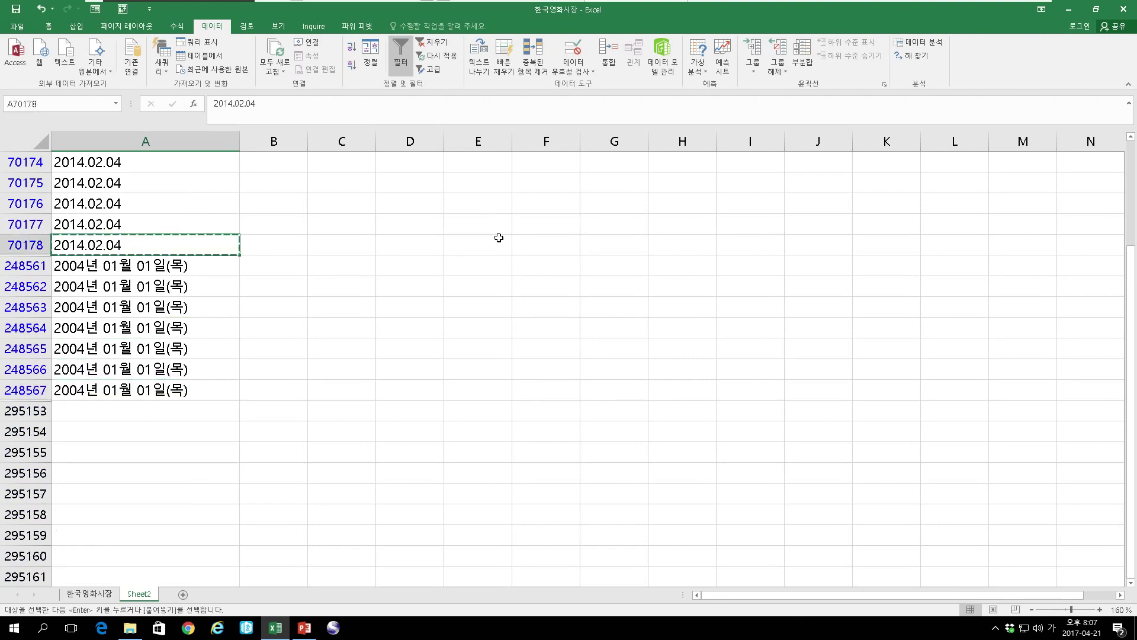
{"action": "left_click", "coordinate": [191, 268], "text": "ctrl"}
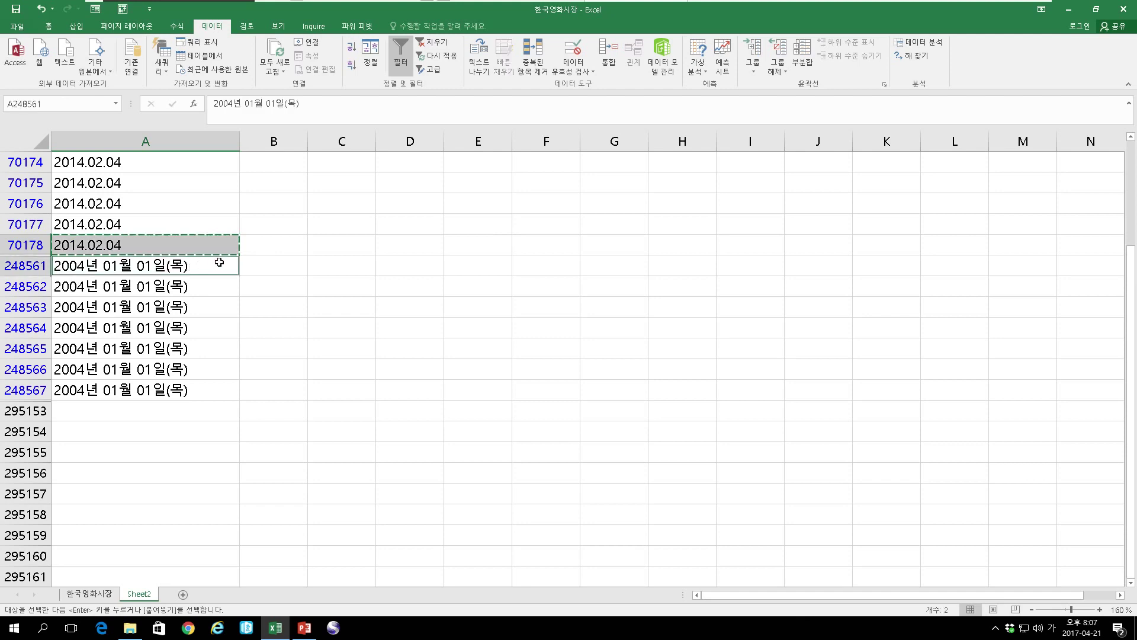
{"action": "key", "text": "ctrl+c"}
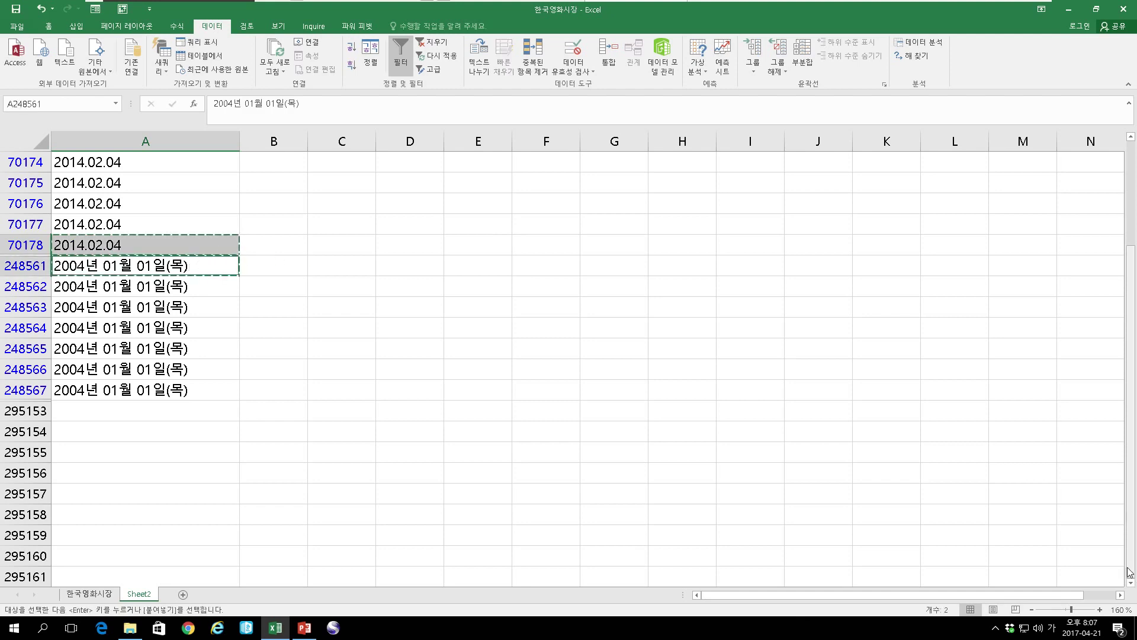
{"action": "left_click_drag", "start_coordinate": [1132, 570], "coordinate": [1129, 175]}
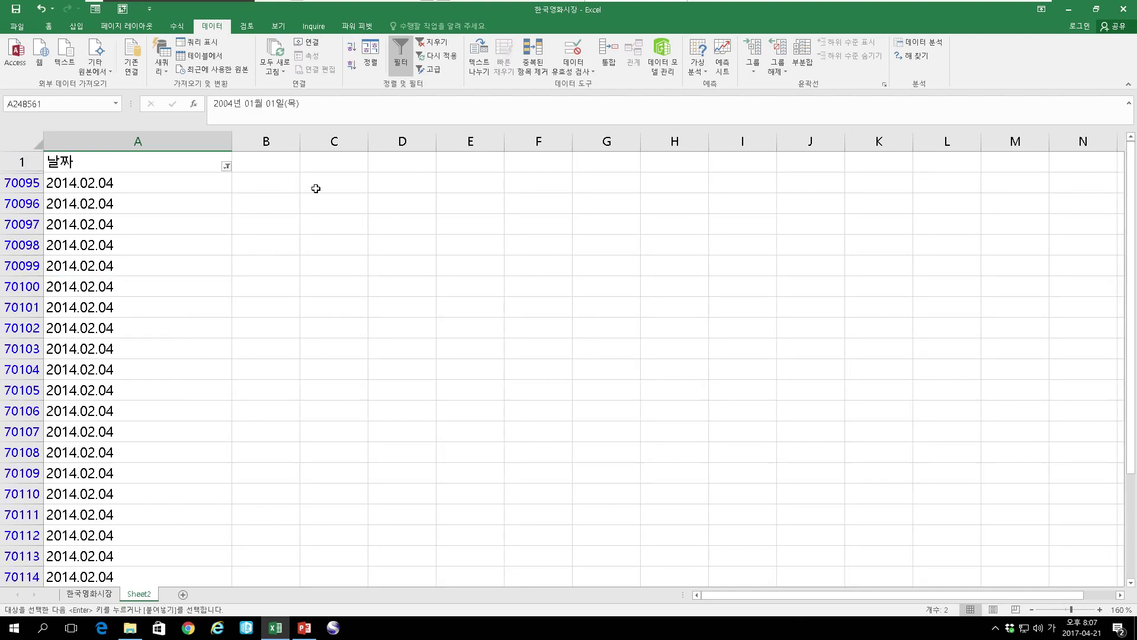
{"action": "right_click", "coordinate": [404, 180]}
{"action": "left_click", "coordinate": [444, 231]}
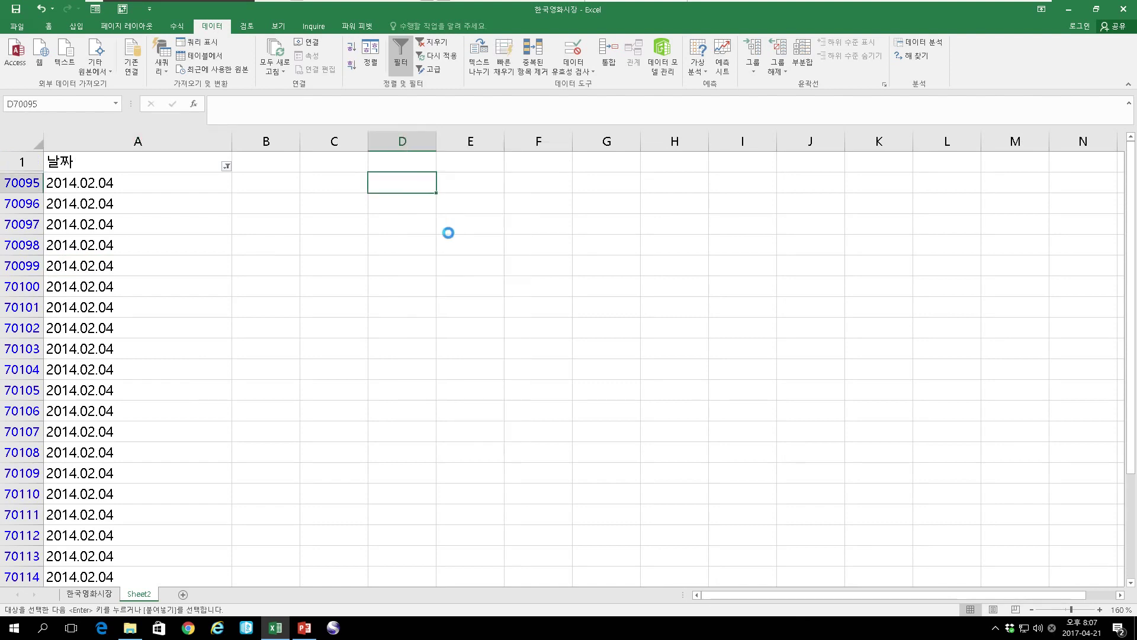
{"action": "left_click", "coordinate": [436, 146]}
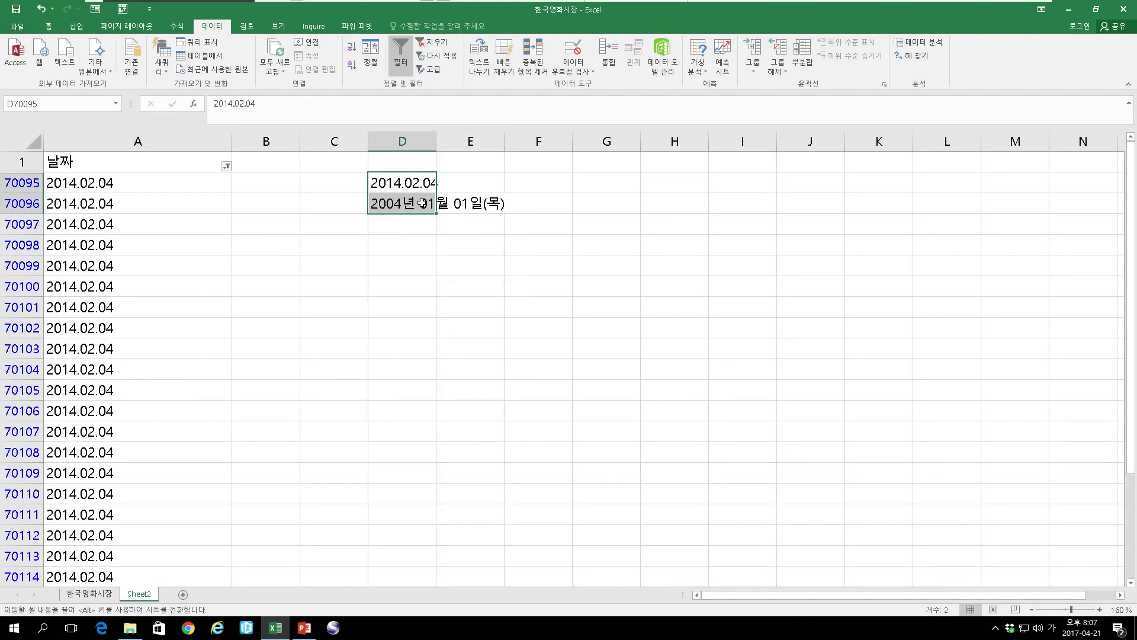
Clear the 날짜 filter and paste the two copied date samples starting at D2
{"action": "left_click", "coordinate": [226, 166]}
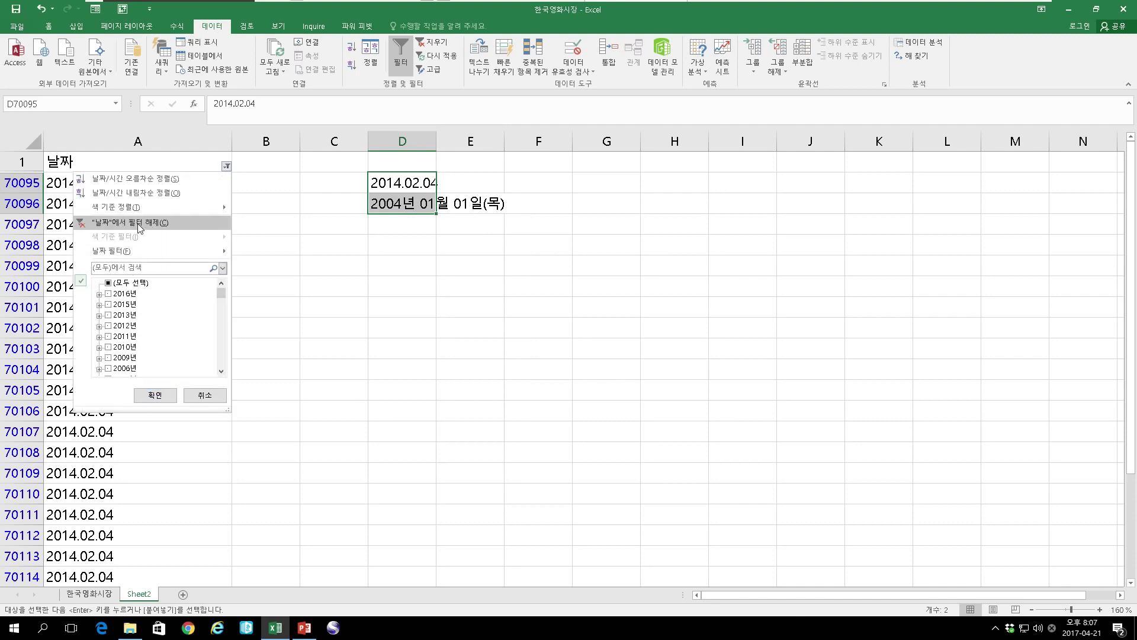
{"action": "left_click", "coordinate": [127, 222]}
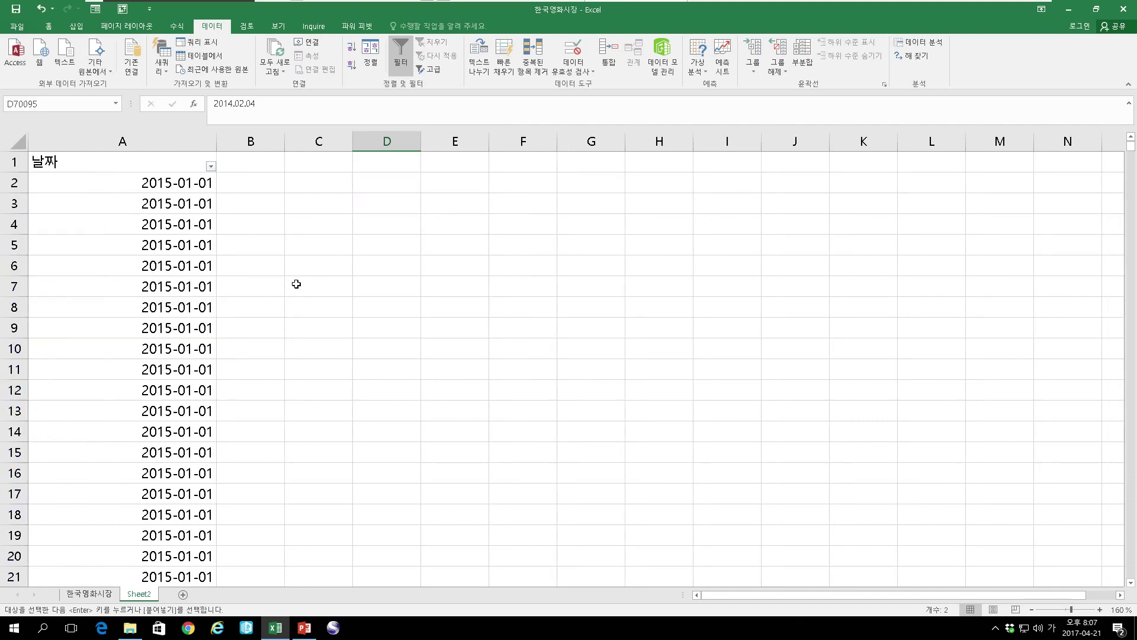
{"action": "right_click", "coordinate": [371, 182]}
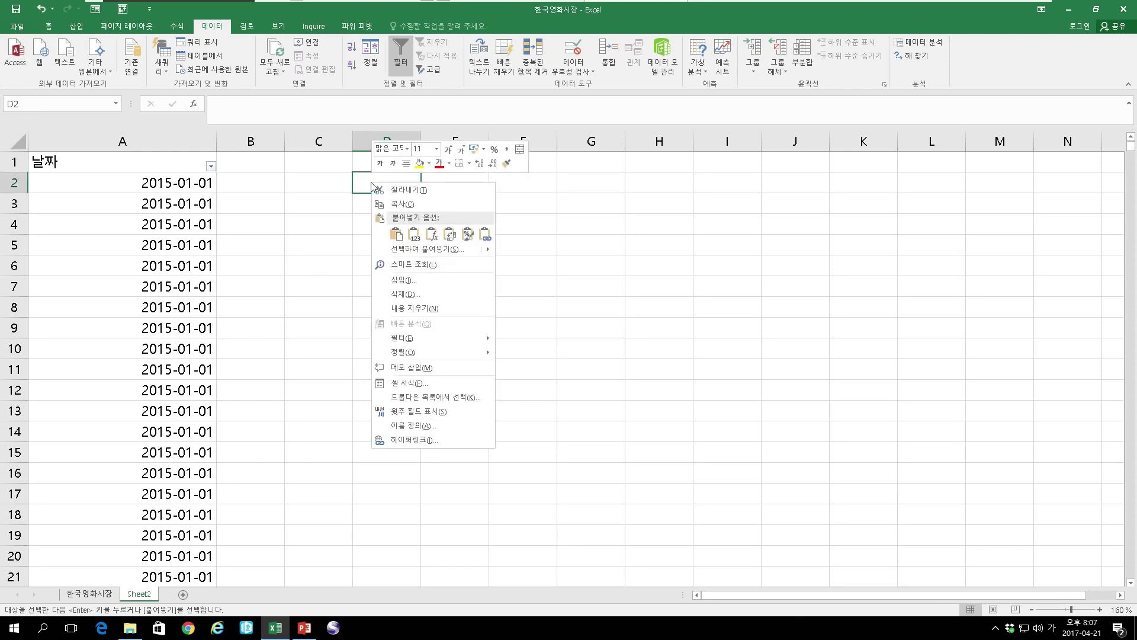
{"action": "left_click", "coordinate": [431, 234]}
{"action": "left_click", "coordinate": [424, 247]}
Widen column D until the longer date sample in D3 fits inside its cell
{"action": "left_click_drag", "start_coordinate": [421, 143], "coordinate": [436, 144]}
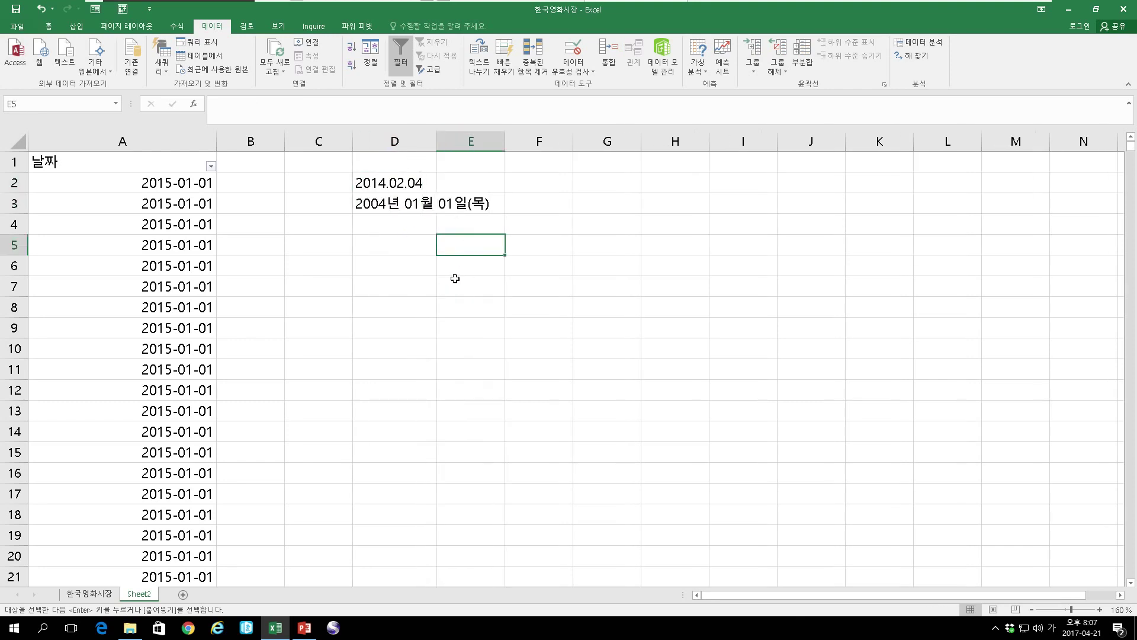
{"action": "left_click", "coordinate": [396, 211]}
{"action": "left_click", "coordinate": [454, 186]}
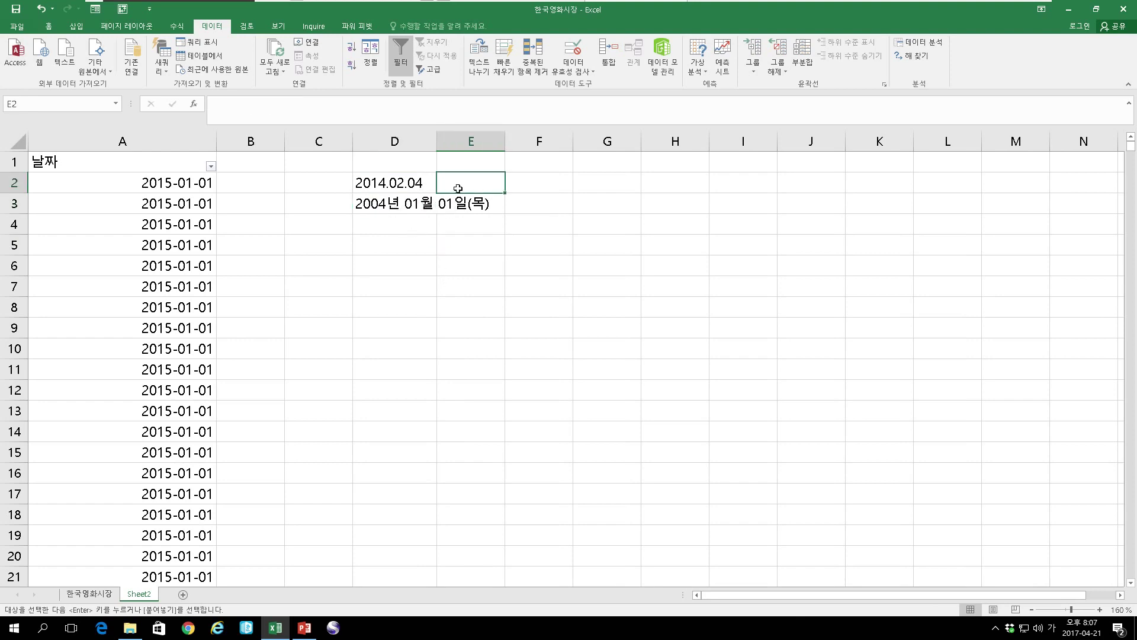
{"action": "left_click_drag", "start_coordinate": [437, 143], "coordinate": [503, 144]}
{"action": "left_click", "coordinate": [436, 180]}
{"action": "left_click", "coordinate": [426, 202]}
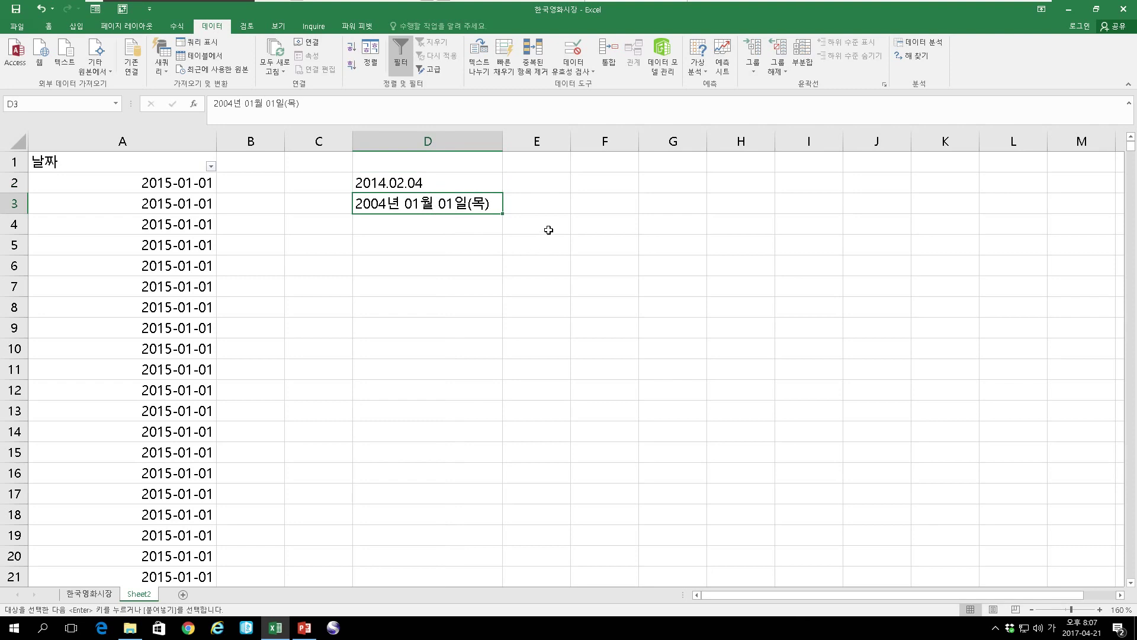
{"action": "left_click", "coordinate": [377, 246]}
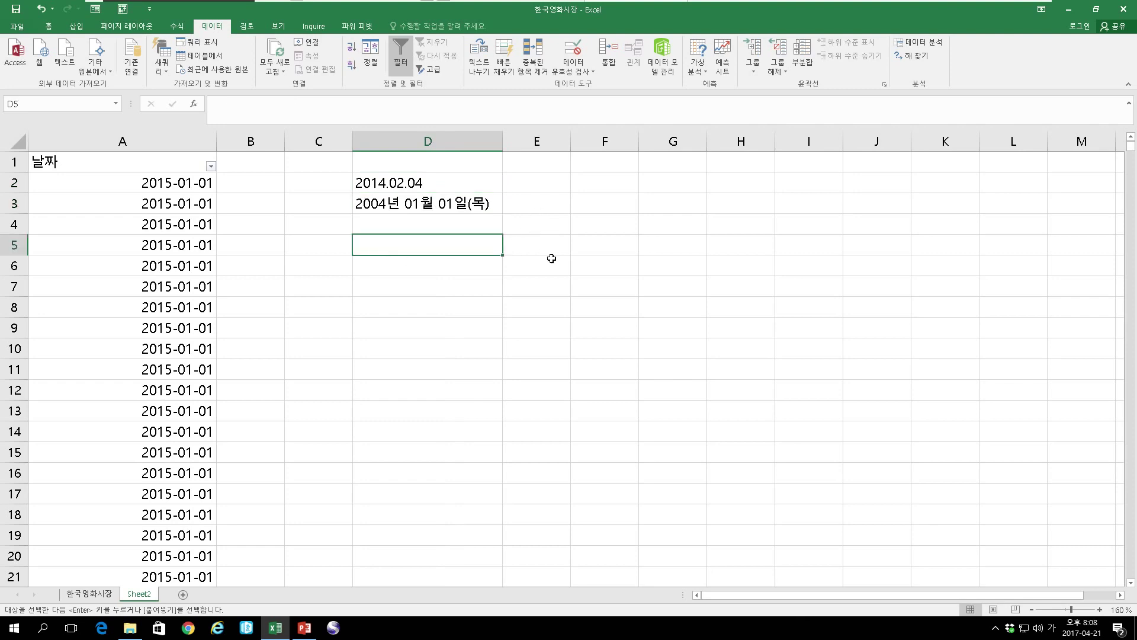
{"action": "type", "text": "="}
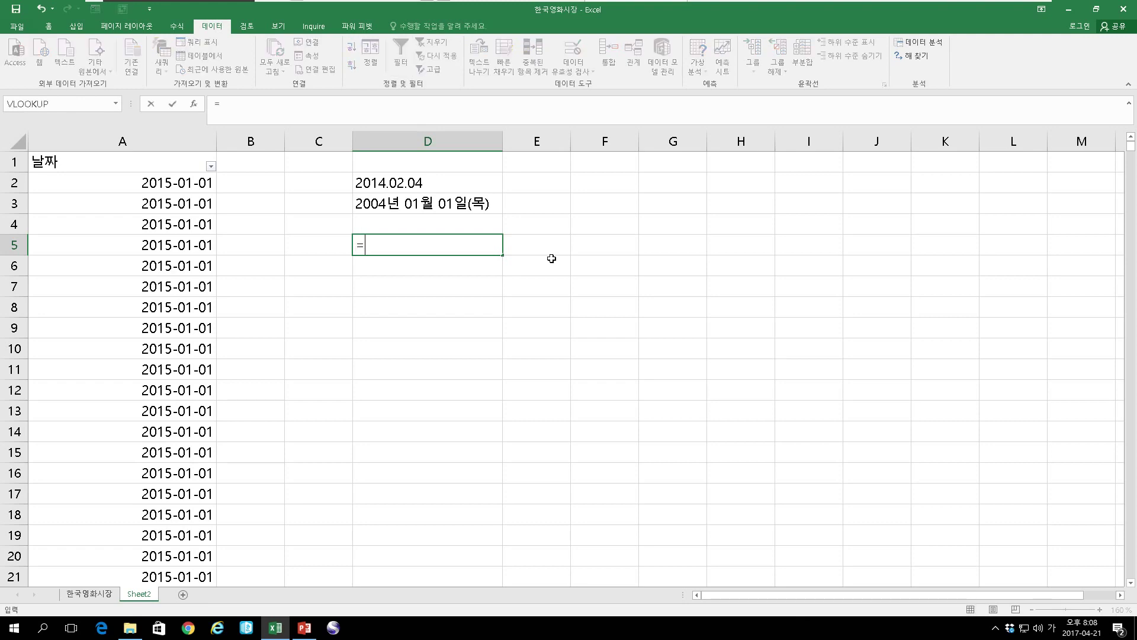
{"action": "type", "text": "ㅇㅁㅅ"}
{"action": "key", "text": "BackSpace"}
{"action": "key", "text": "BackSpace"}
{"action": "key", "text": "BackSpace"}
{"action": "key", "text": "BackSpace"}
{"action": "type", "text": "="}
{"action": "type", "text": "Daat"}
{"action": "key", "text": "BackSpace"}
{"action": "type", "text": "te"}
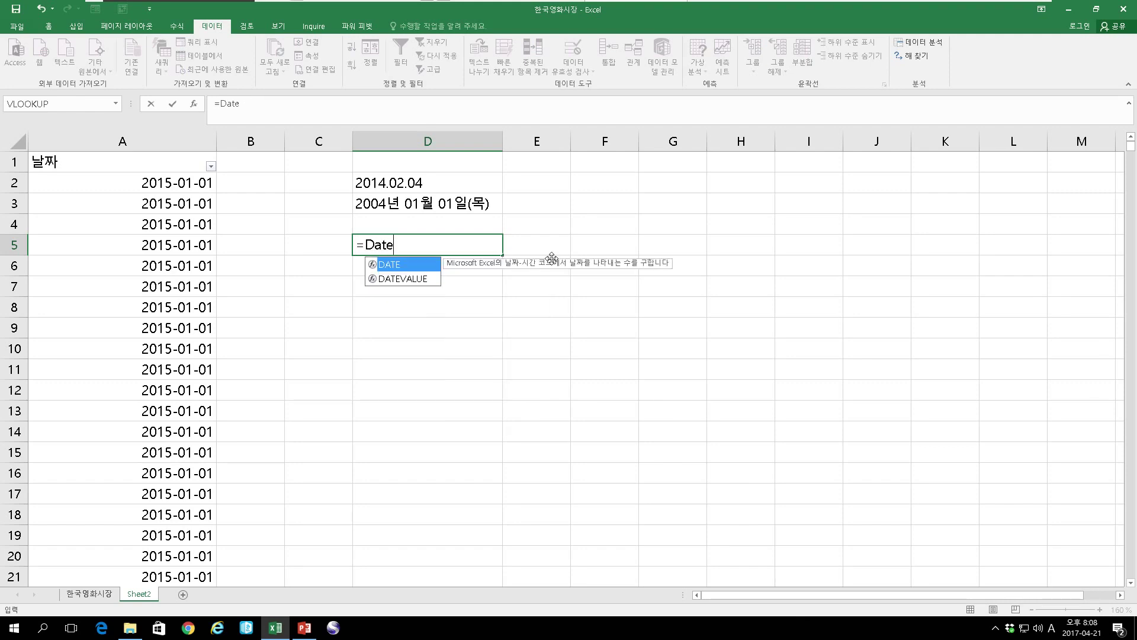
{"action": "type", "text": "("}
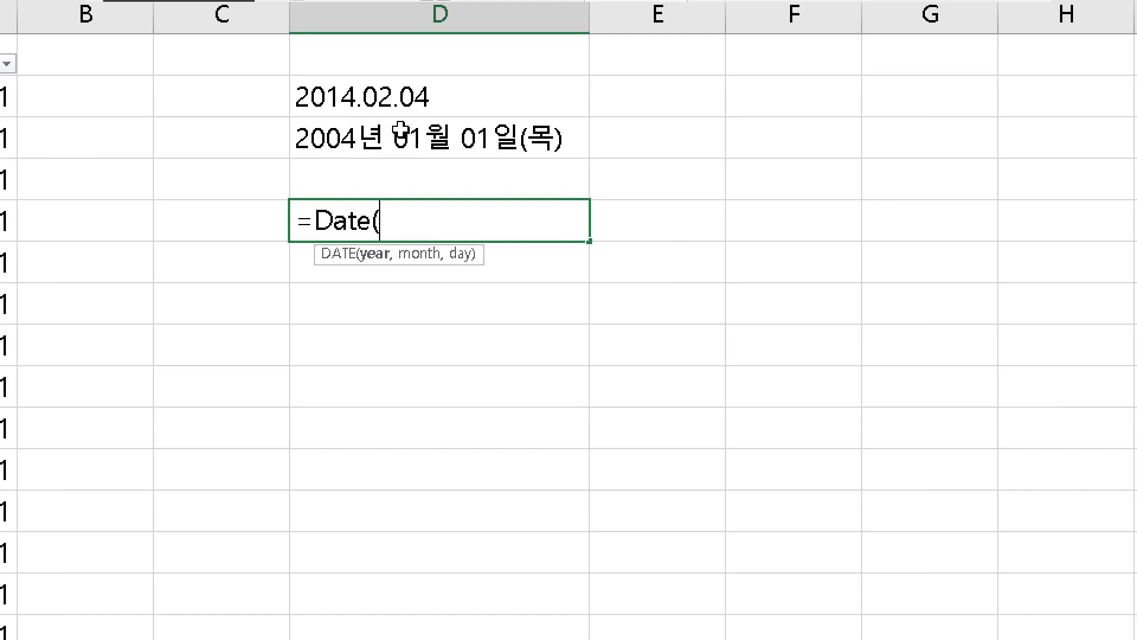
{"action": "key", "text": "Escape"}
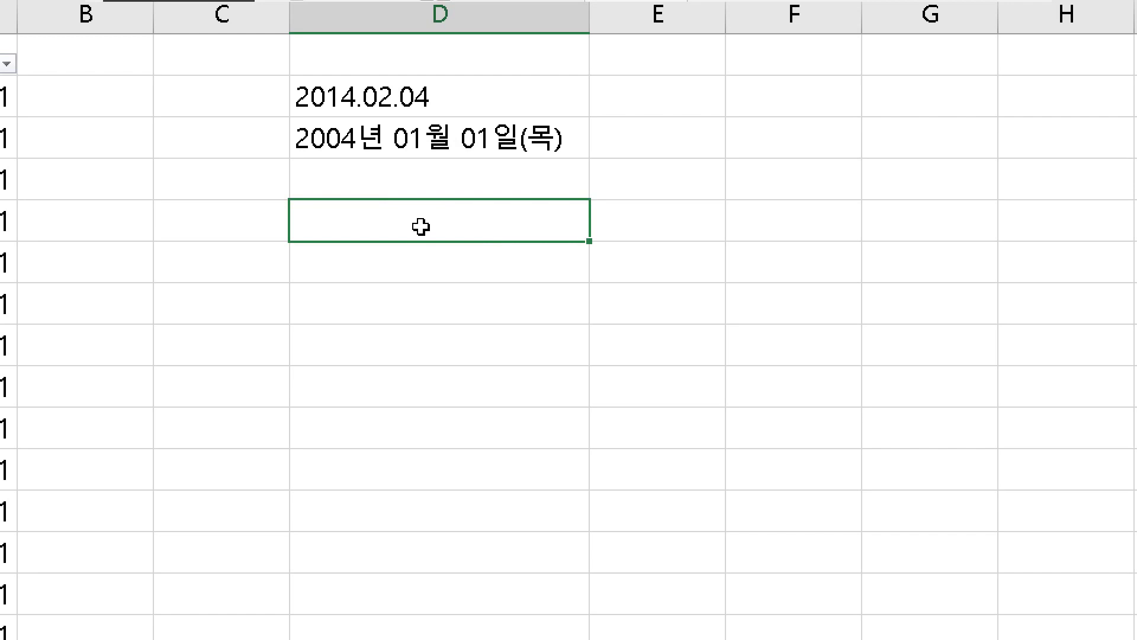
Start a DATE formula in D5 that takes the year from the Korean-style date sample with LEFT(D3,4)
{"action": "type", "text": "=d"}
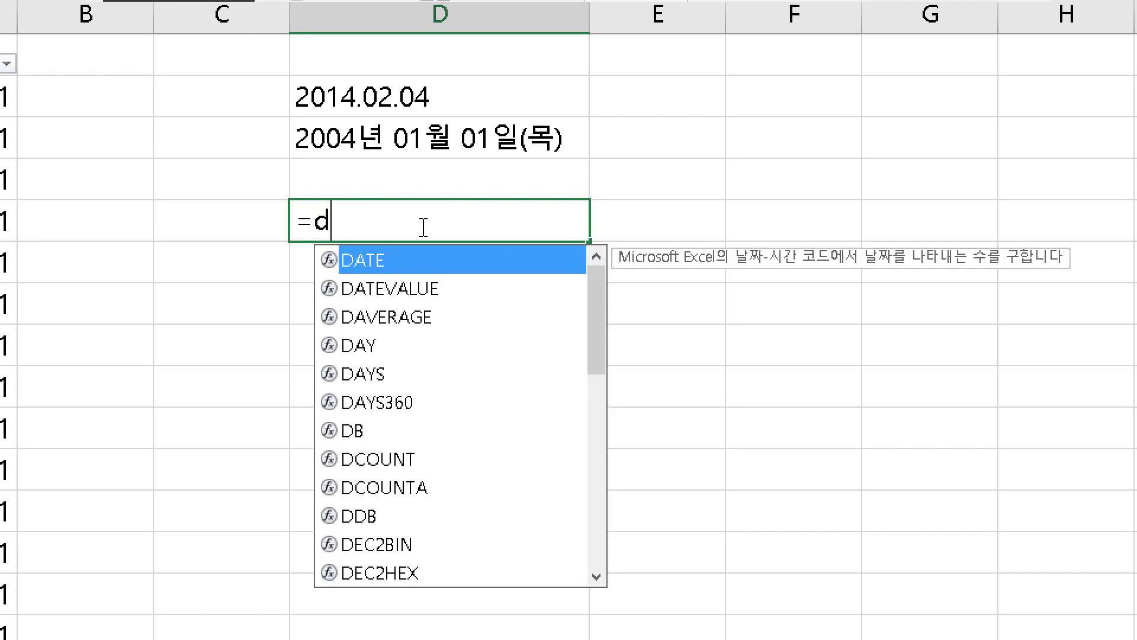
{"action": "type", "text": "ate("}
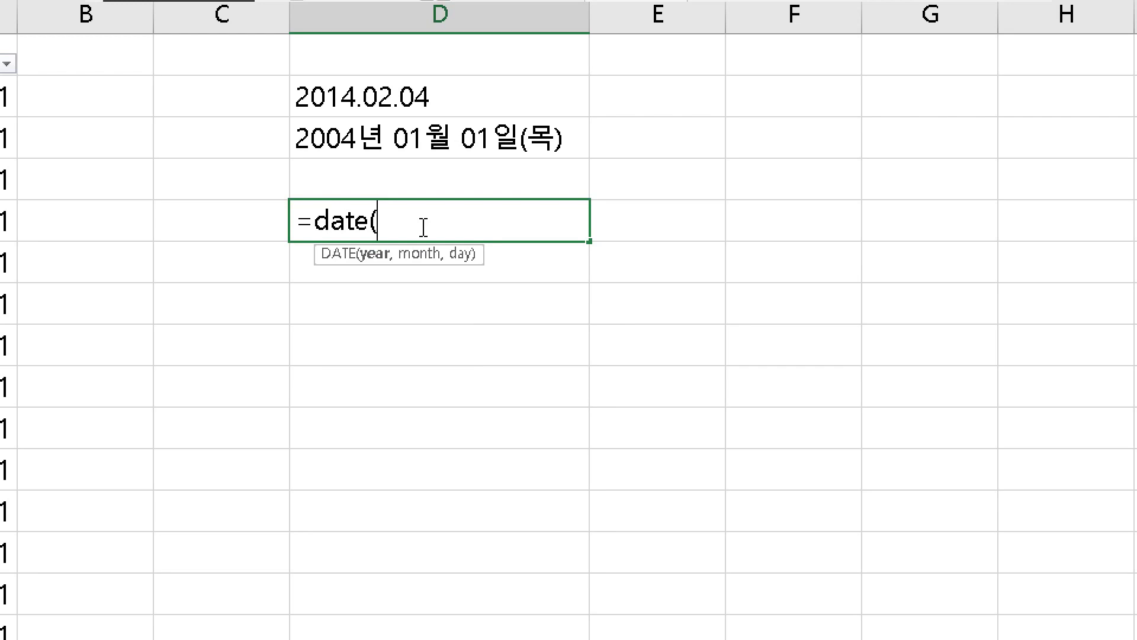
{"action": "type", "text": "l"}
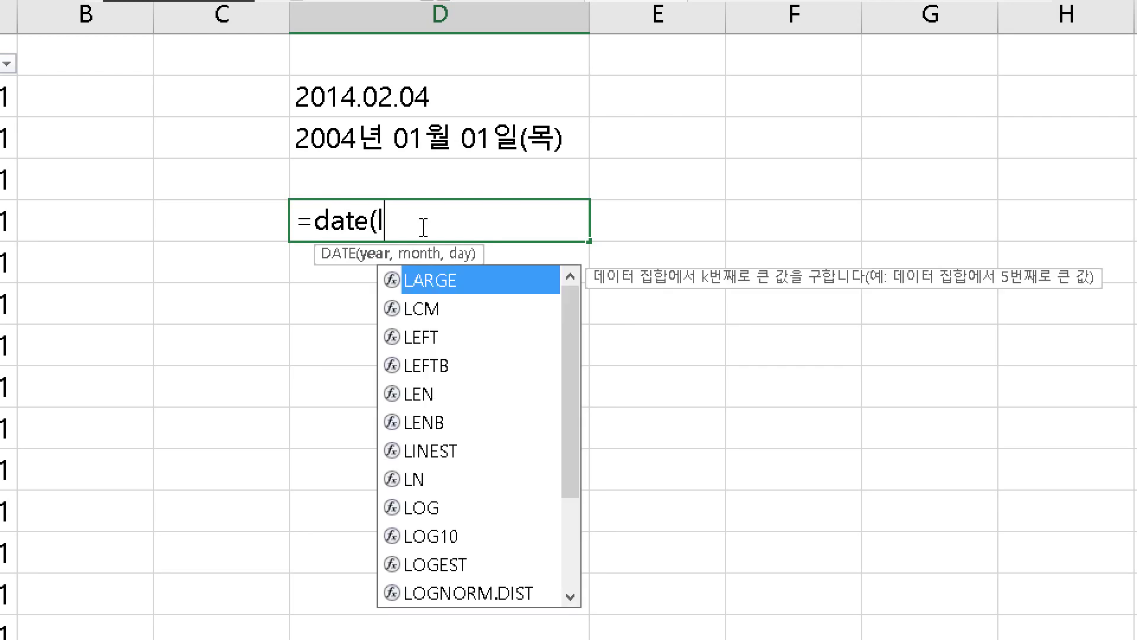
{"action": "type", "text": "ef"}
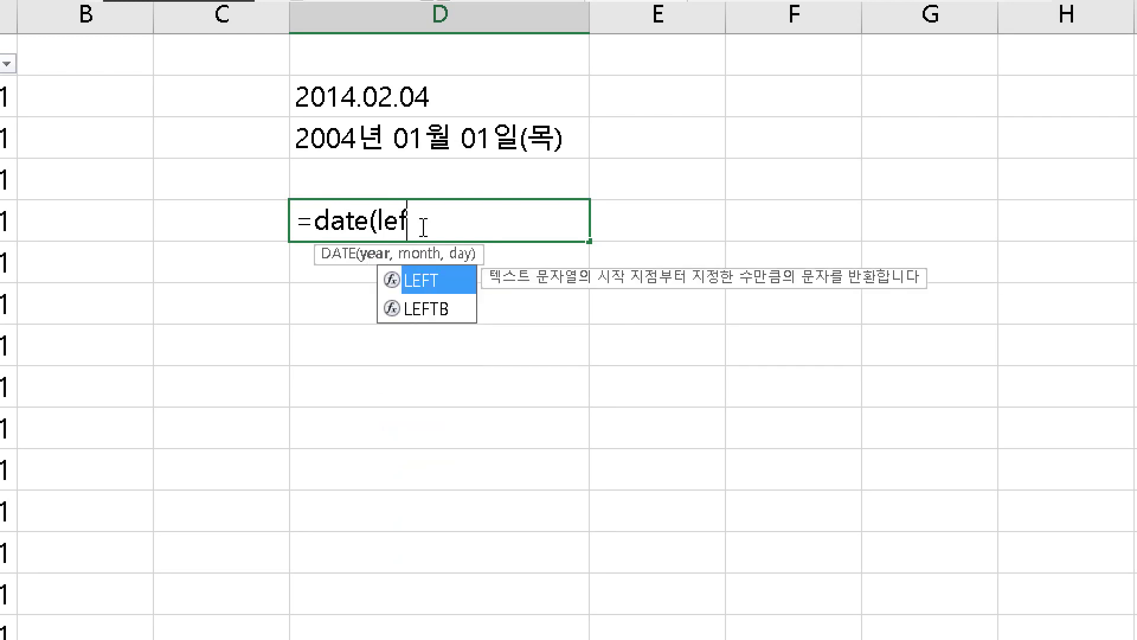
{"action": "type", "text": "t("}
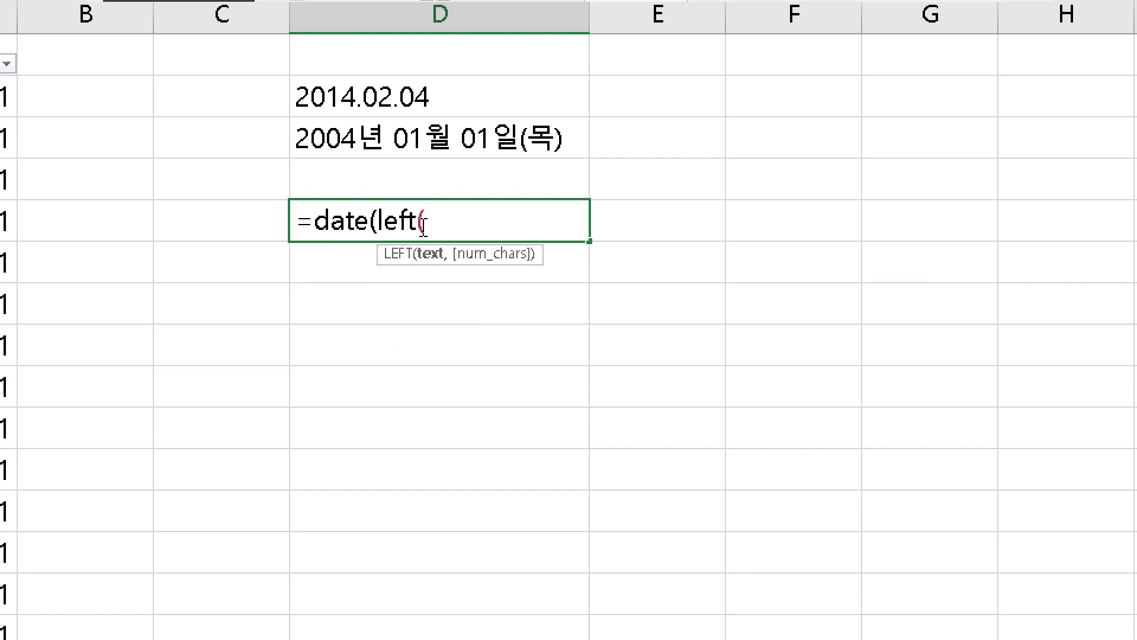
{"action": "left_click", "coordinate": [380, 153]}
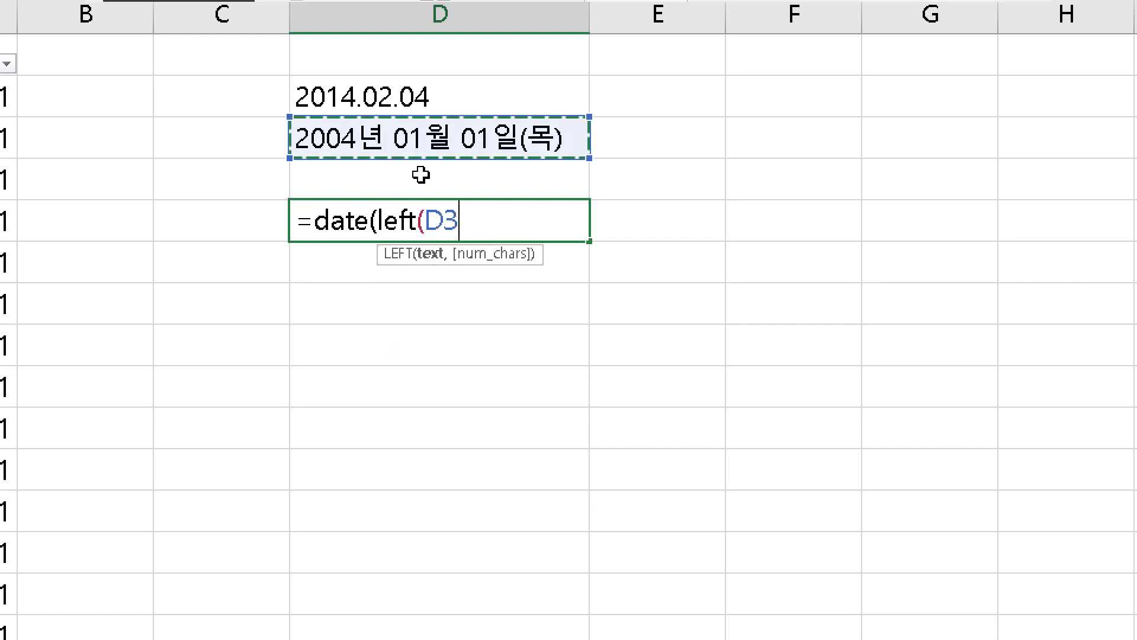
{"action": "type", "text": ","}
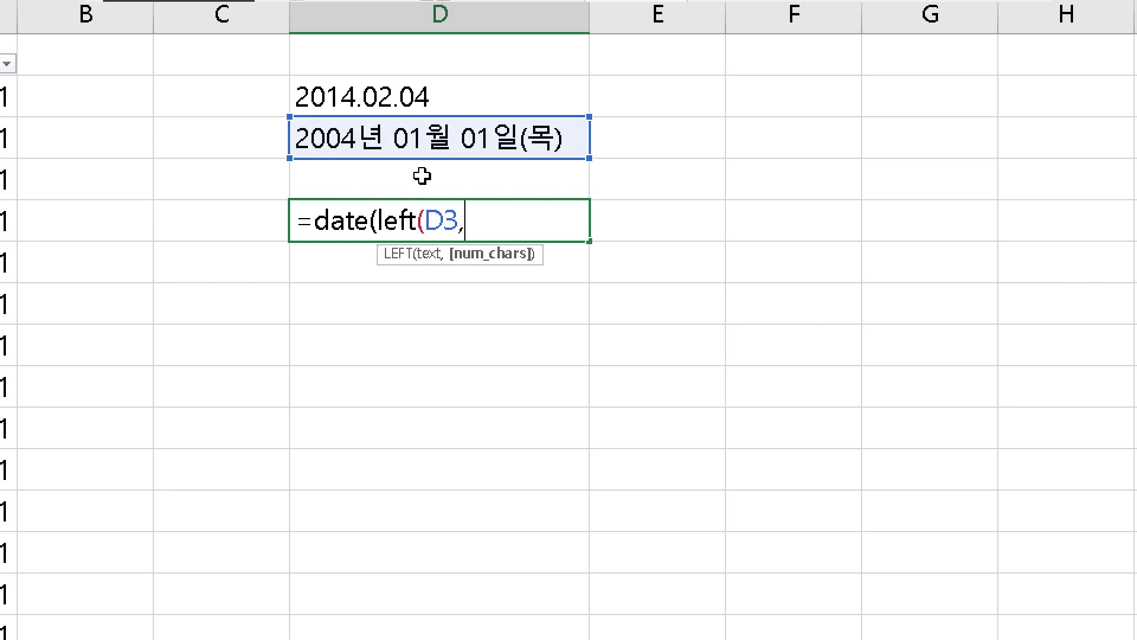
{"action": "type", "text": "4)"}
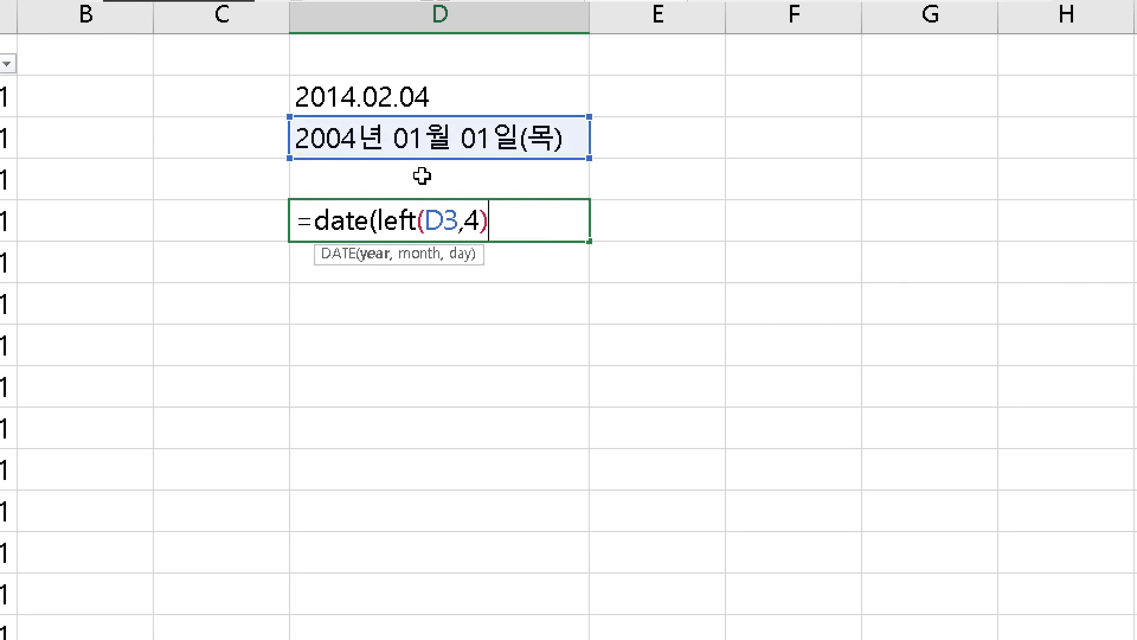
Add MID(D3,7,2) as the month argument of the DATE formula in D5
{"action": "type", "text": ","}
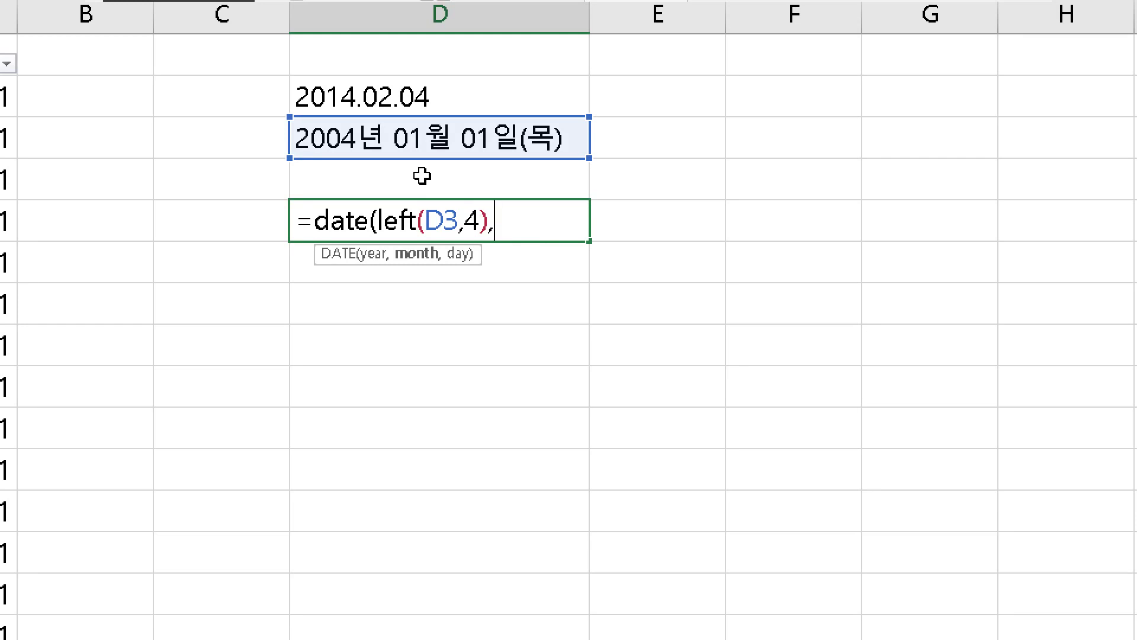
{"action": "type", "text": "mi"}
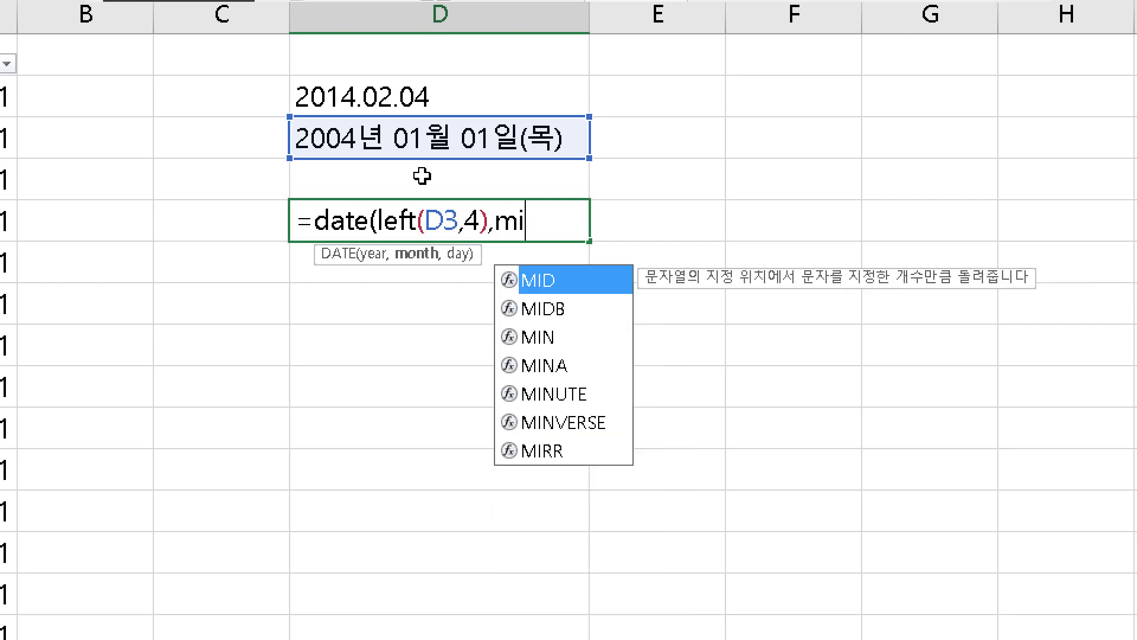
{"action": "type", "text": "d"}
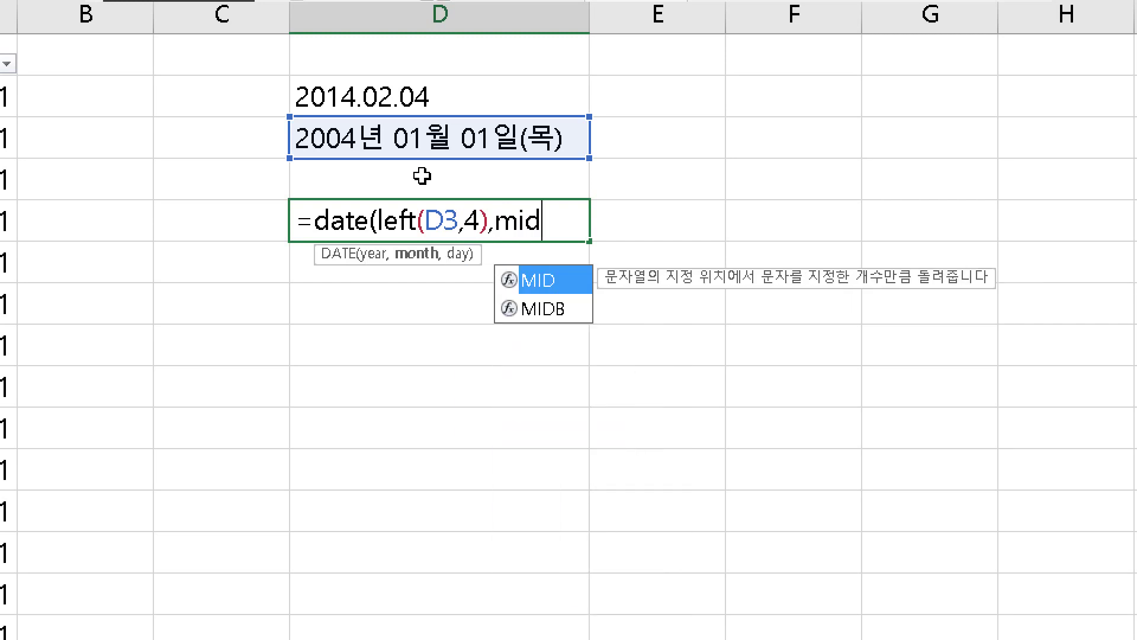
{"action": "type", "text": "("}
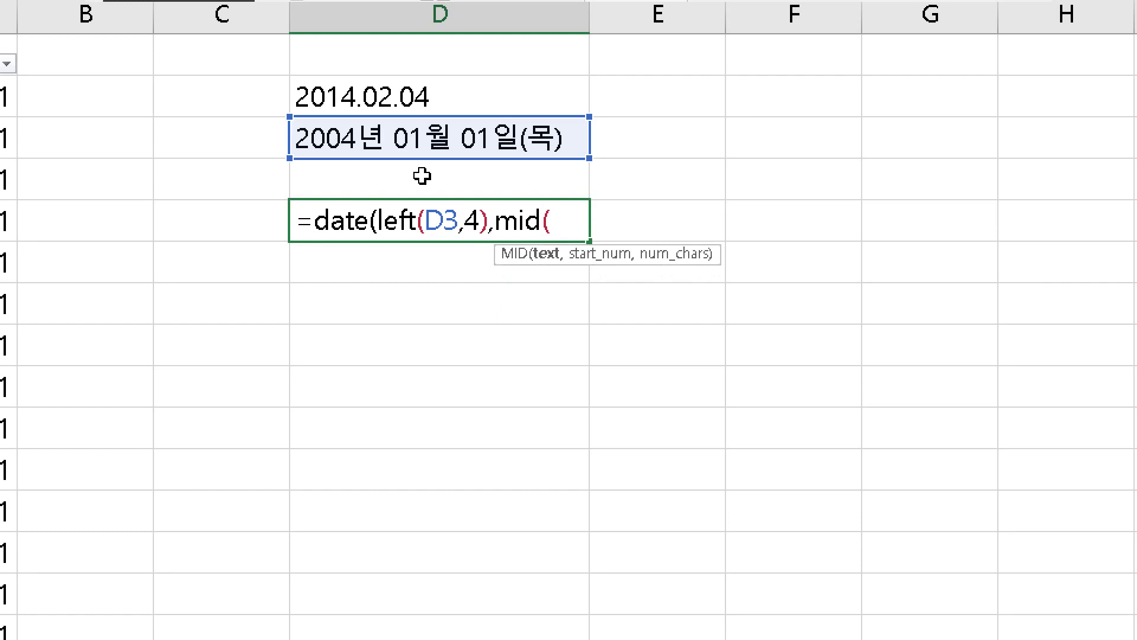
{"action": "left_click", "coordinate": [400, 138]}
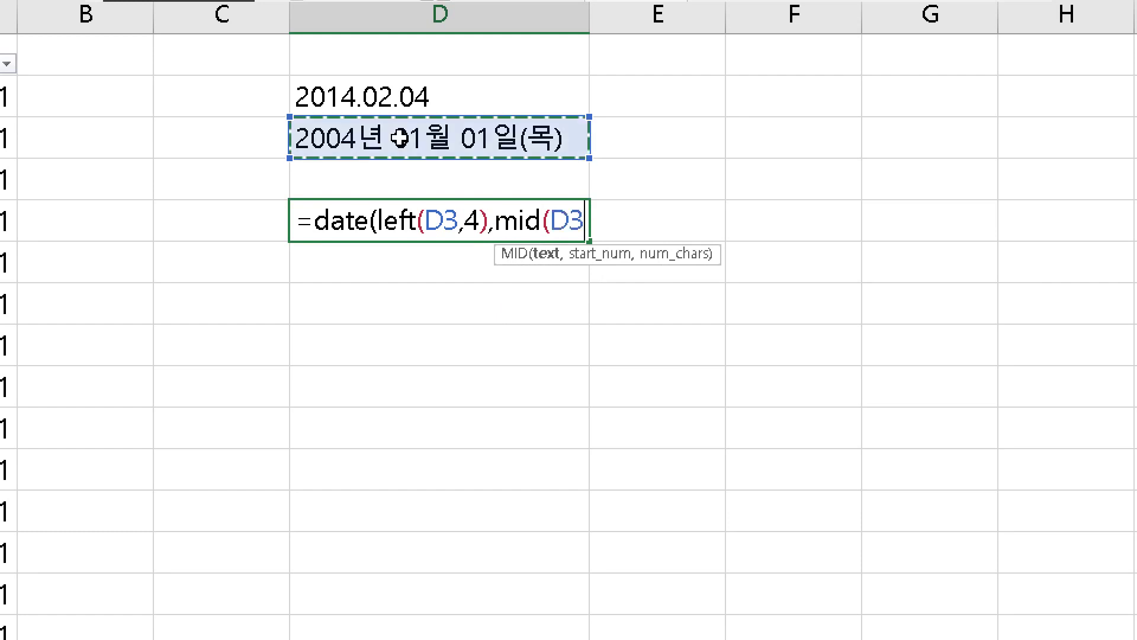
{"action": "type", "text": ","}
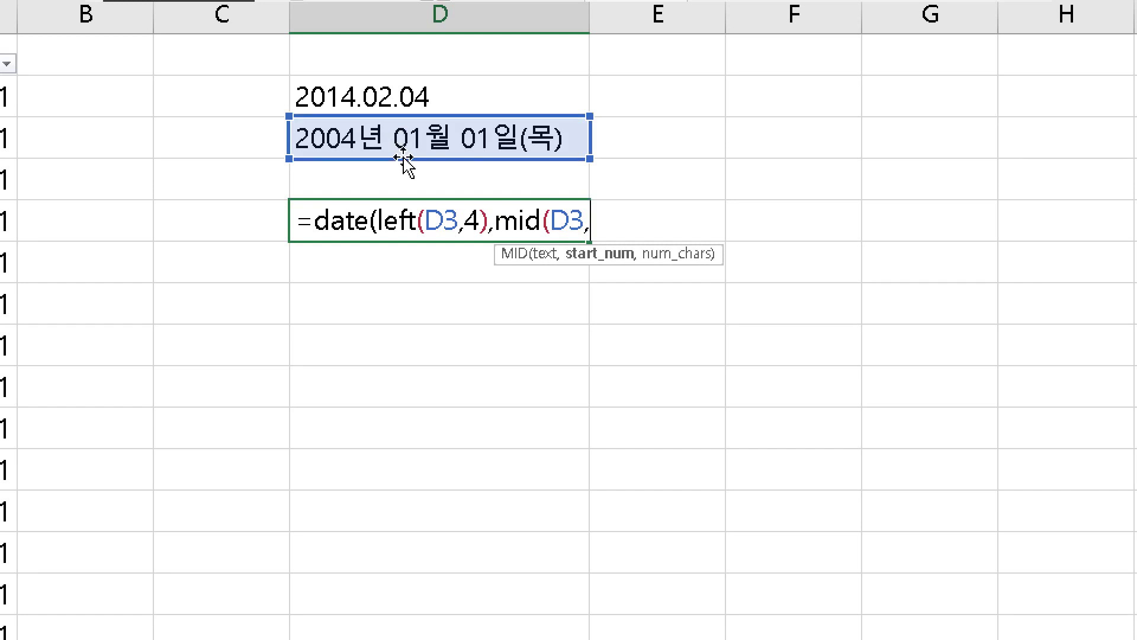
{"action": "type", "text": "7,"}
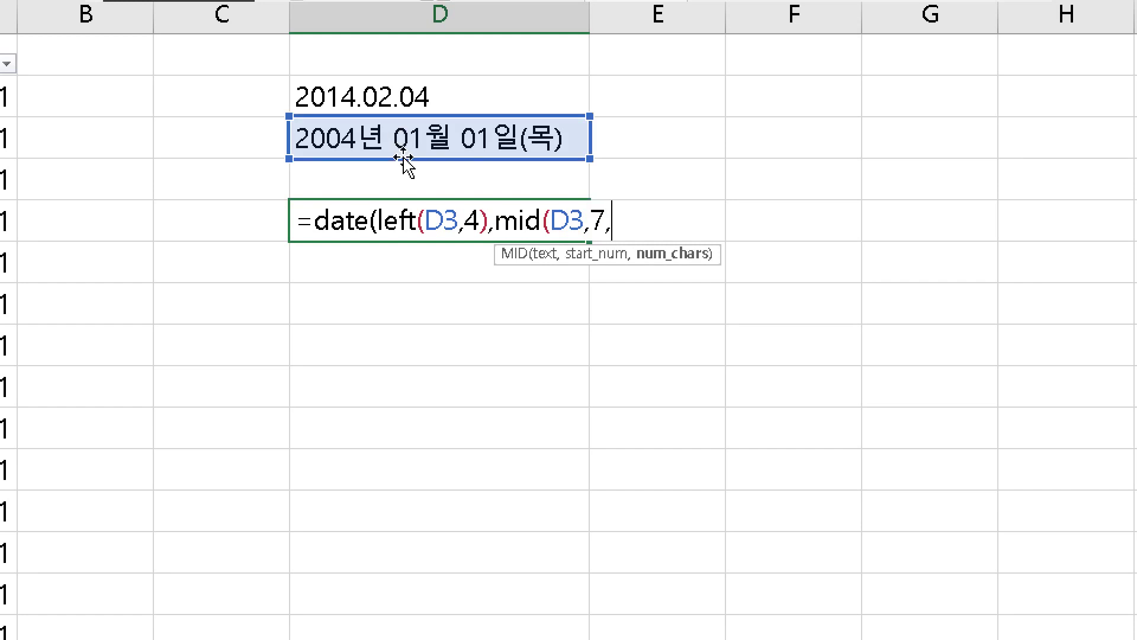
{"action": "type", "text": "2)"}
Add MID(D3,11,2) as the day argument and enter the D5 formula, accepting the suggested closing-parenthesis correction
{"action": "type", "text": ",mi"}
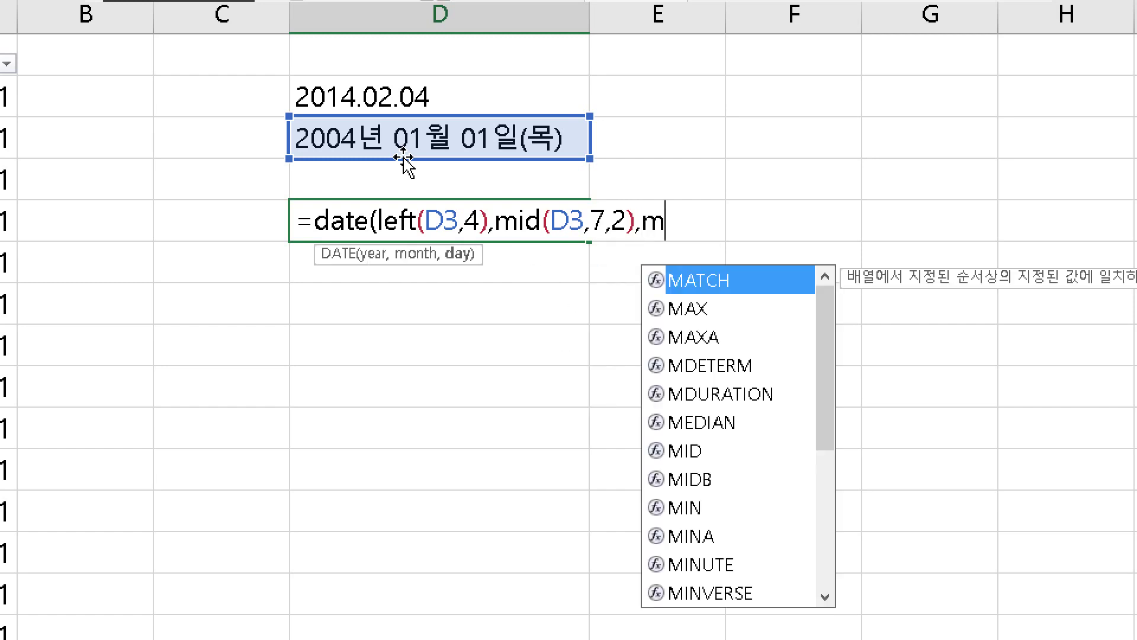
{"action": "type", "text": "d("}
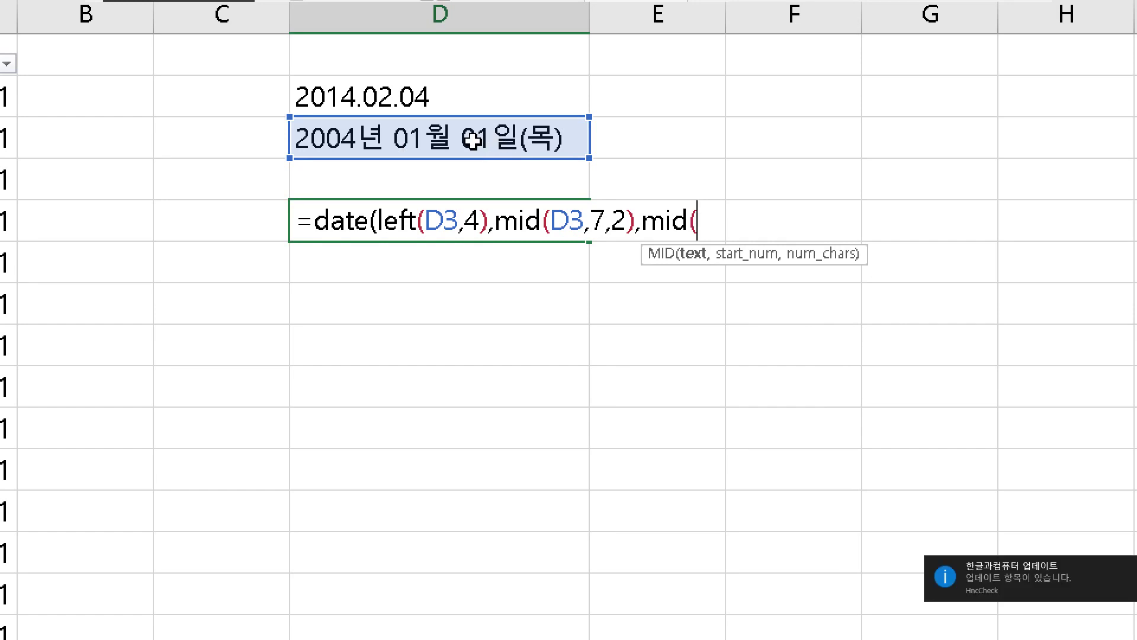
{"action": "left_click", "coordinate": [472, 140]}
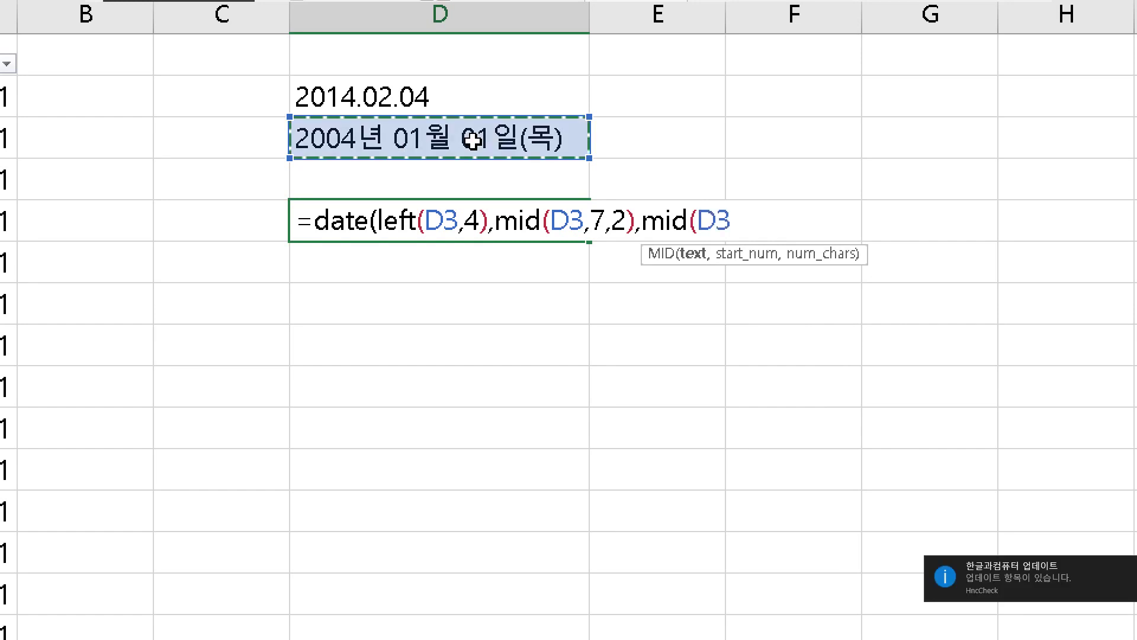
{"action": "type", "text": ",11"}
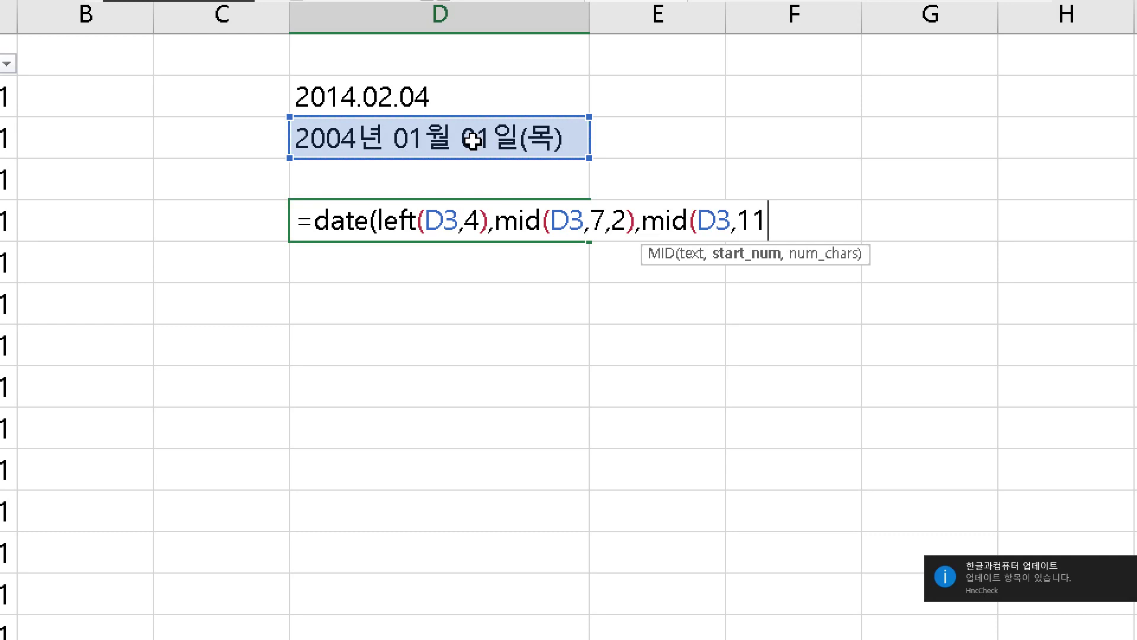
{"action": "type", "text": ",2"}
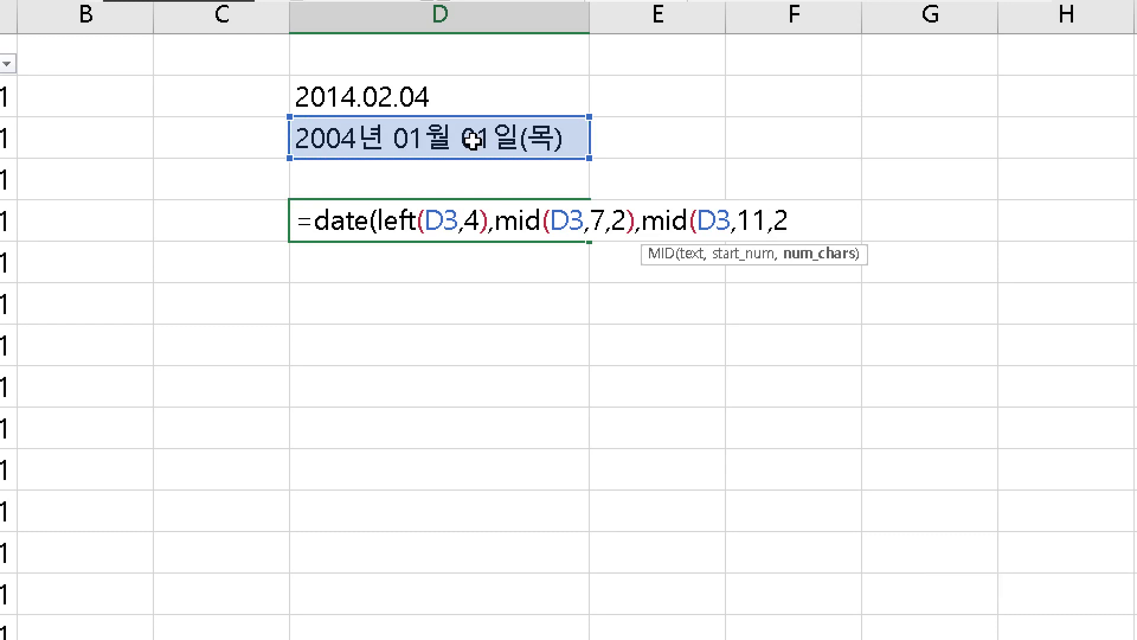
{"action": "type", "text": ")"}
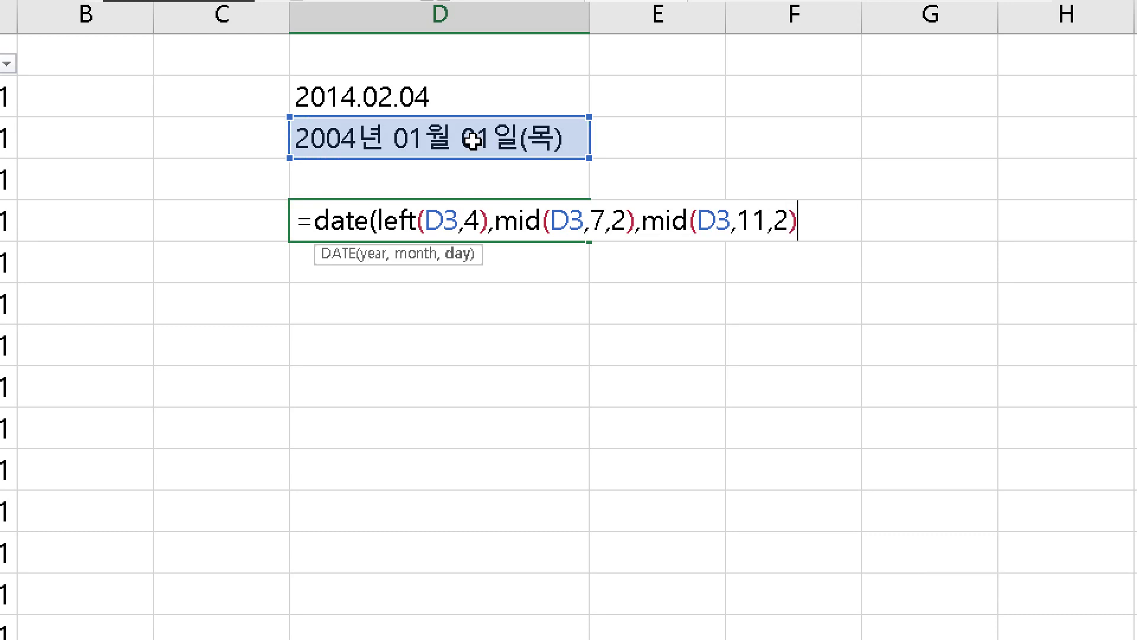
{"action": "key", "text": "Return"}
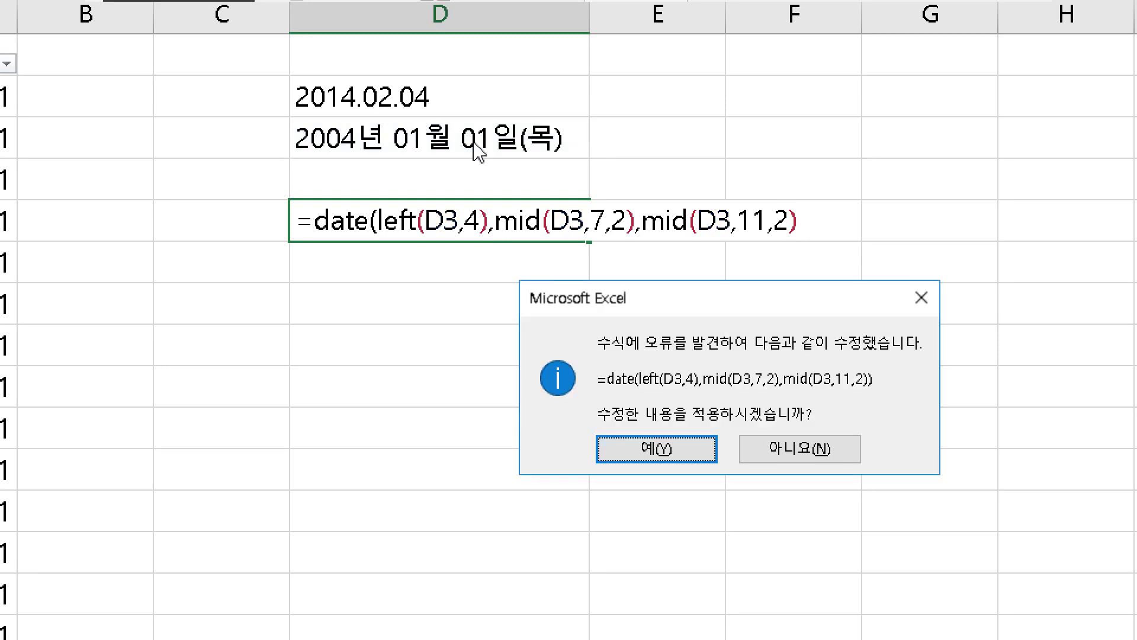
{"action": "key", "text": "Return"}
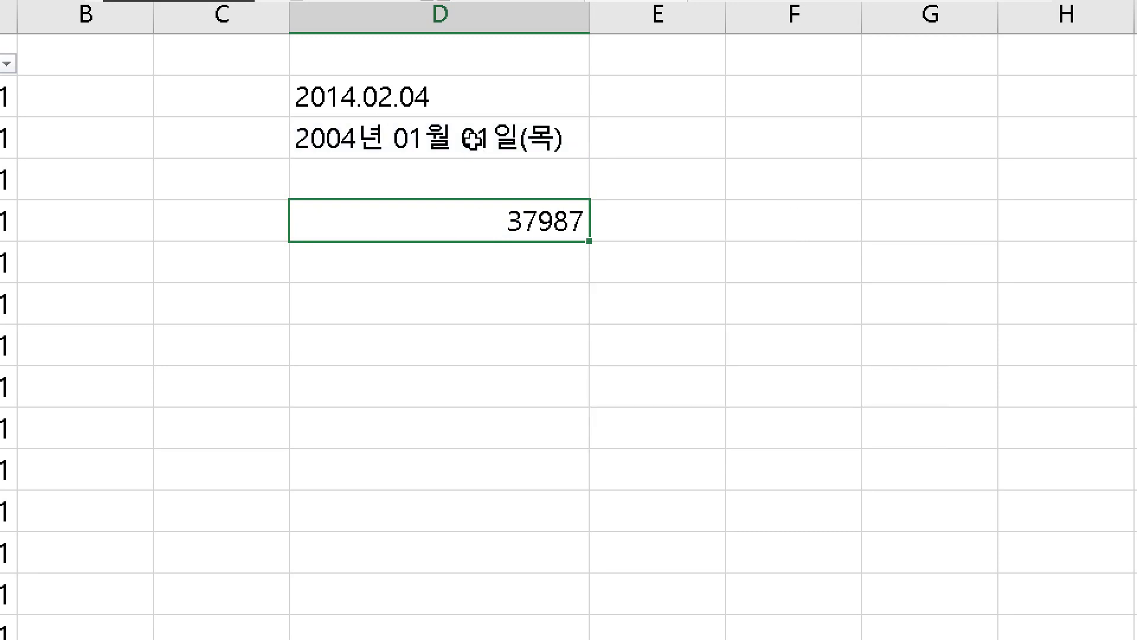
Format the DATE result in D5 as a short date (간단한 날짜)
{"action": "right_click", "coordinate": [485, 215]}
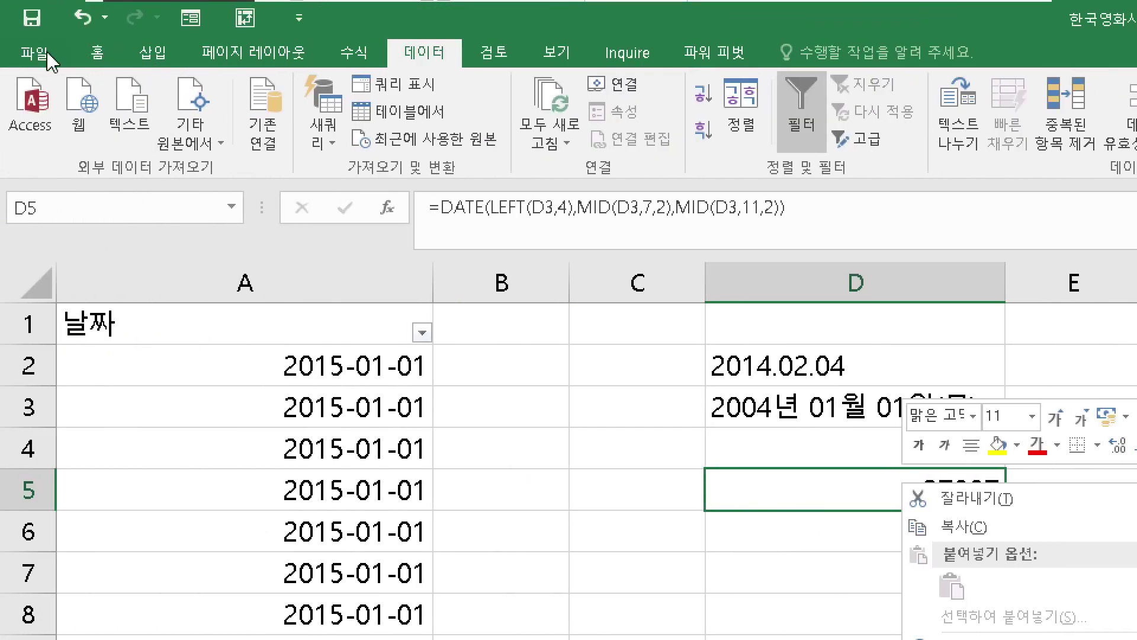
{"action": "left_click", "coordinate": [86, 60]}
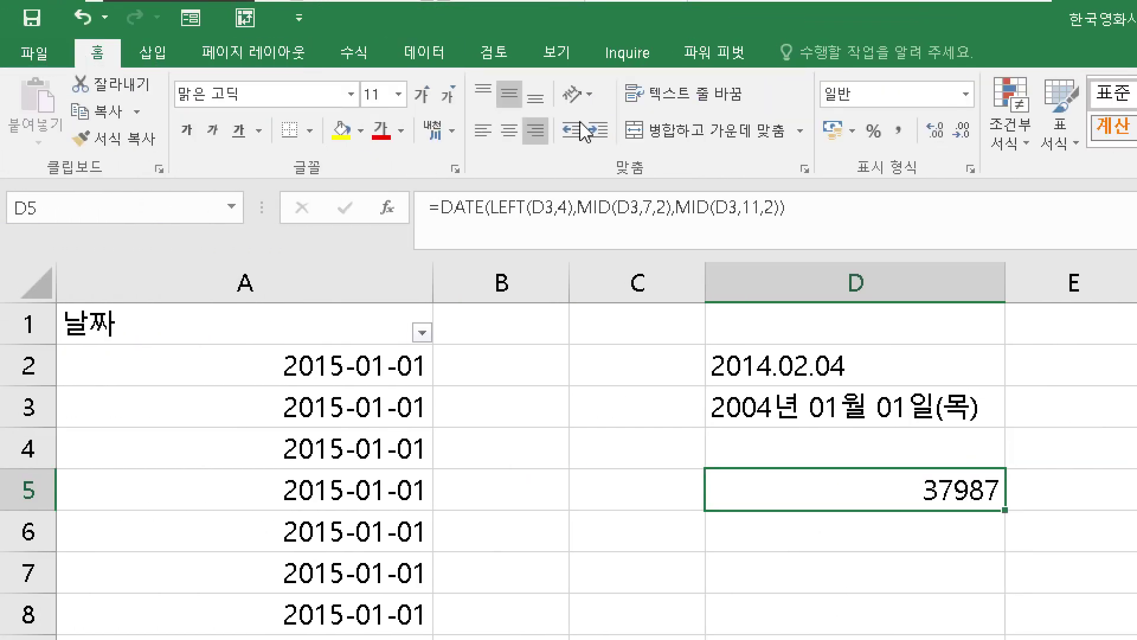
{"action": "left_click", "coordinate": [966, 94]}
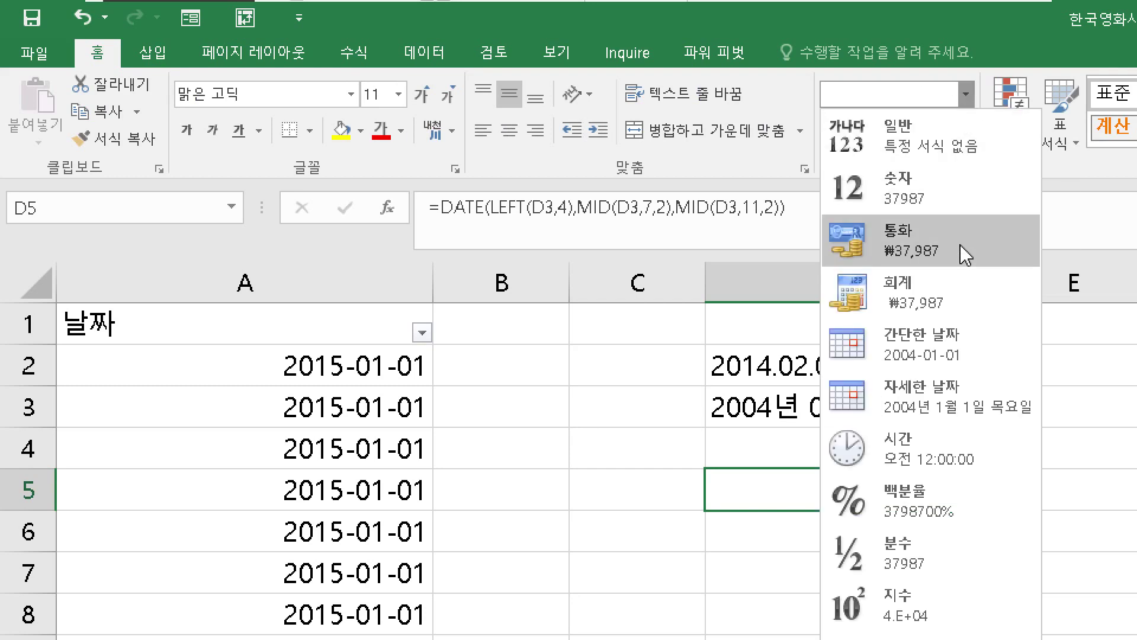
{"action": "left_click", "coordinate": [953, 348]}
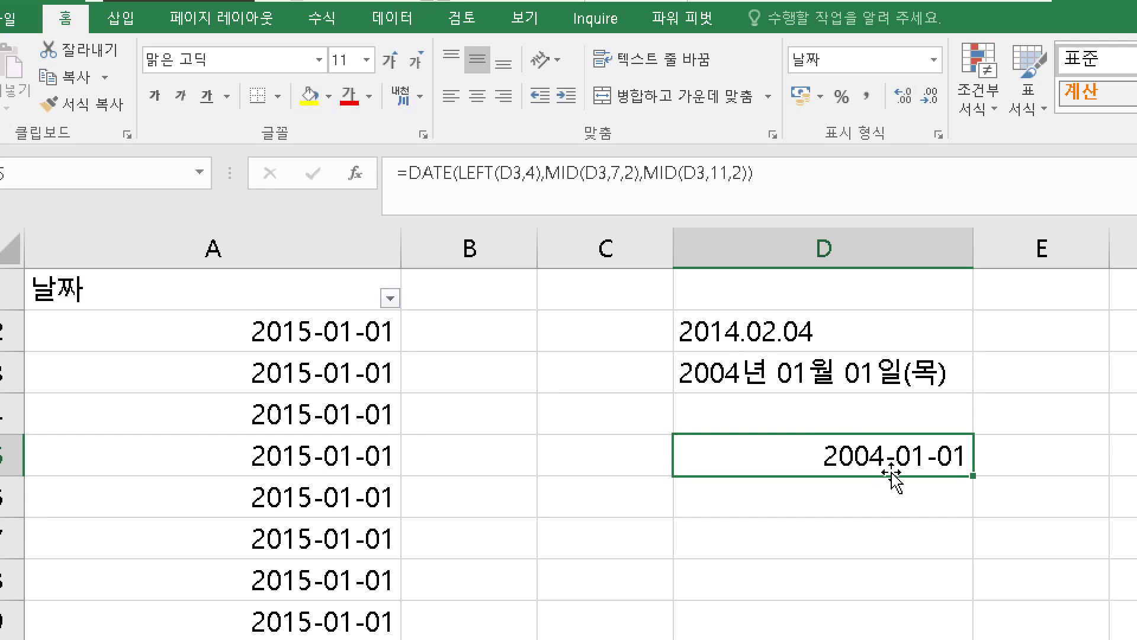
Select the sample dates in D2:D3 and set up Find and Replace to replace "." with "-"
{"action": "left_click", "coordinate": [816, 346]}
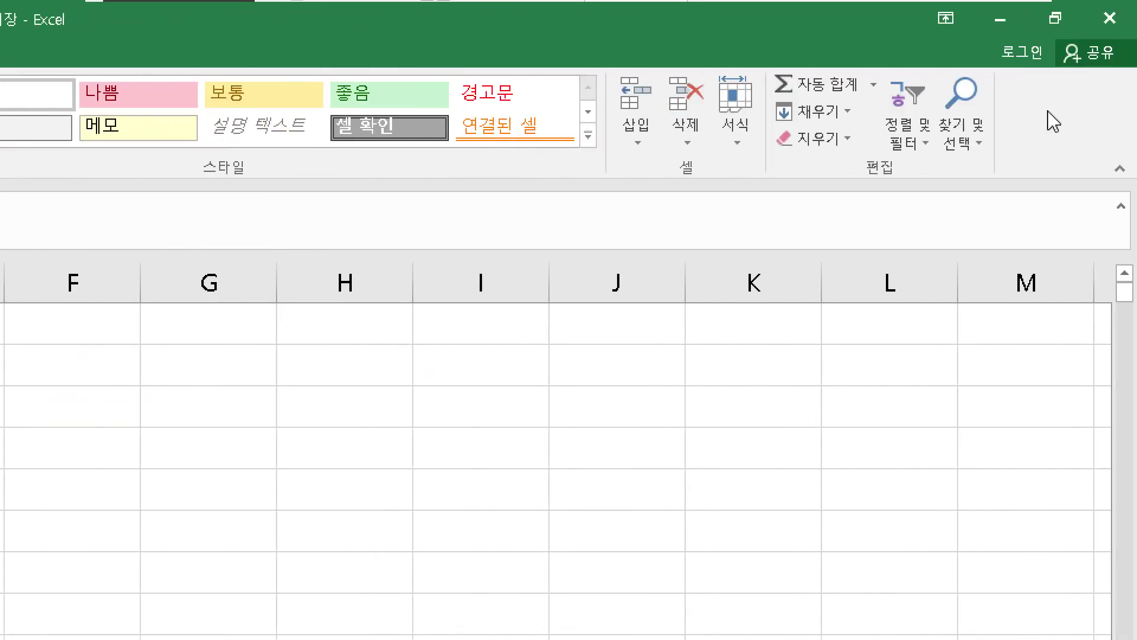
{"action": "left_click", "coordinate": [971, 142]}
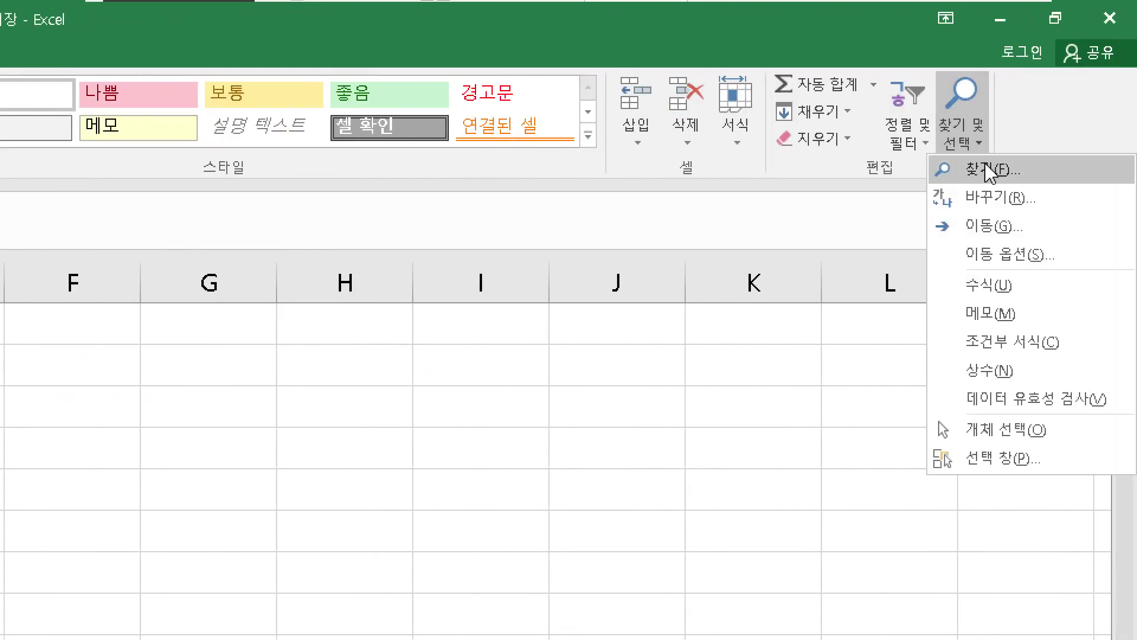
{"action": "left_click", "coordinate": [1031, 211]}
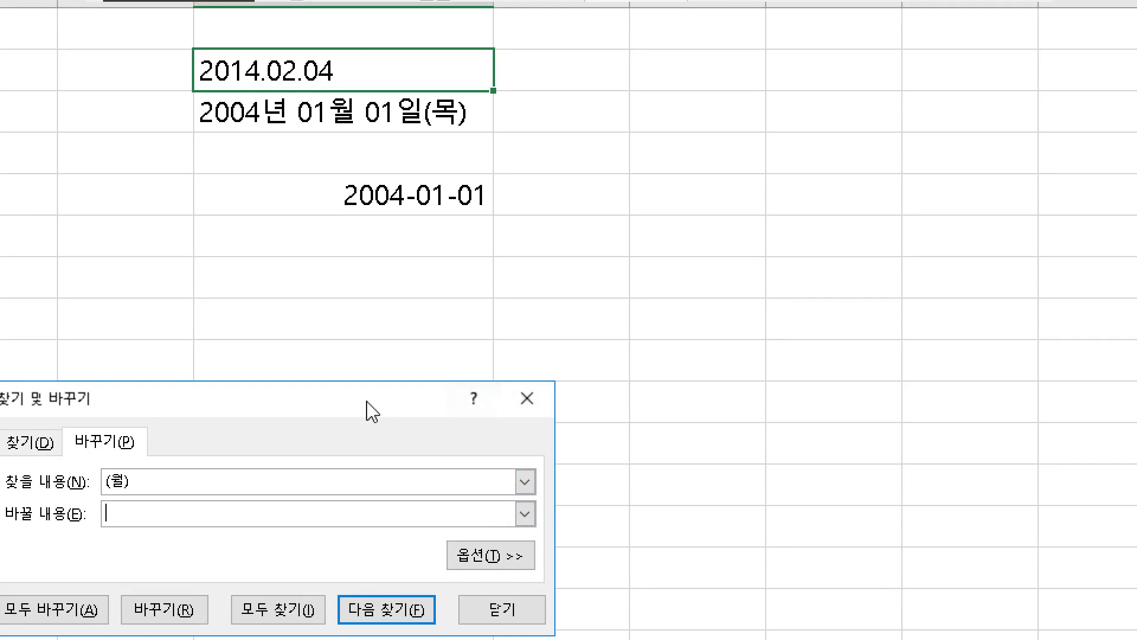
{"action": "left_click_drag", "start_coordinate": [339, 394], "coordinate": [642, 265]}
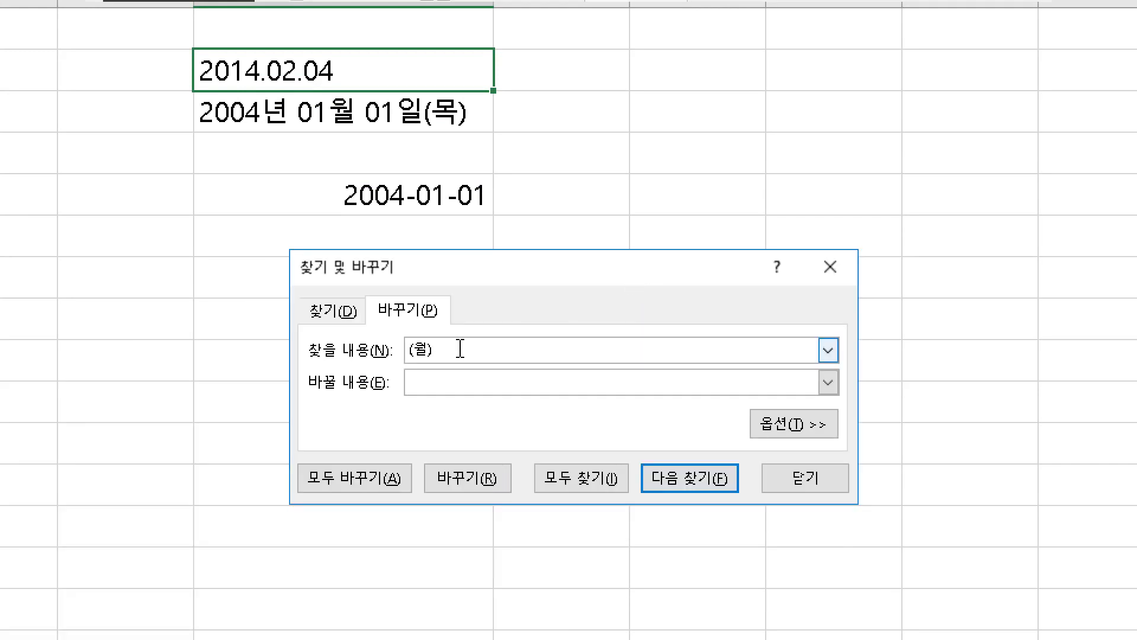
{"action": "left_click_drag", "start_coordinate": [460, 348], "coordinate": [347, 345]}
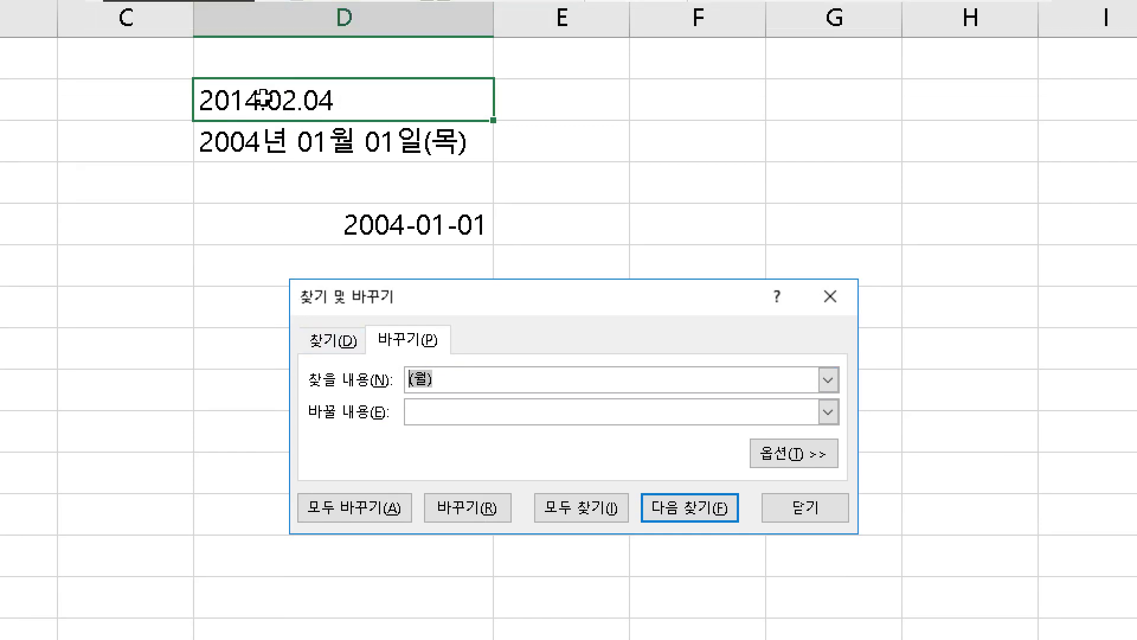
{"action": "left_click_drag", "start_coordinate": [262, 100], "coordinate": [251, 147]}
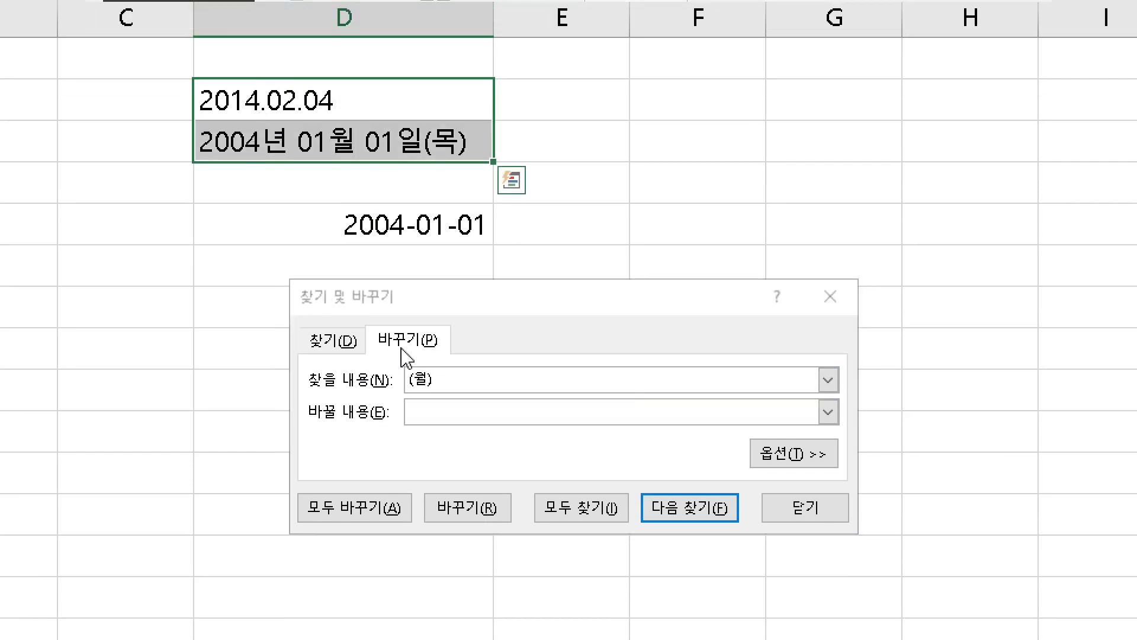
{"action": "left_click", "coordinate": [435, 372]}
{"action": "left_click_drag", "start_coordinate": [435, 372], "coordinate": [393, 382]}
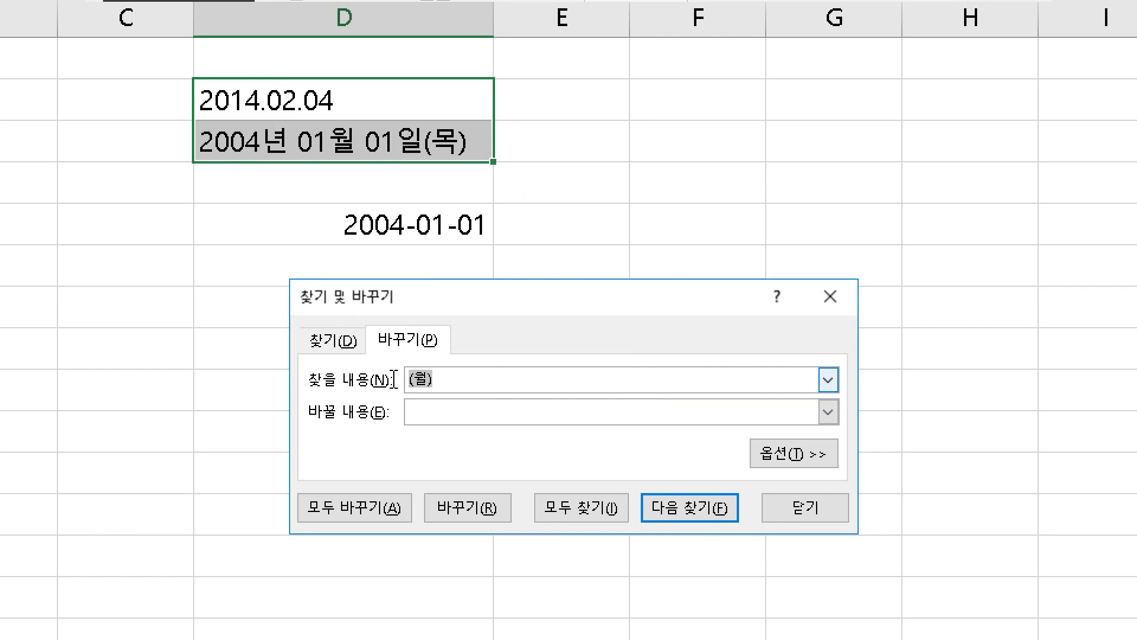
{"action": "type", "text": "."}
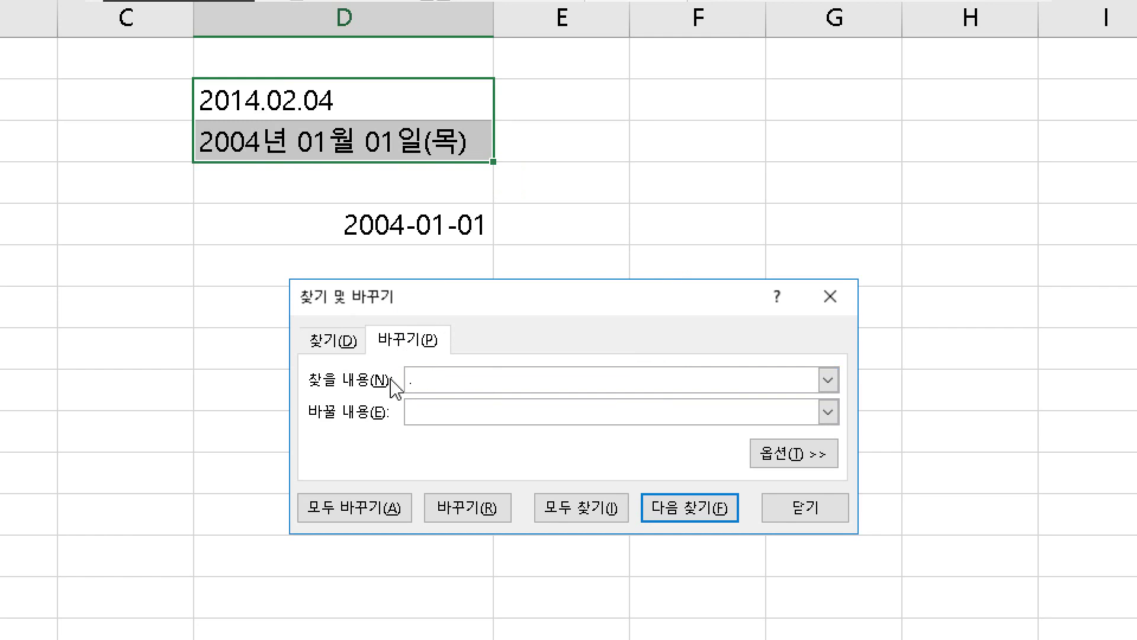
{"action": "left_click", "coordinate": [437, 417]}
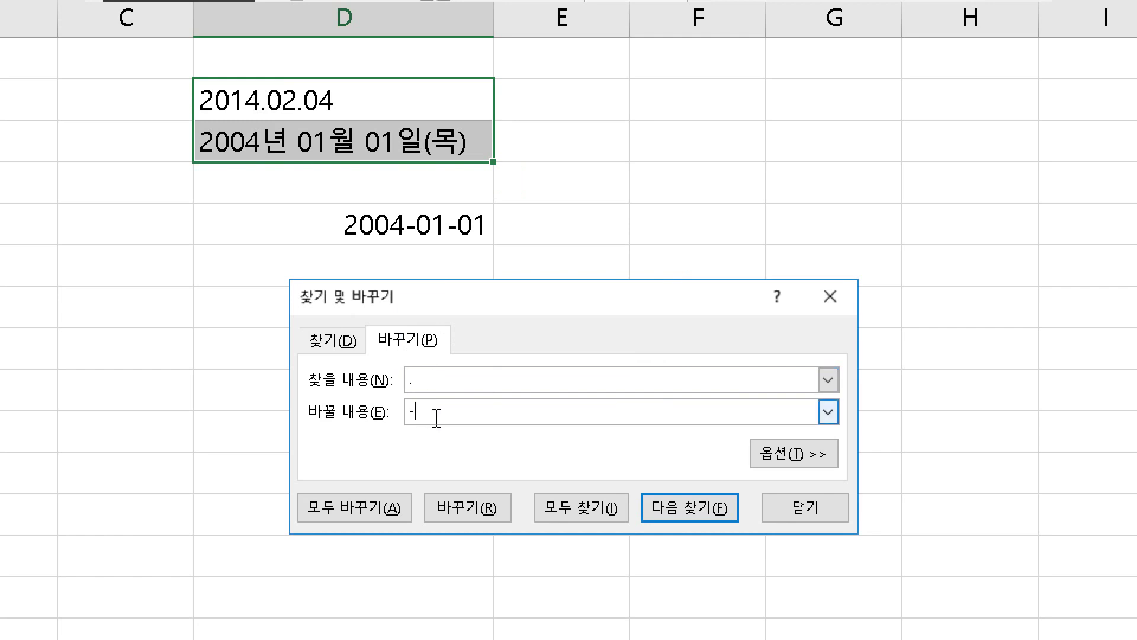
Check the search scope choices in the expanded replace options and close the dialog without replacing anything
{"action": "left_click", "coordinate": [762, 465]}
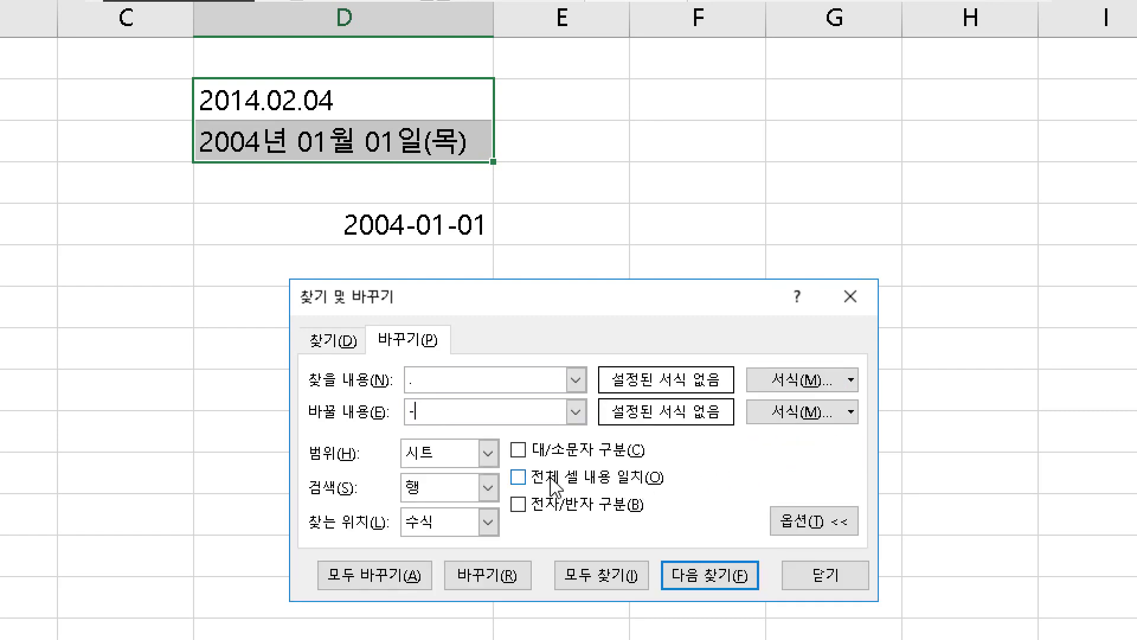
{"action": "left_click", "coordinate": [488, 453]}
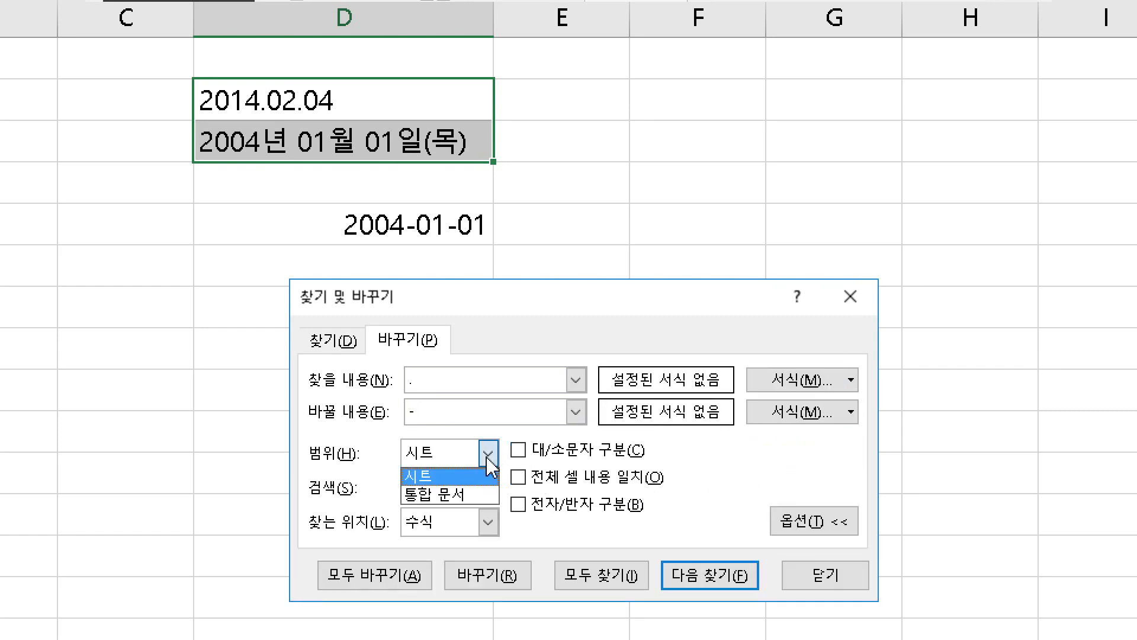
{"action": "left_click", "coordinate": [487, 459]}
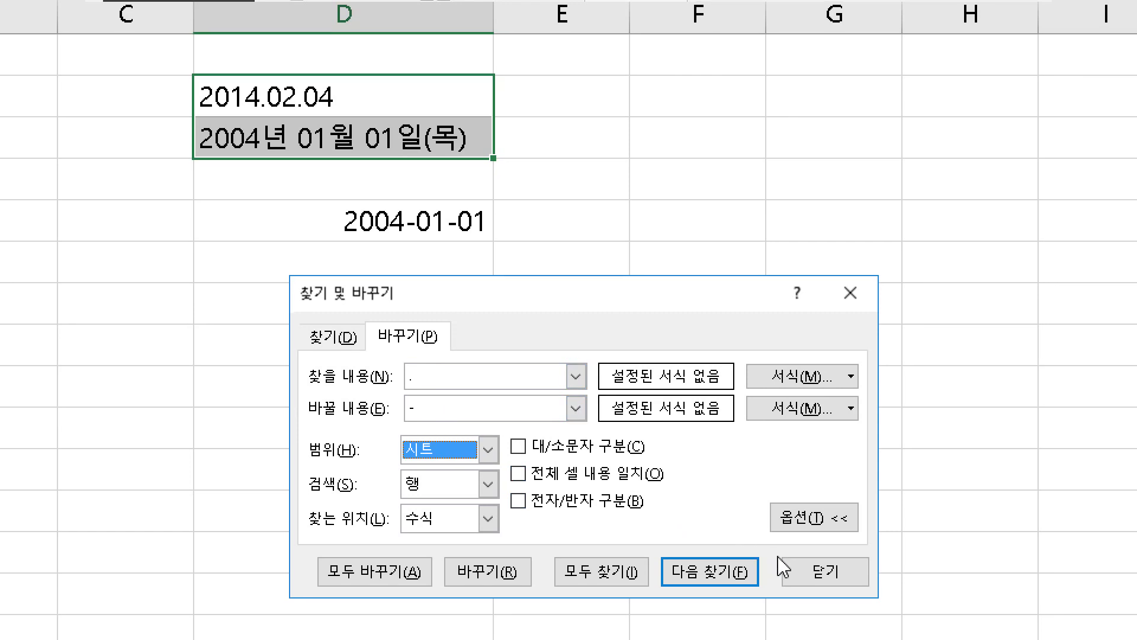
{"action": "left_click", "coordinate": [797, 563]}
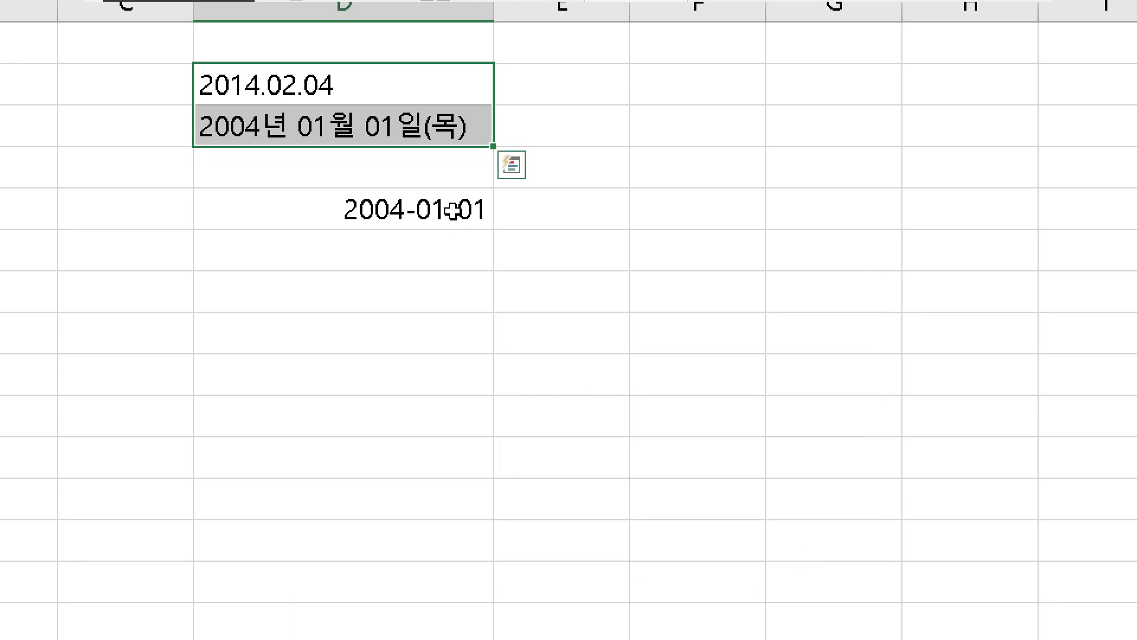
Copy the two sample dates from D2:D3 to cell B2 of a new worksheet
{"action": "key", "text": "ctrl+c"}
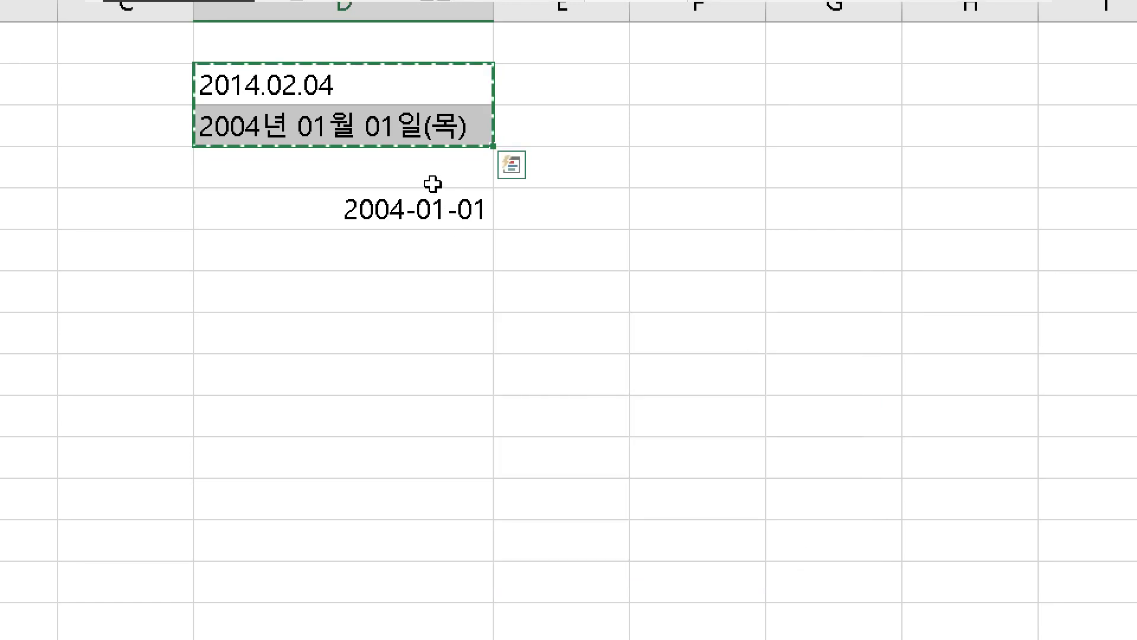
{"action": "key", "text": "ctrl+q"}
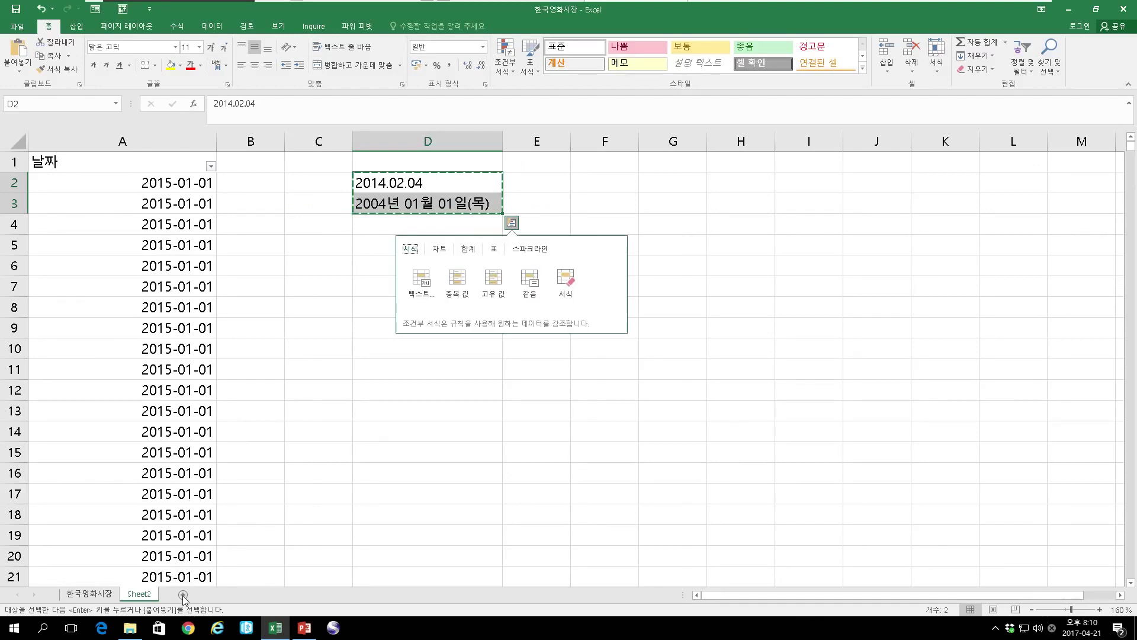
{"action": "left_click", "coordinate": [183, 595]}
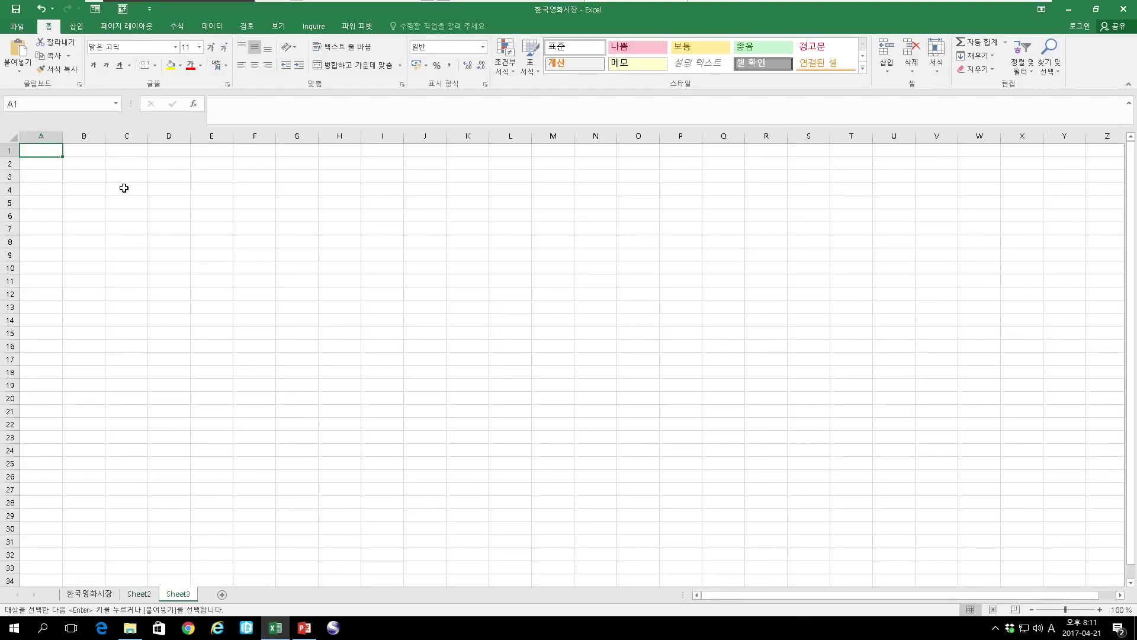
{"action": "scroll", "coordinate": [124, 188], "scroll_direction": "up", "scroll_amount": 11}
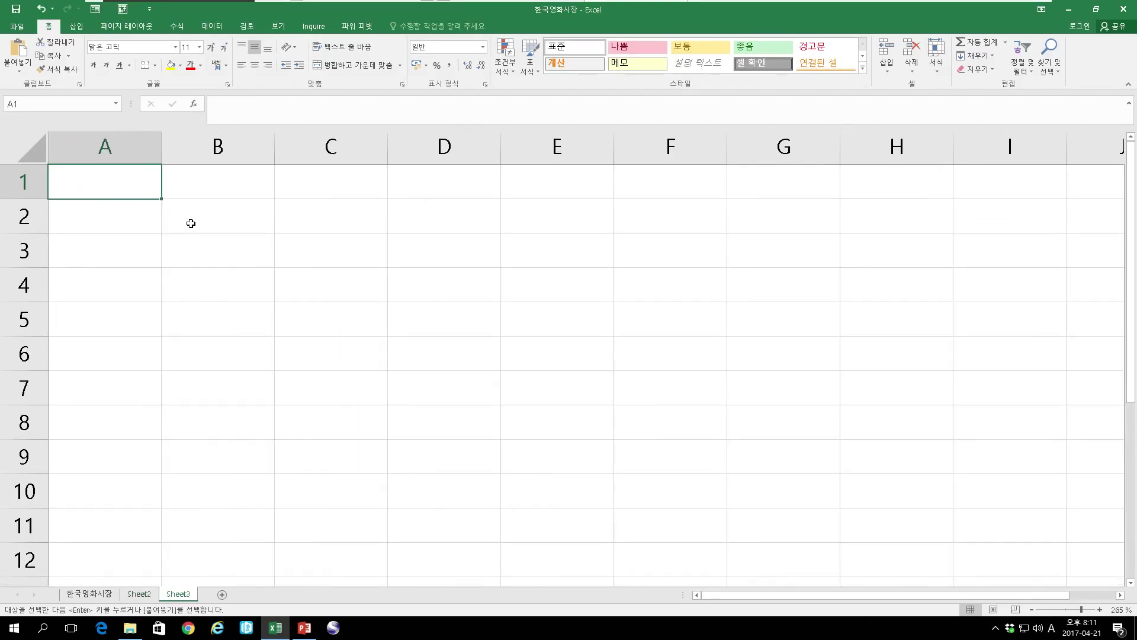
{"action": "right_click", "coordinate": [191, 223]}
{"action": "left_click", "coordinate": [241, 268]}
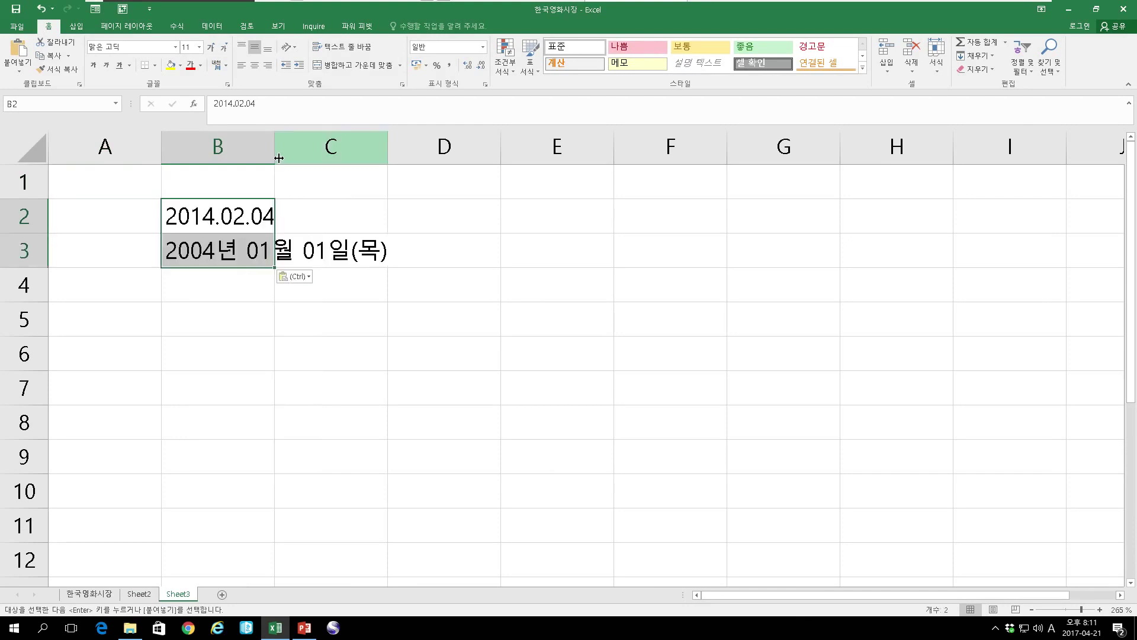
Replace all "." with "-" on the new sheet and widen column B to fit the date
{"action": "left_click", "coordinate": [263, 211]}
{"action": "left_click", "coordinate": [1048, 59]}
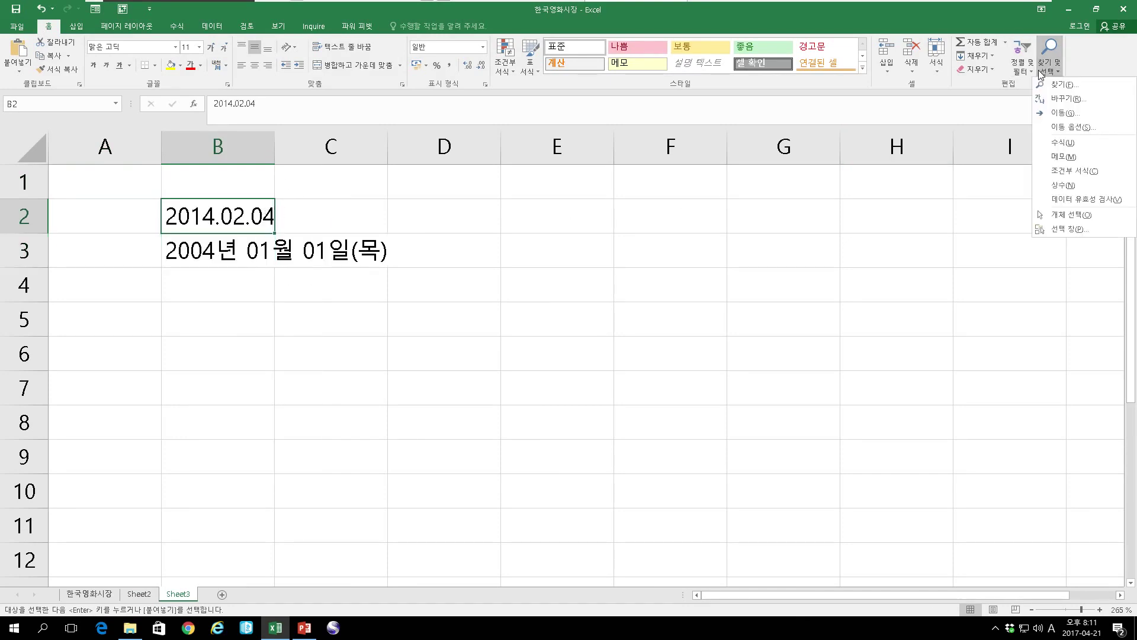
{"action": "left_click", "coordinate": [1064, 102]}
{"action": "left_click", "coordinate": [498, 354]}
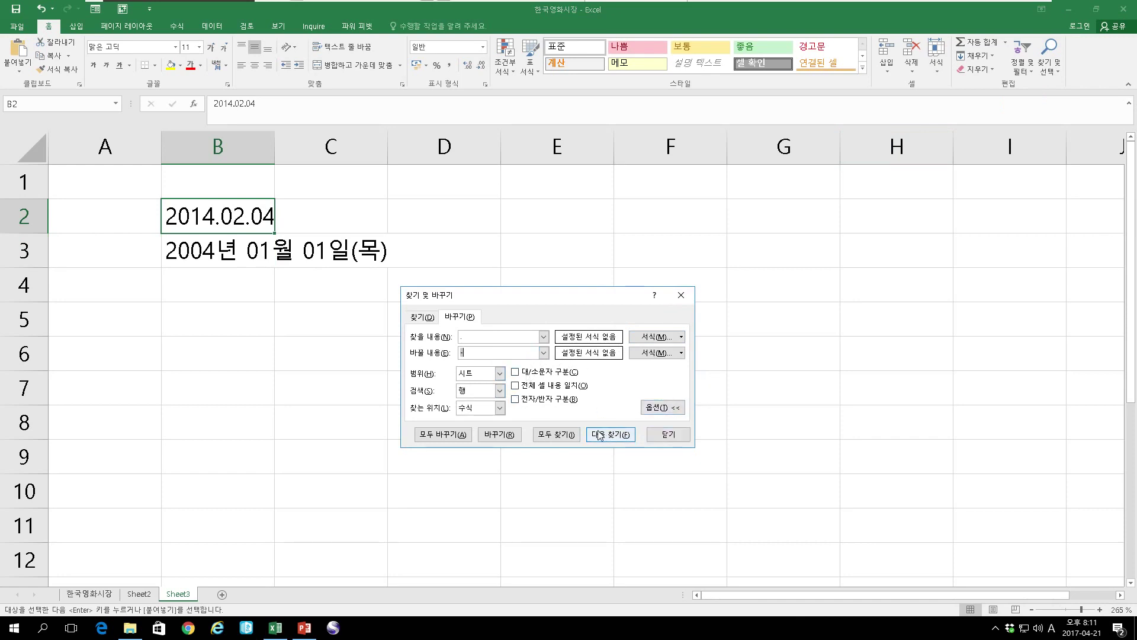
{"action": "left_click", "coordinate": [662, 407]}
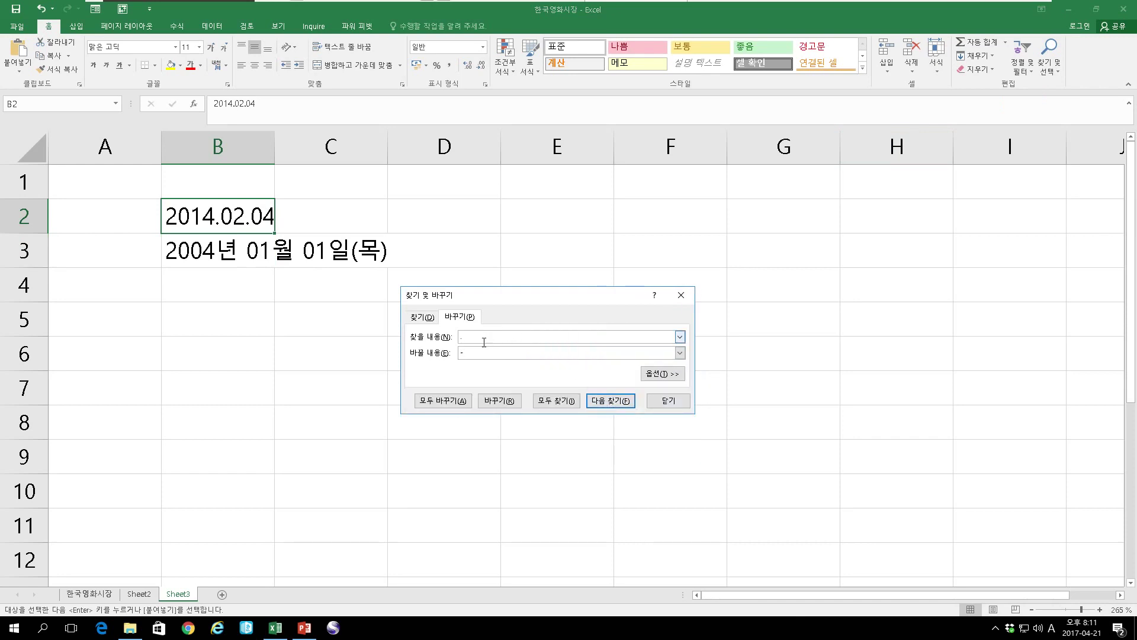
{"action": "left_click_drag", "start_coordinate": [482, 303], "coordinate": [390, 299]}
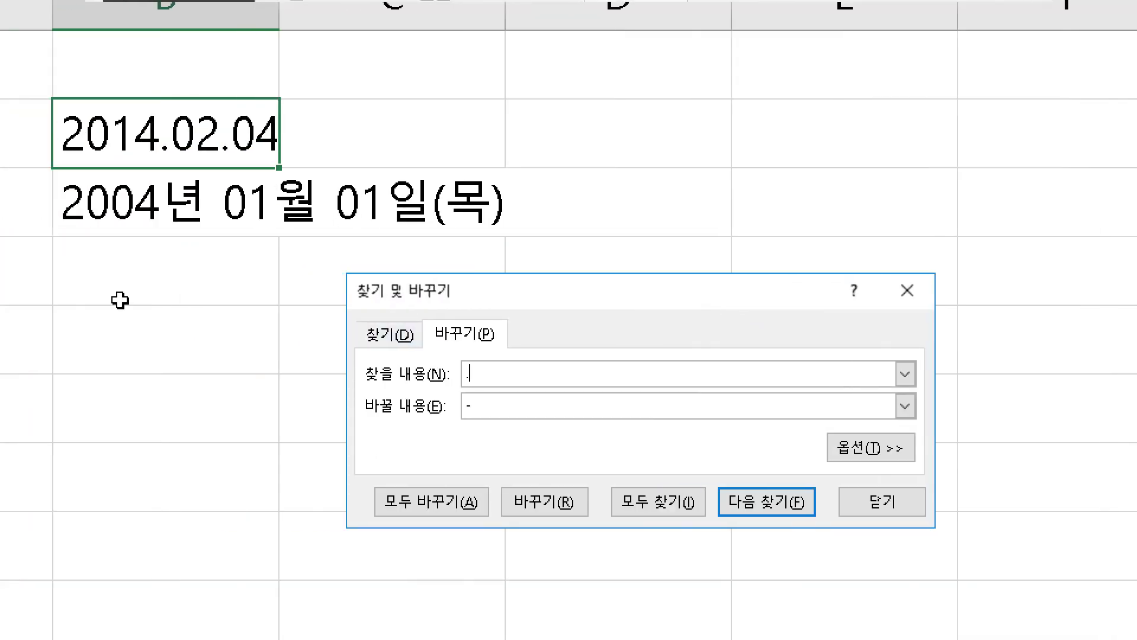
{"action": "left_click", "coordinate": [474, 506]}
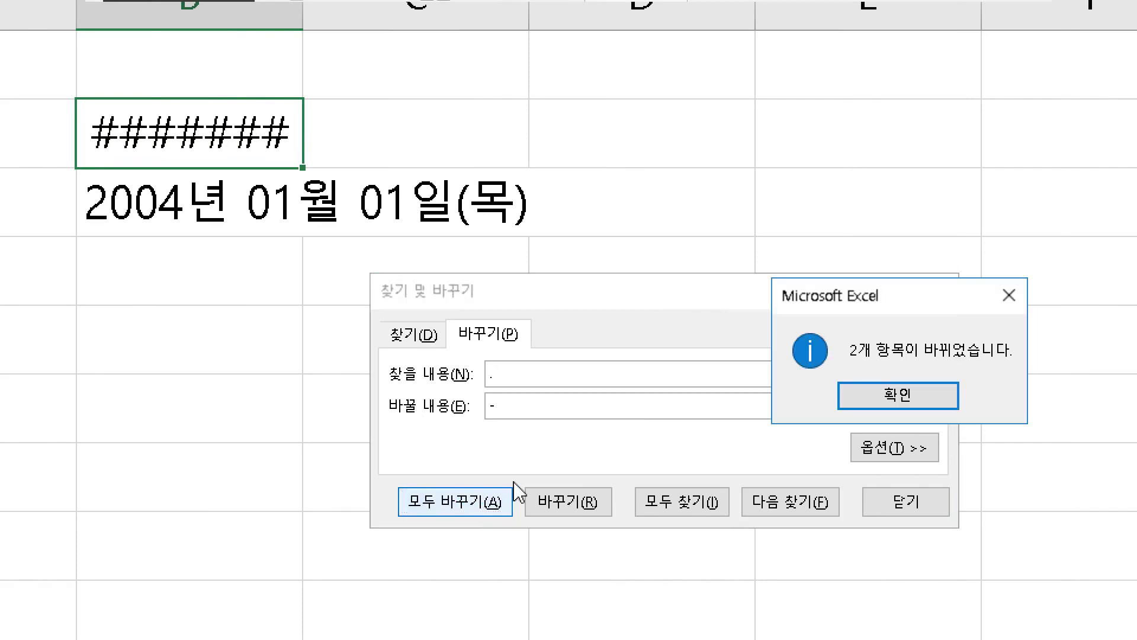
{"action": "left_click", "coordinate": [879, 408]}
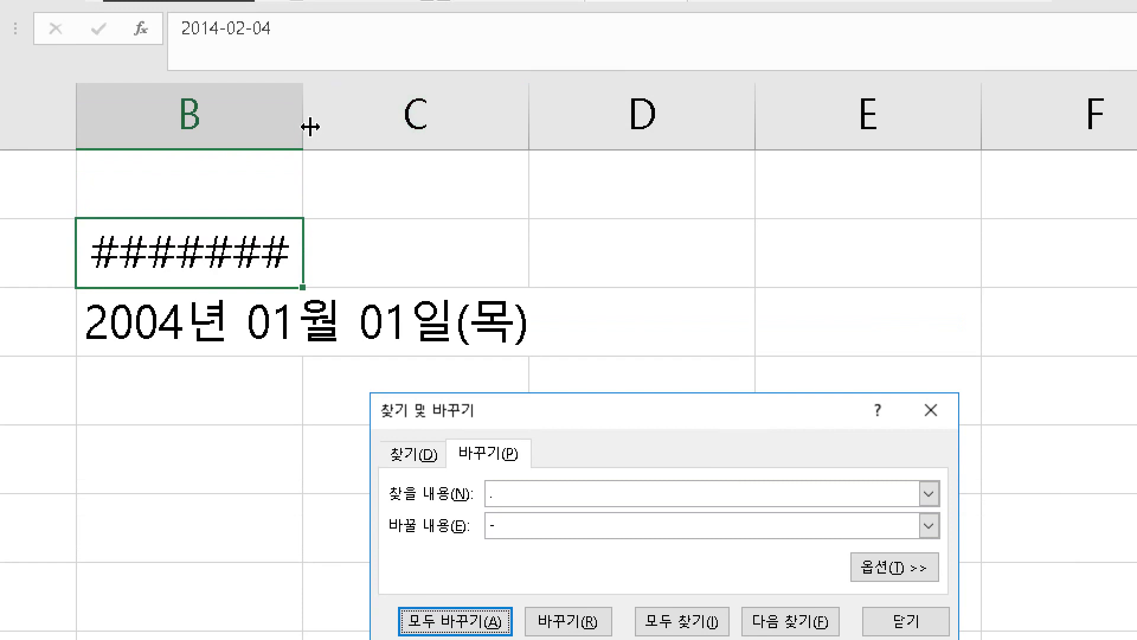
{"action": "left_click_drag", "start_coordinate": [308, 117], "coordinate": [363, 134]}
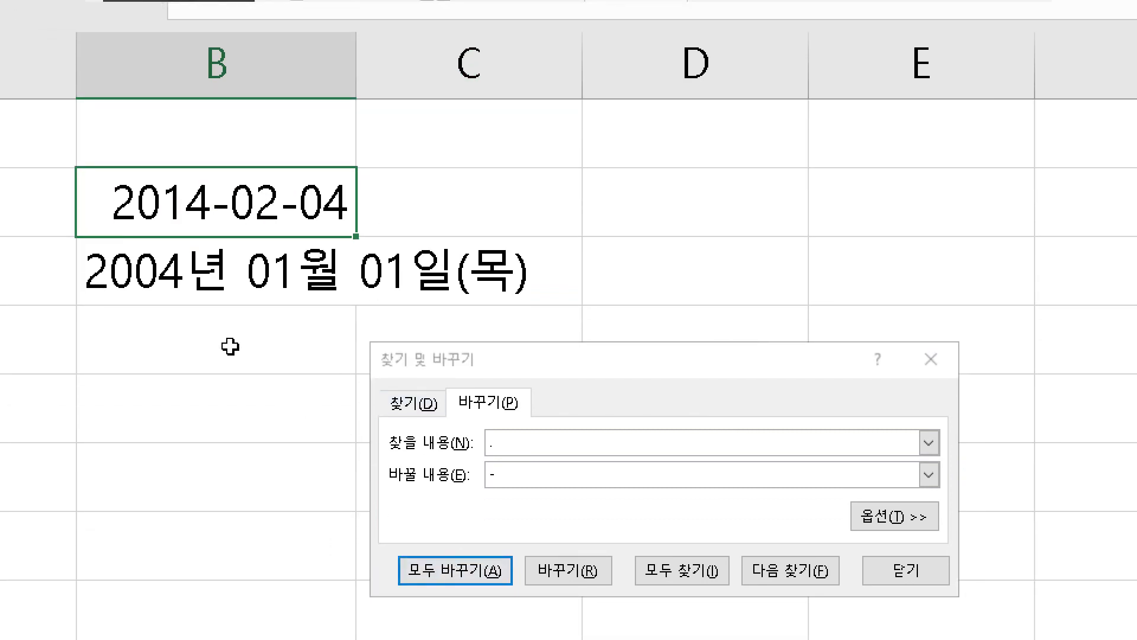
Replace all occurrences of "년" plus its trailing space with "-"
{"action": "left_click", "coordinate": [514, 451]}
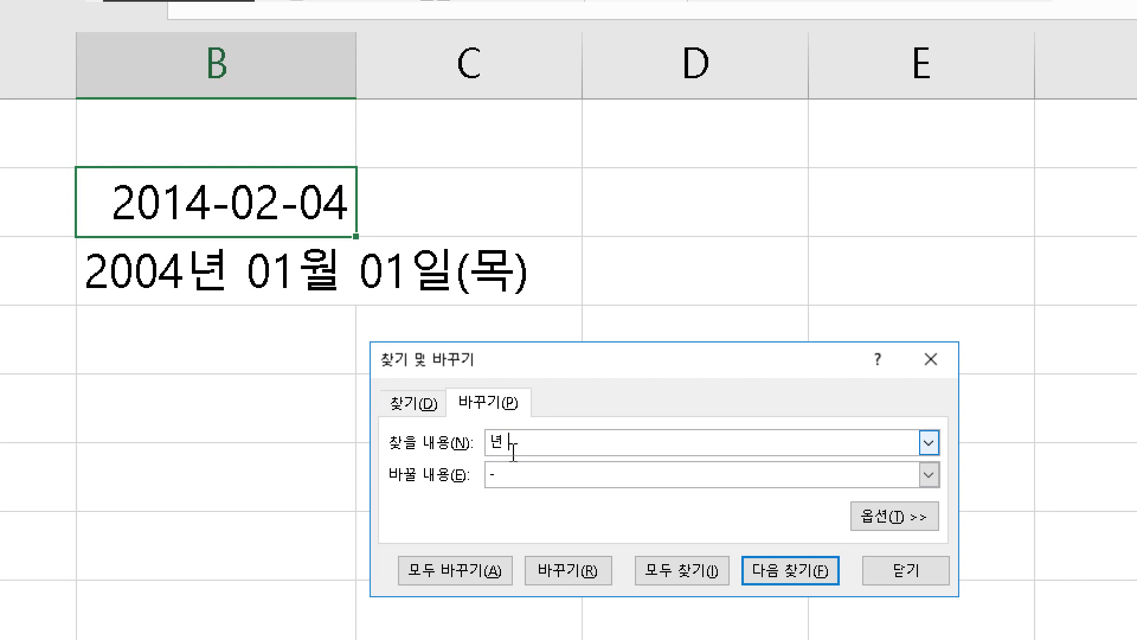
{"action": "left_click", "coordinate": [510, 479]}
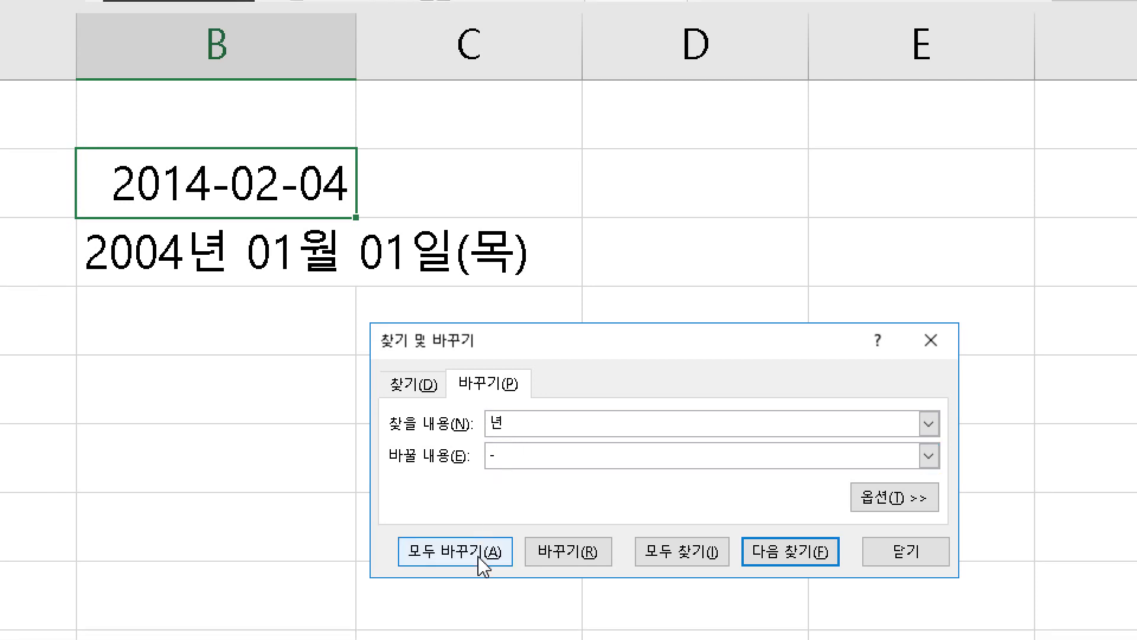
{"action": "left_click", "coordinate": [479, 557]}
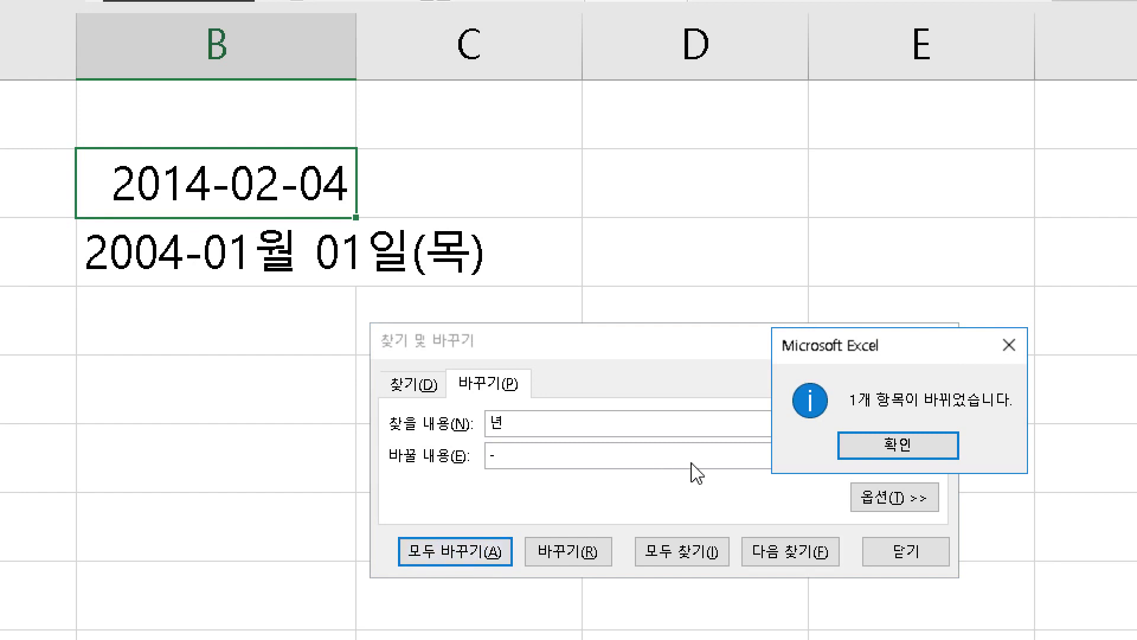
{"action": "left_click", "coordinate": [880, 452]}
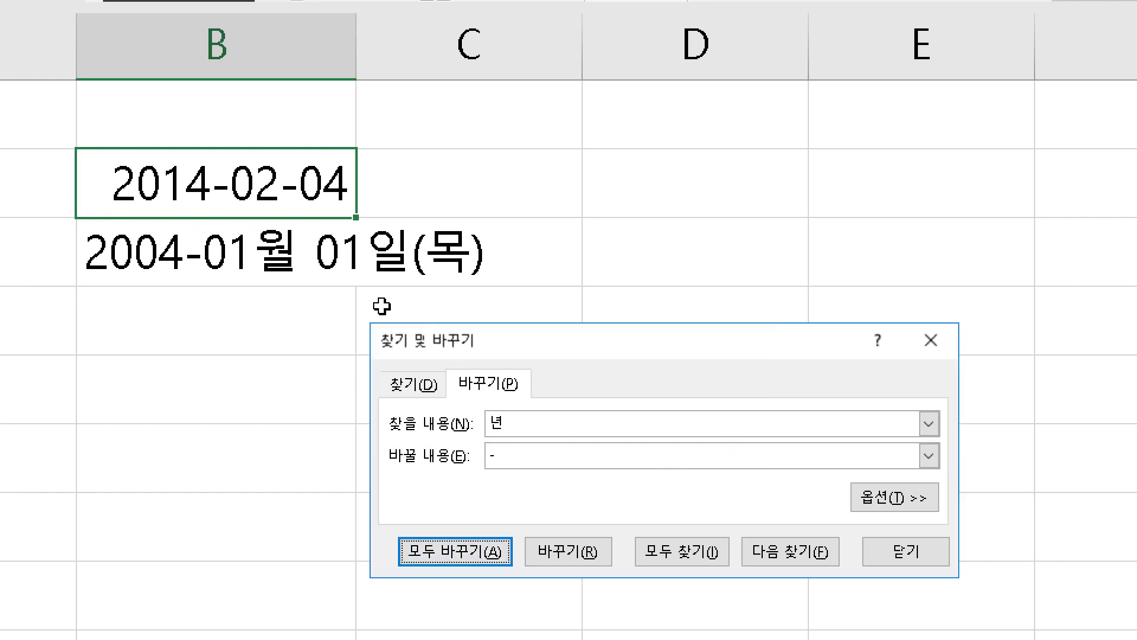
Replace all occurrences of "월" plus its trailing space with "-"
{"action": "left_click_drag", "start_coordinate": [525, 423], "coordinate": [491, 419]}
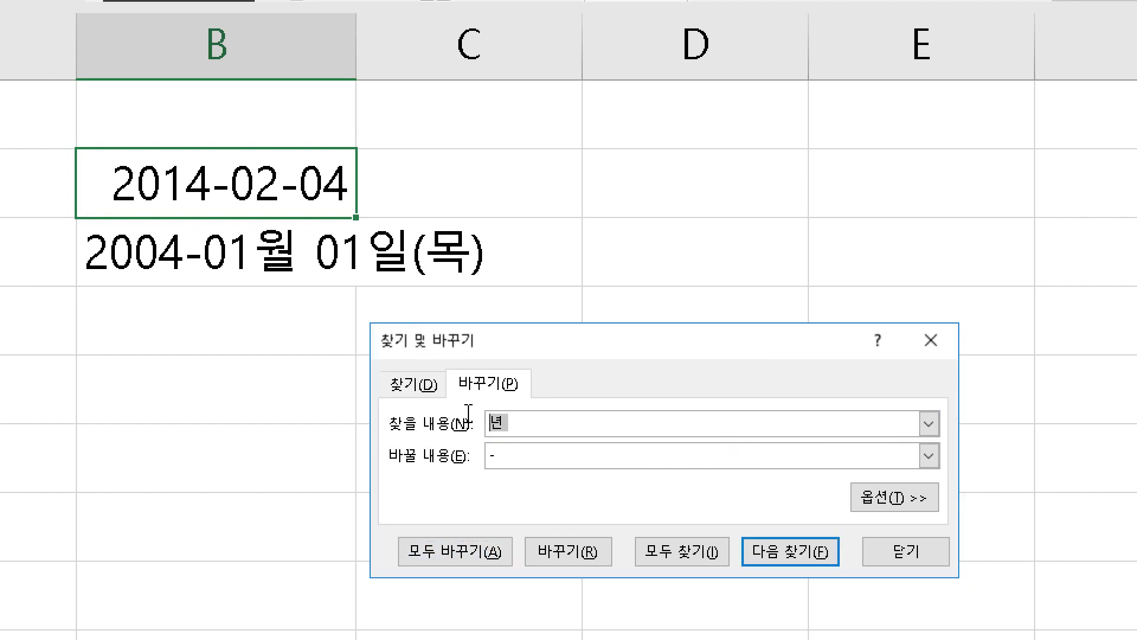
{"action": "type", "text": "워"}
{"action": "left_click", "coordinate": [508, 451]}
{"action": "type", "text": "-"}
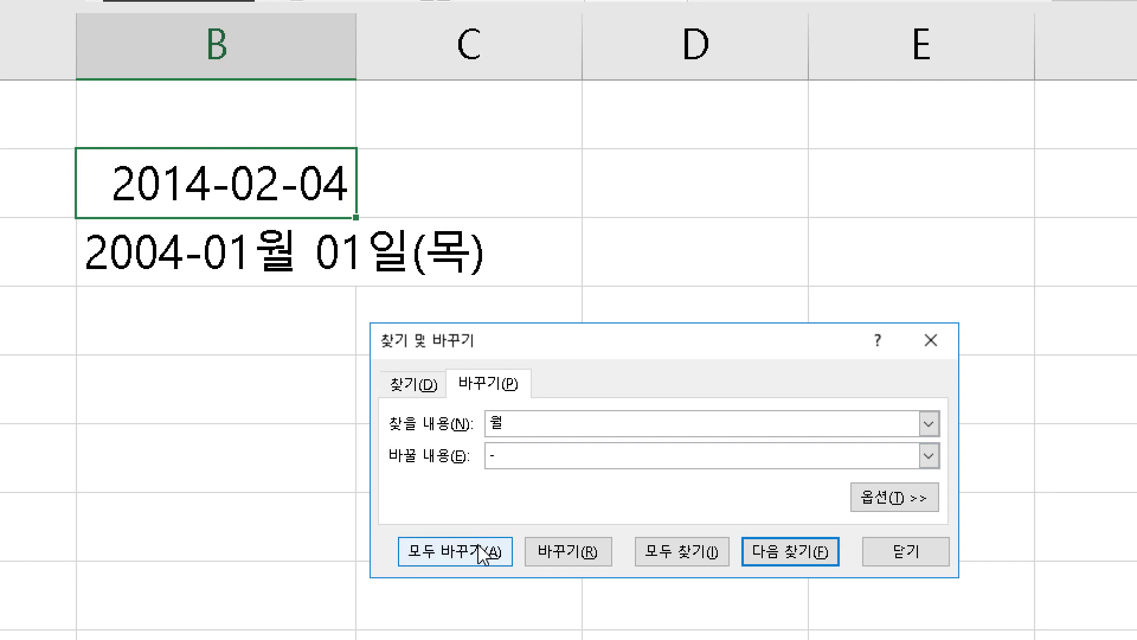
{"action": "left_click", "coordinate": [477, 555]}
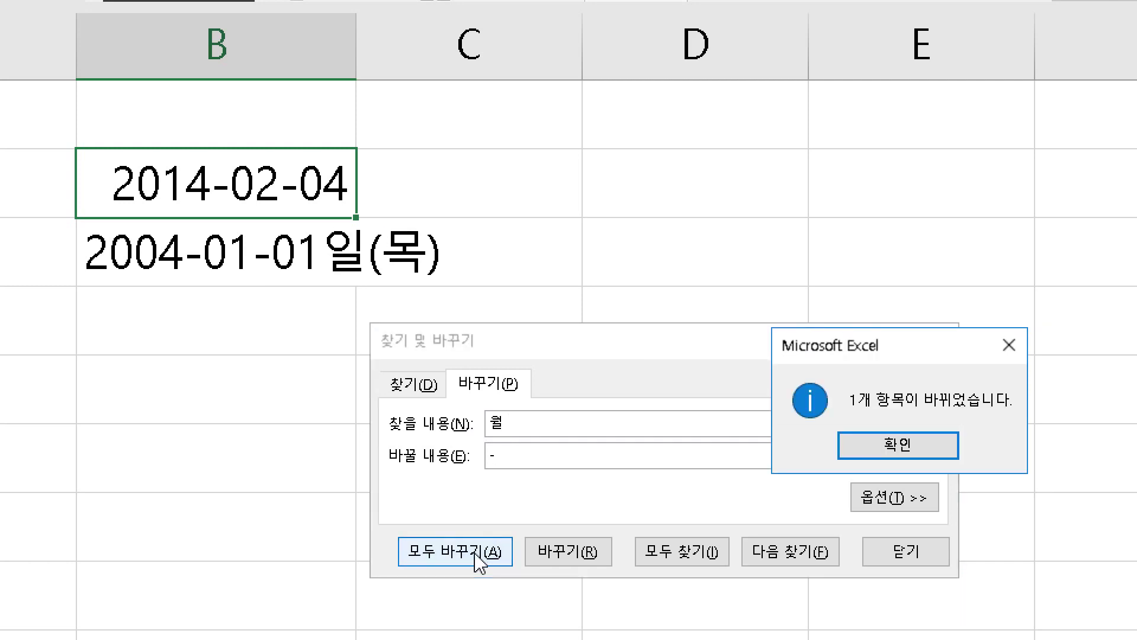
{"action": "left_click", "coordinate": [846, 453]}
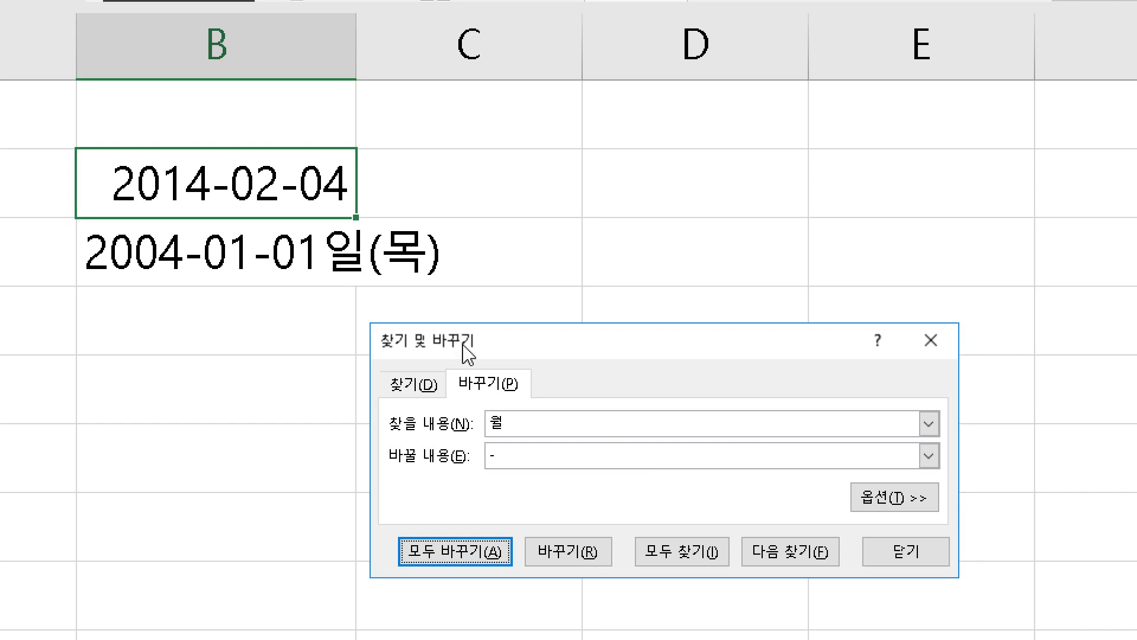
Remove all occurrences of "일(목)" by replacing them with nothing, and close Find and Replace
{"action": "left_click", "coordinate": [522, 455]}
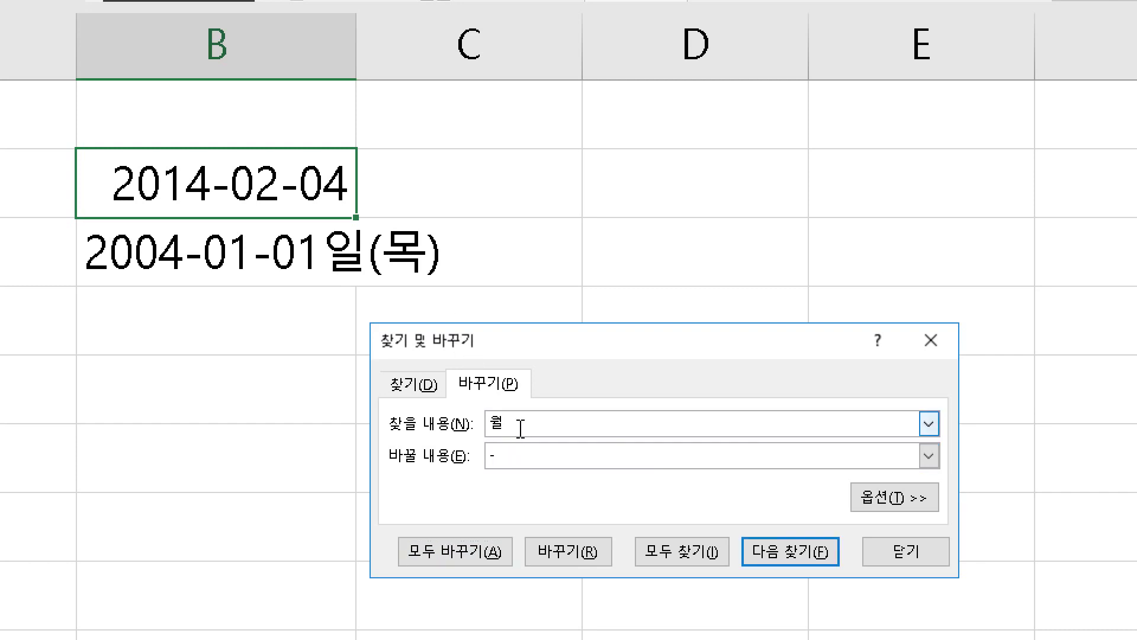
{"action": "left_click_drag", "start_coordinate": [520, 428], "coordinate": [487, 425]}
{"action": "type", "text": "일(목)"}
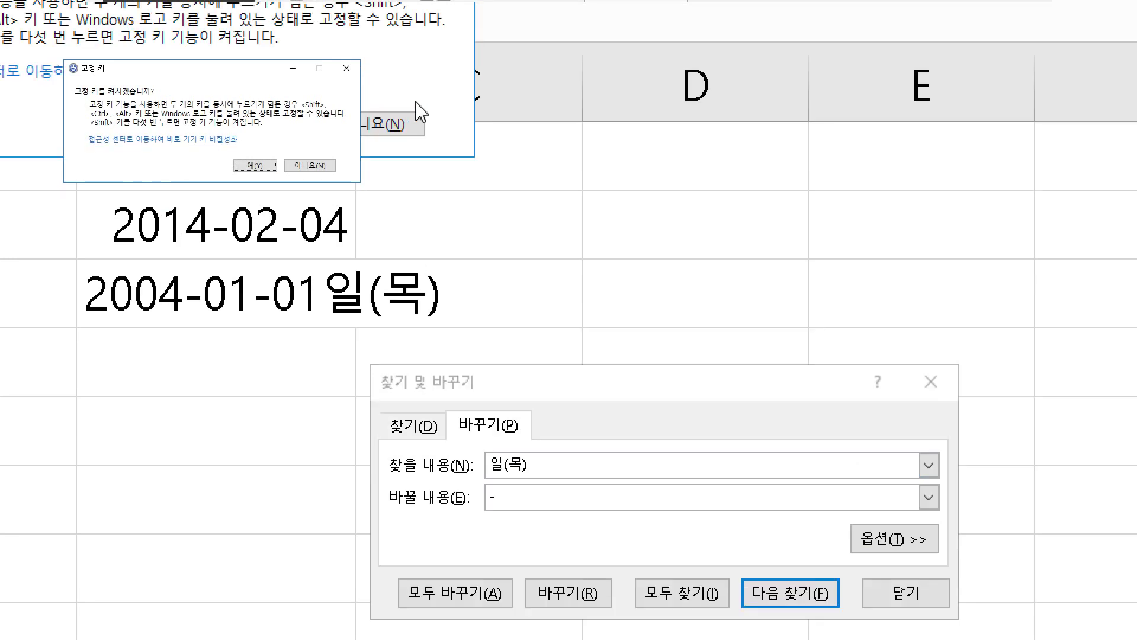
{"action": "left_click", "coordinate": [414, 122]}
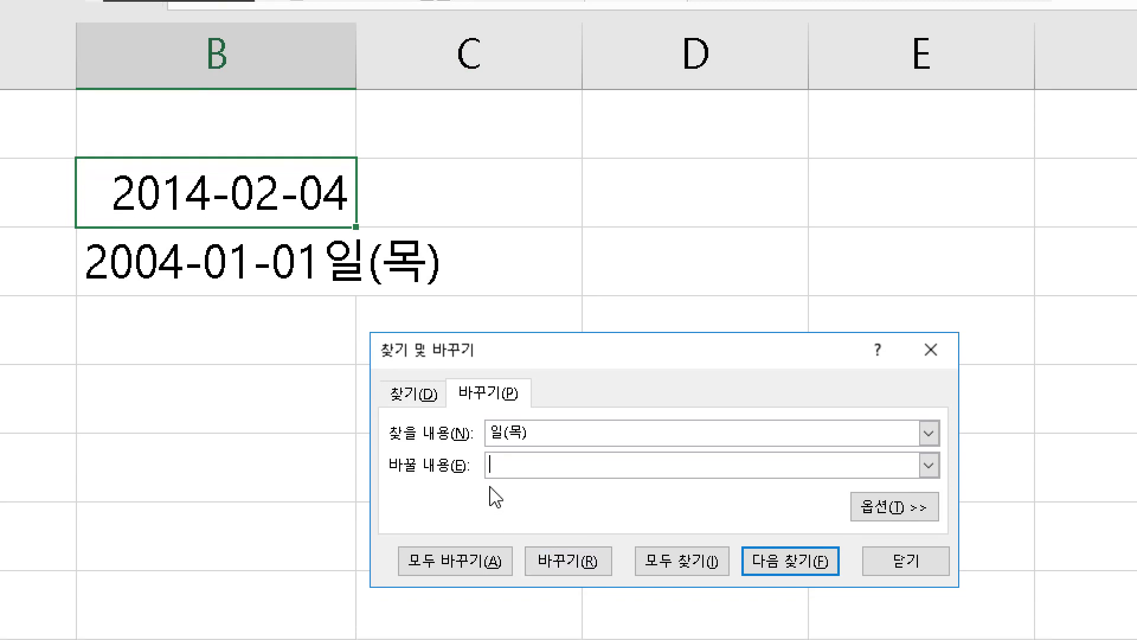
{"action": "left_click", "coordinate": [485, 554]}
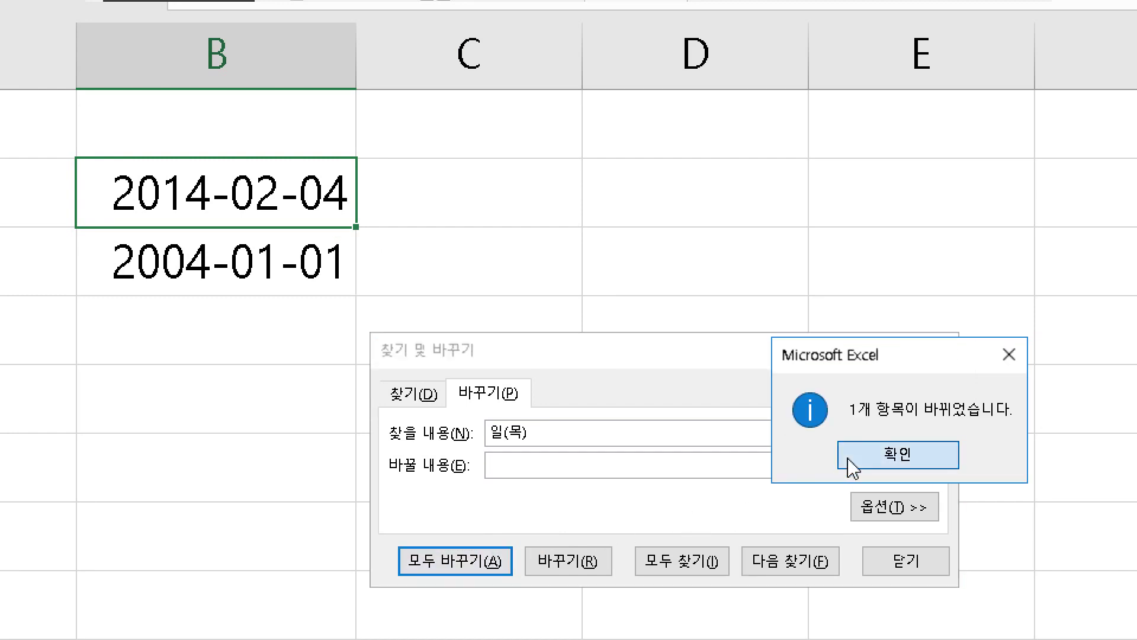
{"action": "left_click", "coordinate": [853, 462]}
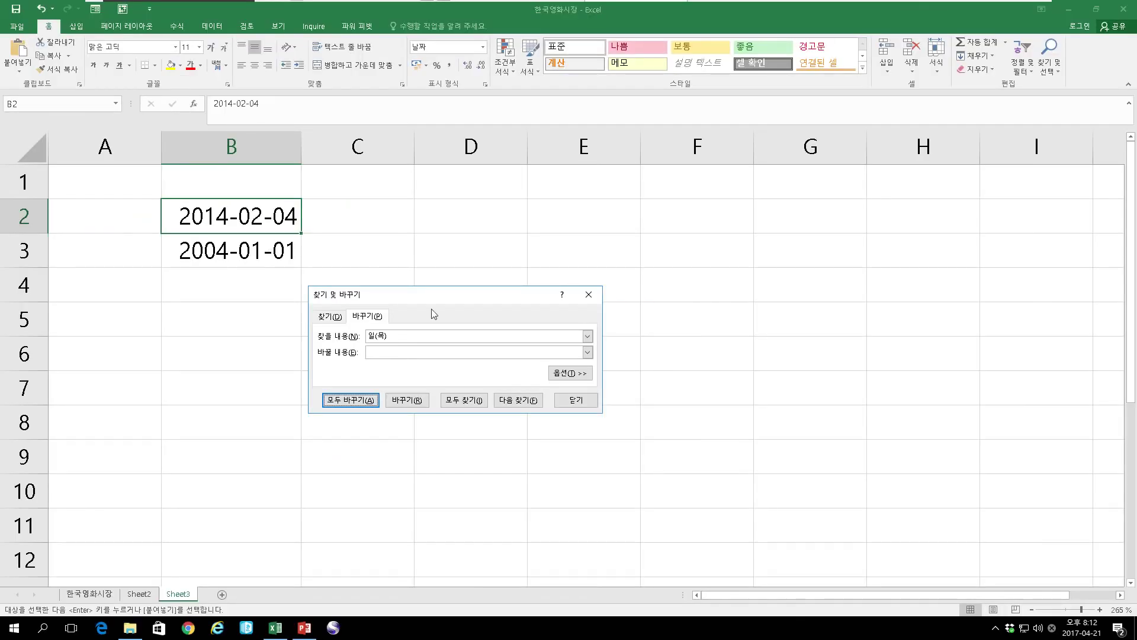
{"action": "left_click", "coordinate": [576, 400]}
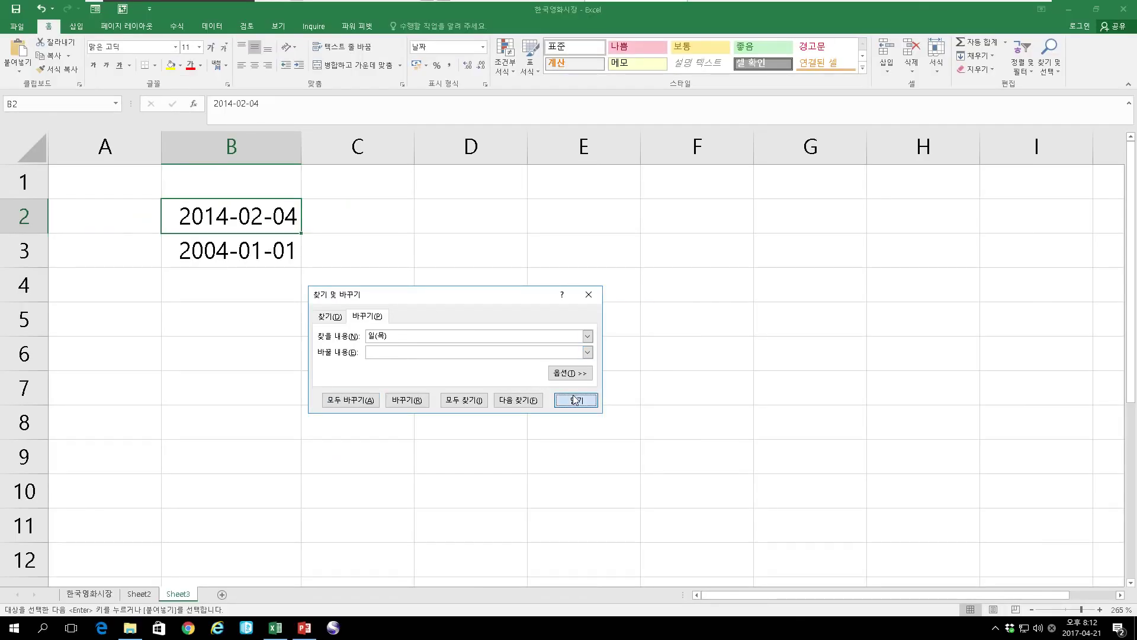
Delete column D with the sample dates from Sheet2
{"action": "left_click", "coordinate": [138, 594]}
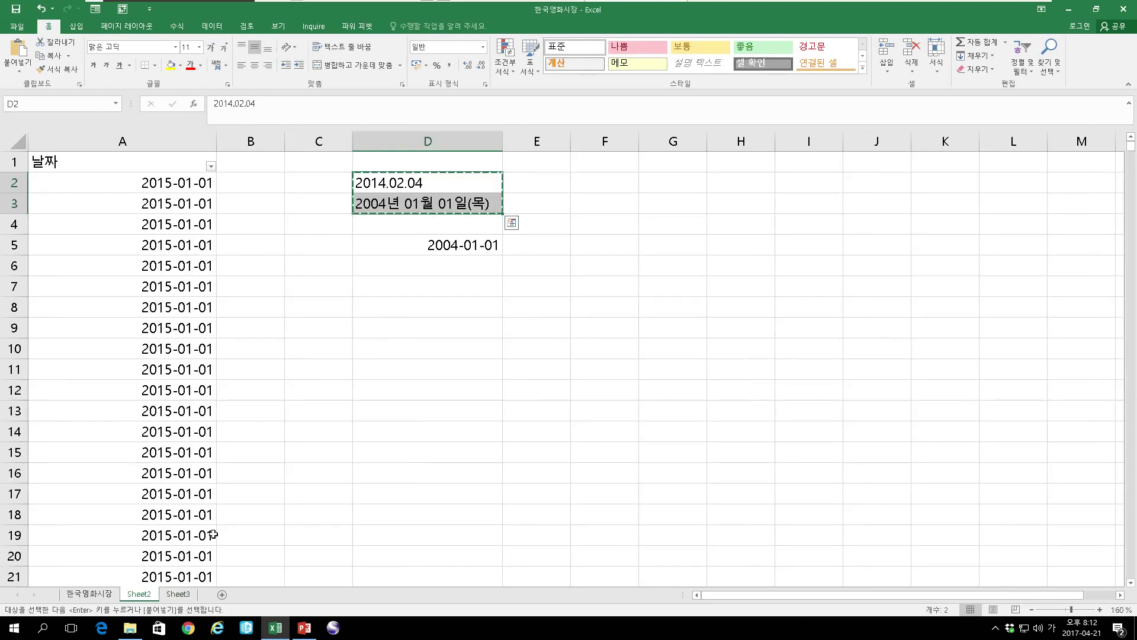
{"action": "left_click", "coordinate": [387, 141]}
{"action": "right_click", "coordinate": [387, 141]}
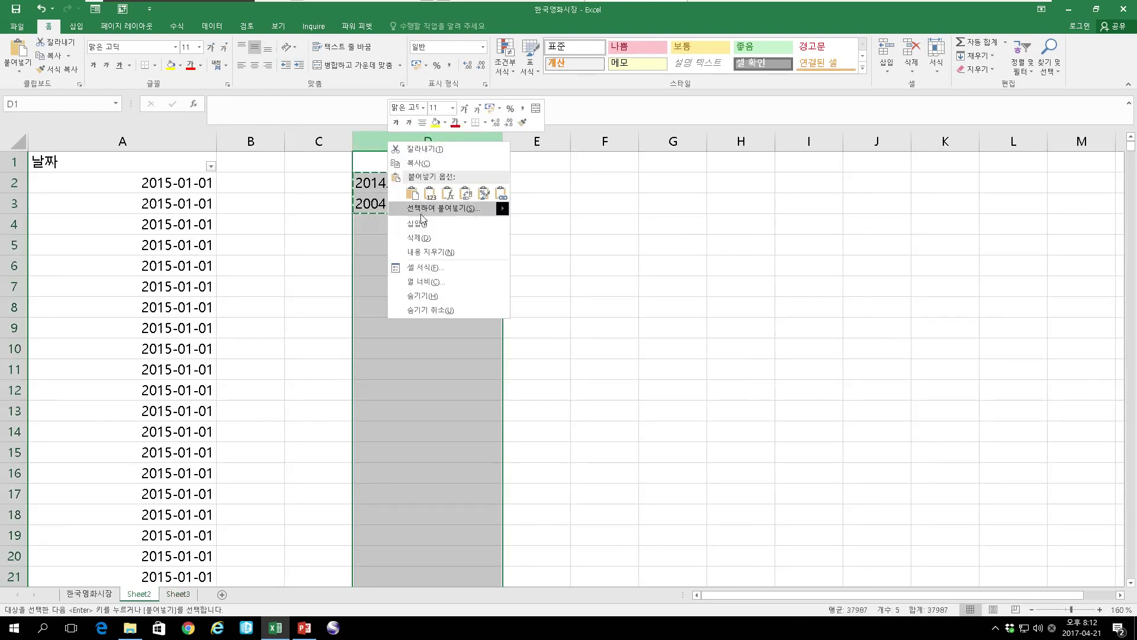
{"action": "left_click", "coordinate": [435, 245]}
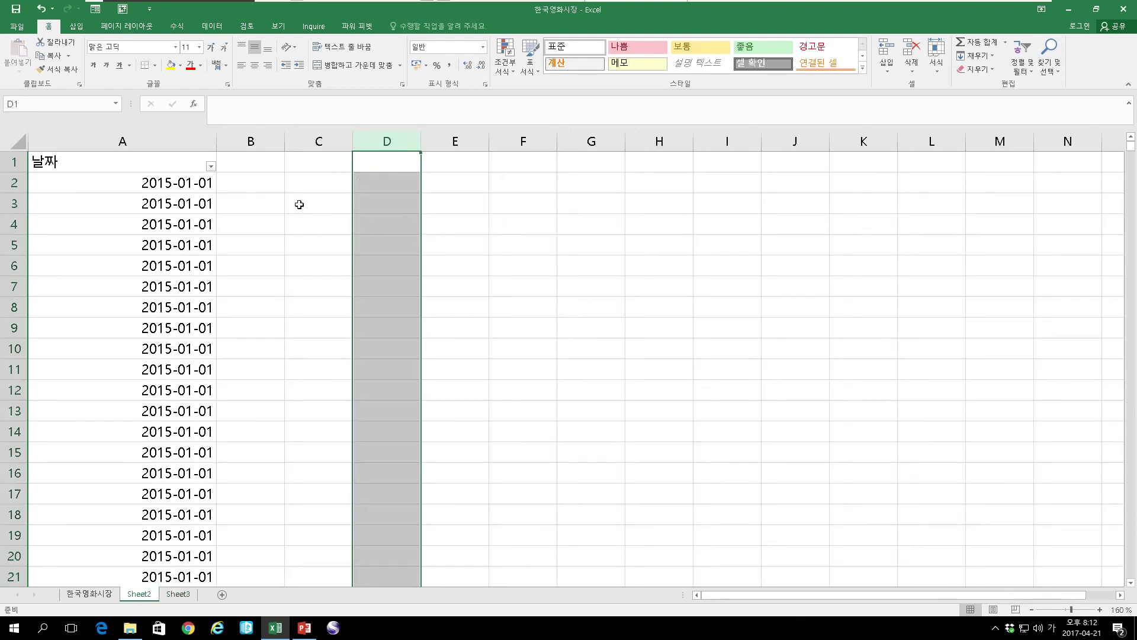
Exclude the year groups 2016, 2015, 2013 and 2012 in the filter of Sheet2's 날짜 column
{"action": "left_click", "coordinate": [211, 167]}
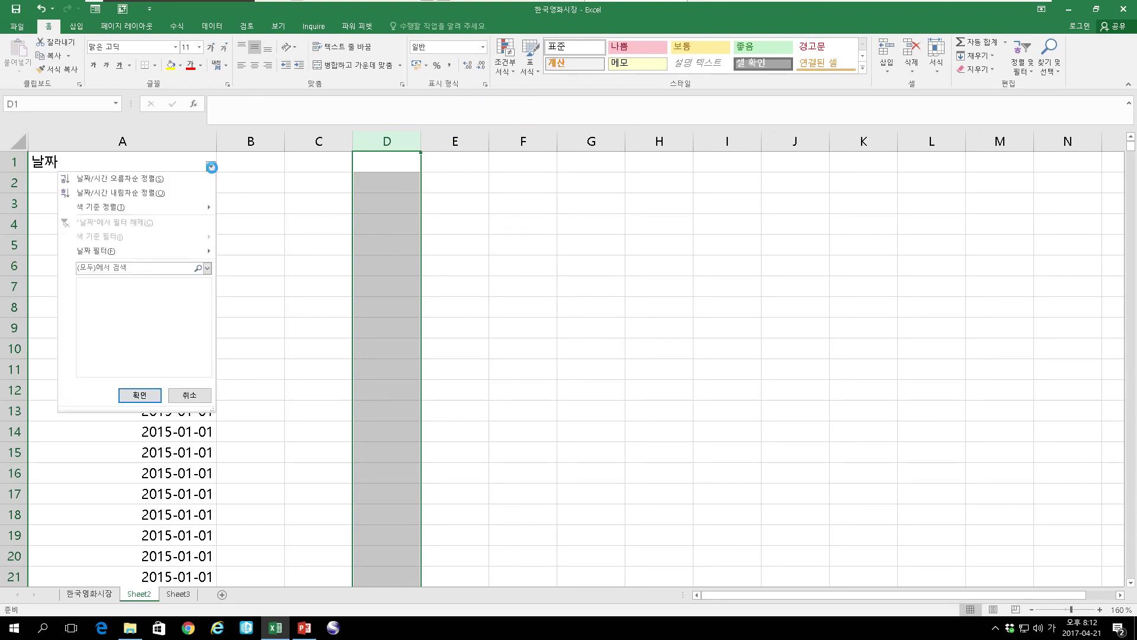
{"action": "left_click", "coordinate": [95, 285]}
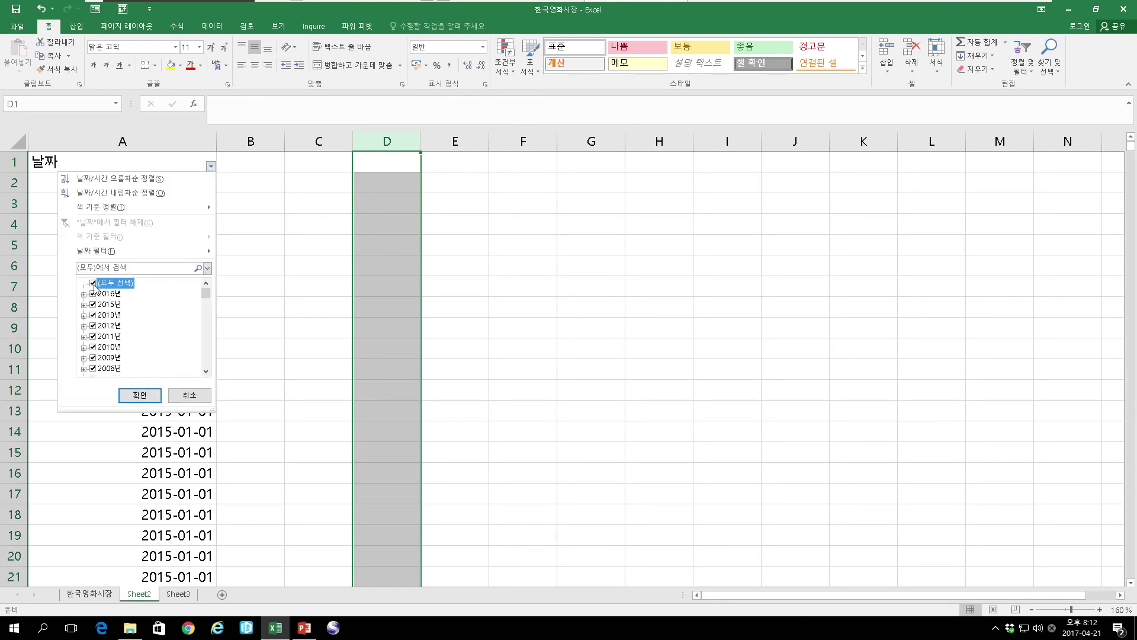
{"action": "left_click", "coordinate": [98, 284]}
{"action": "left_click", "coordinate": [107, 283]}
{"action": "left_click", "coordinate": [93, 293]}
{"action": "left_click", "coordinate": [93, 303]}
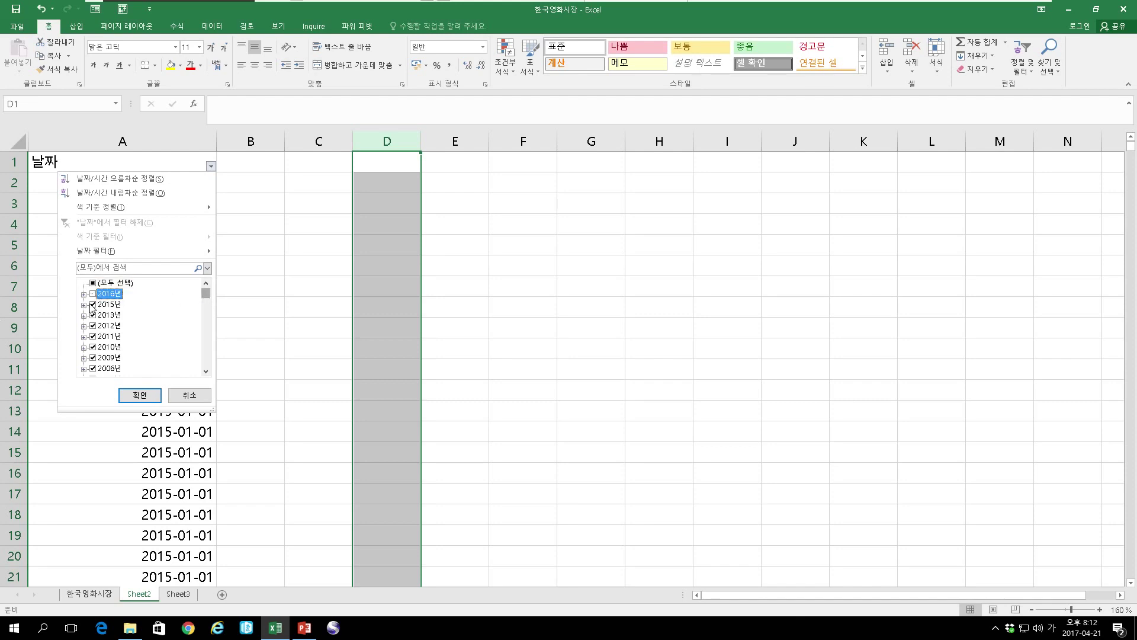
{"action": "left_click", "coordinate": [94, 315]}
{"action": "left_click", "coordinate": [93, 325]}
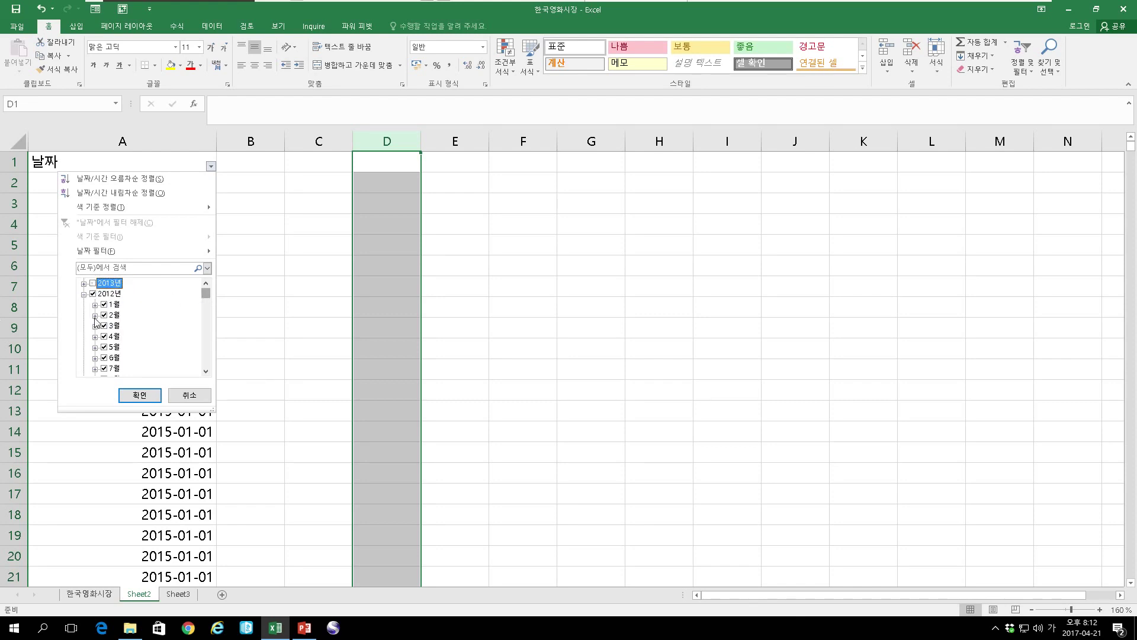
{"action": "left_click", "coordinate": [93, 293]}
{"action": "left_click", "coordinate": [84, 294]}
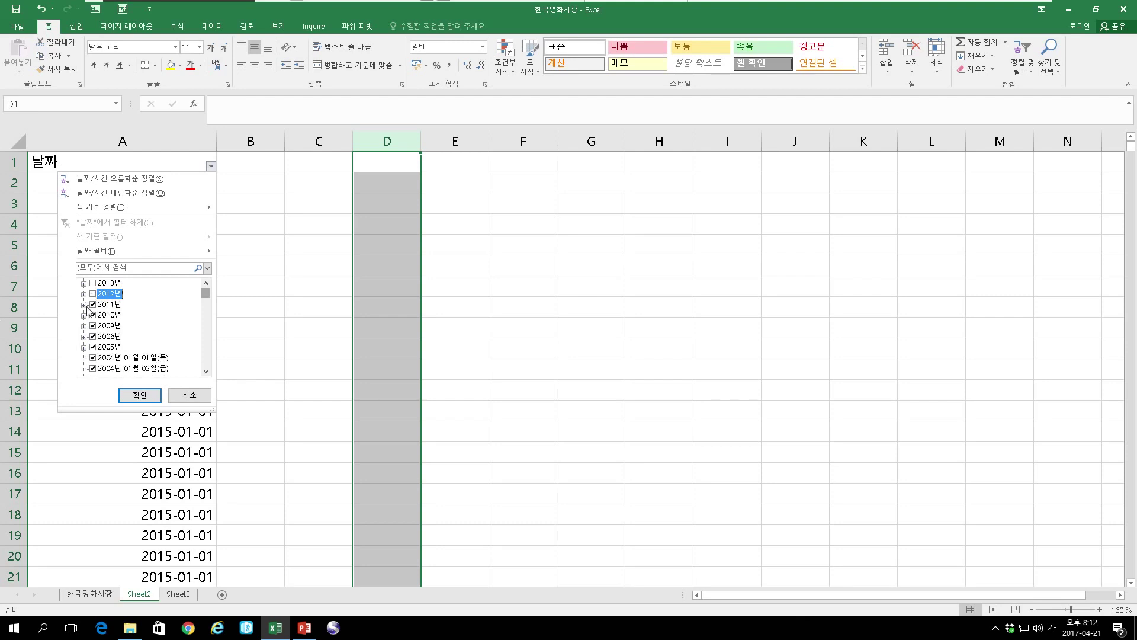
Also exclude the year groups 2011, 2010, 2009, 2006 and 2005, and apply the filter so only text dates remain
{"action": "left_click", "coordinate": [92, 305]}
{"action": "left_click", "coordinate": [92, 316]}
{"action": "left_click", "coordinate": [92, 326]}
{"action": "left_click", "coordinate": [92, 337]}
{"action": "left_click", "coordinate": [92, 348]}
{"action": "left_click_drag", "start_coordinate": [210, 300], "coordinate": [195, 373]}
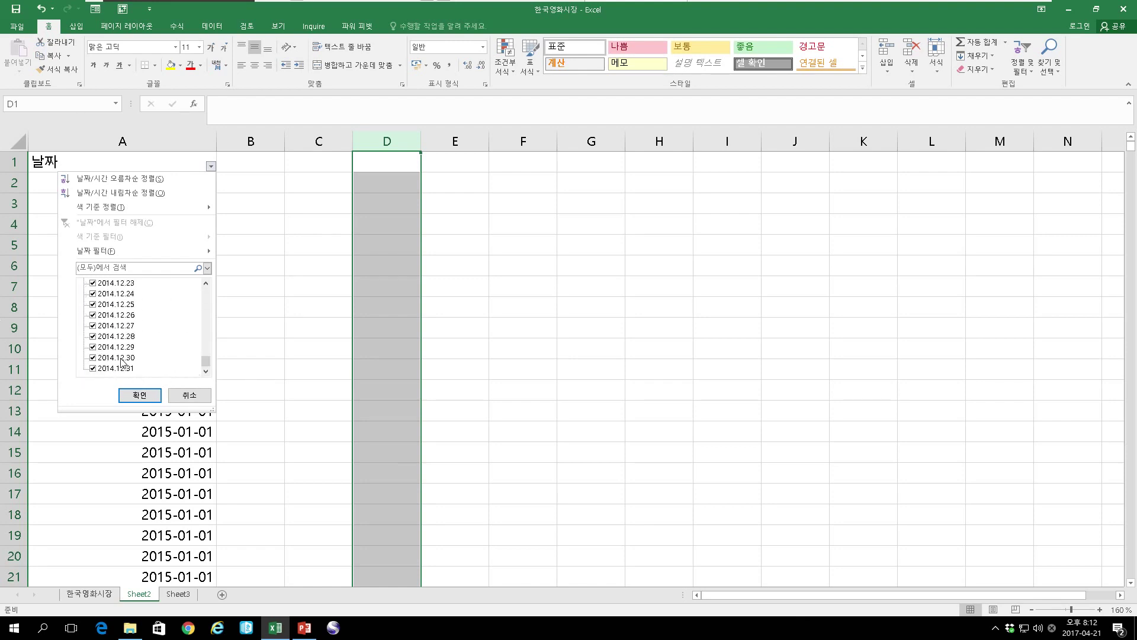
{"action": "left_click", "coordinate": [142, 394]}
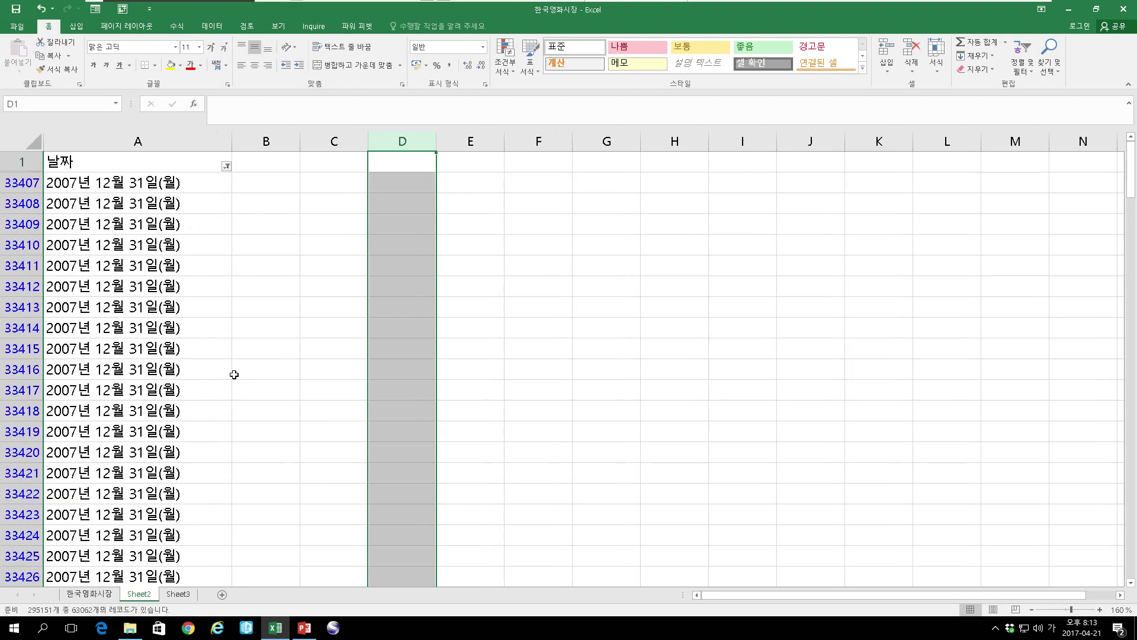
Examine the filtered rows of column A from end to end for the different text date formats they use
{"action": "left_click", "coordinate": [213, 268]}
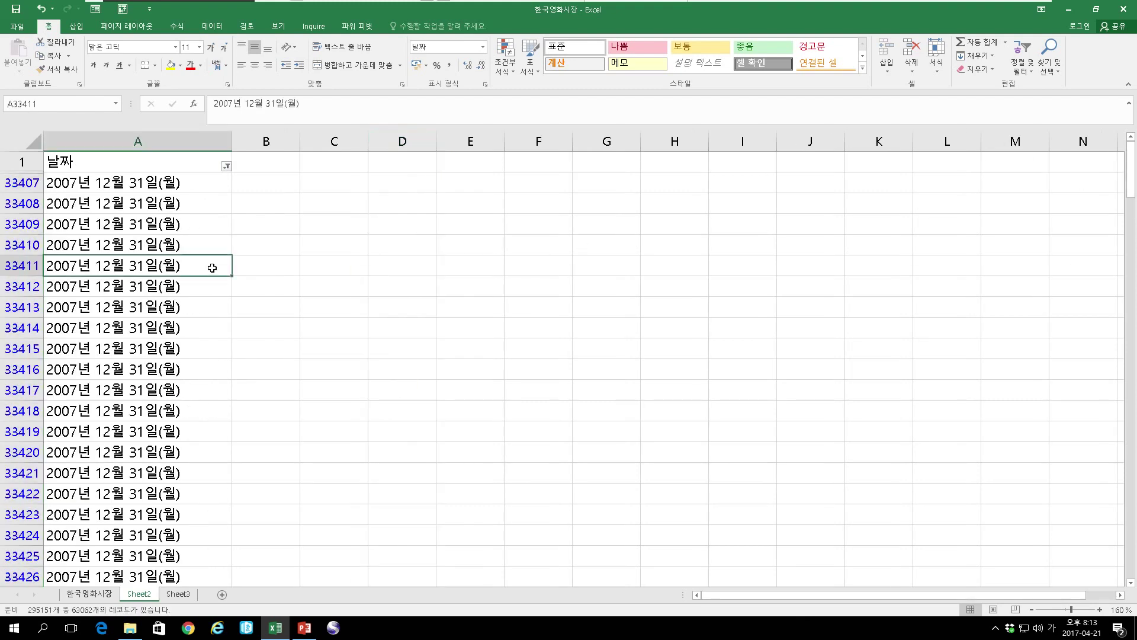
{"action": "key", "text": "ctrl+Down"}
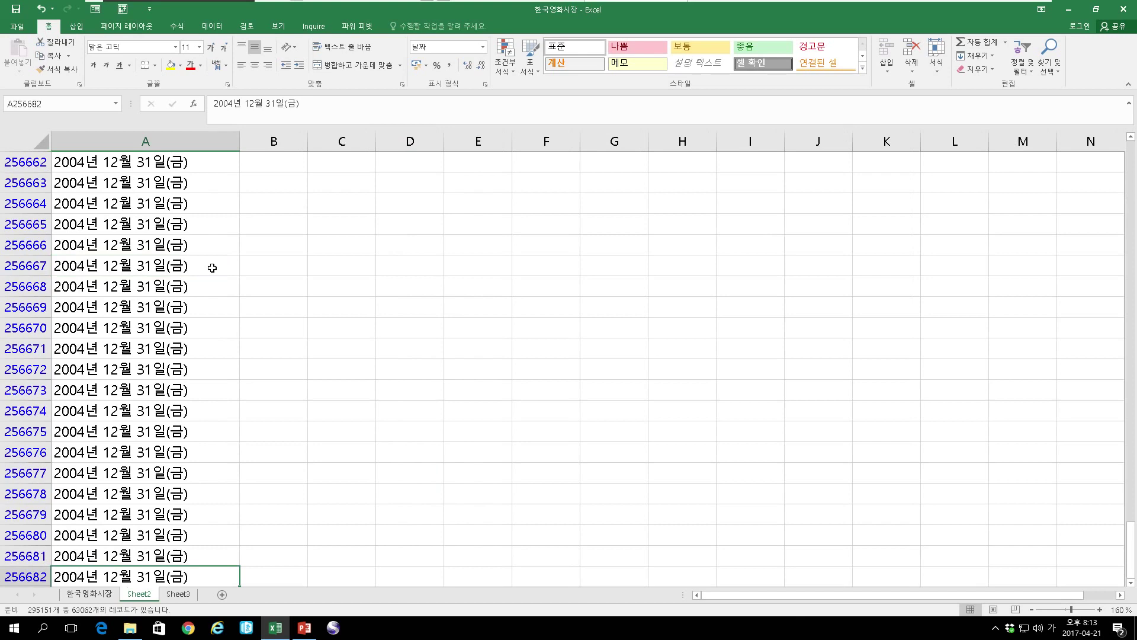
{"action": "key", "text": "ctrl+Down"}
{"action": "key", "text": "ctrl+Up"}
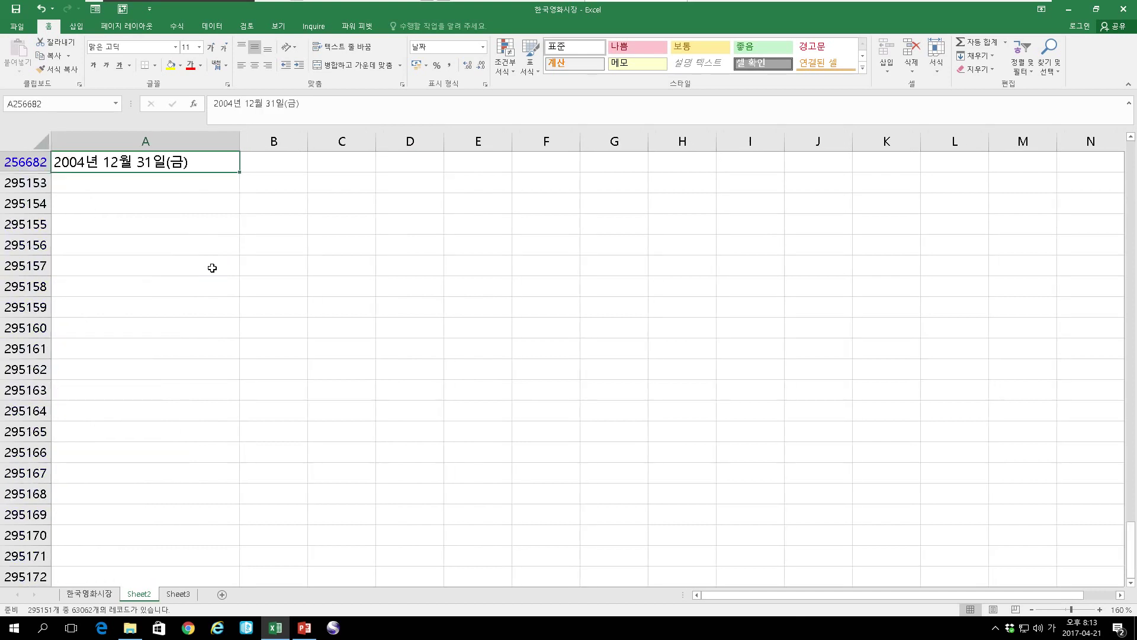
{"action": "scroll", "coordinate": [267, 488], "scroll_direction": "up", "scroll_amount": 20}
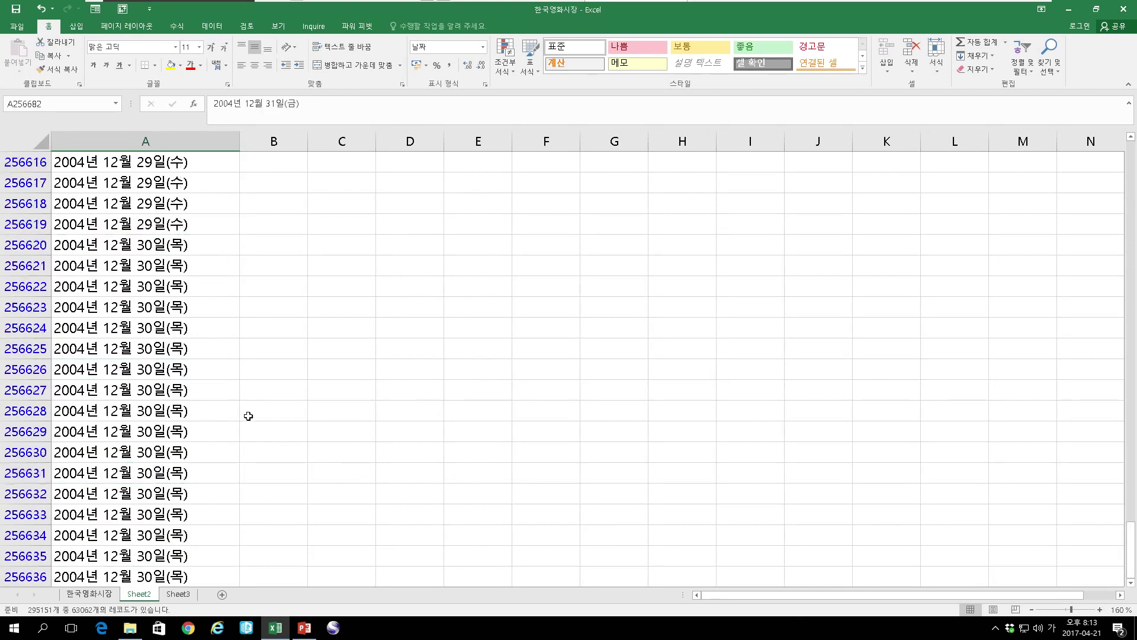
{"action": "scroll", "coordinate": [248, 416], "scroll_direction": "up", "scroll_amount": 9}
{"action": "left_click_drag", "start_coordinate": [1131, 548], "coordinate": [1135, 415]}
{"action": "left_click", "coordinate": [154, 299]}
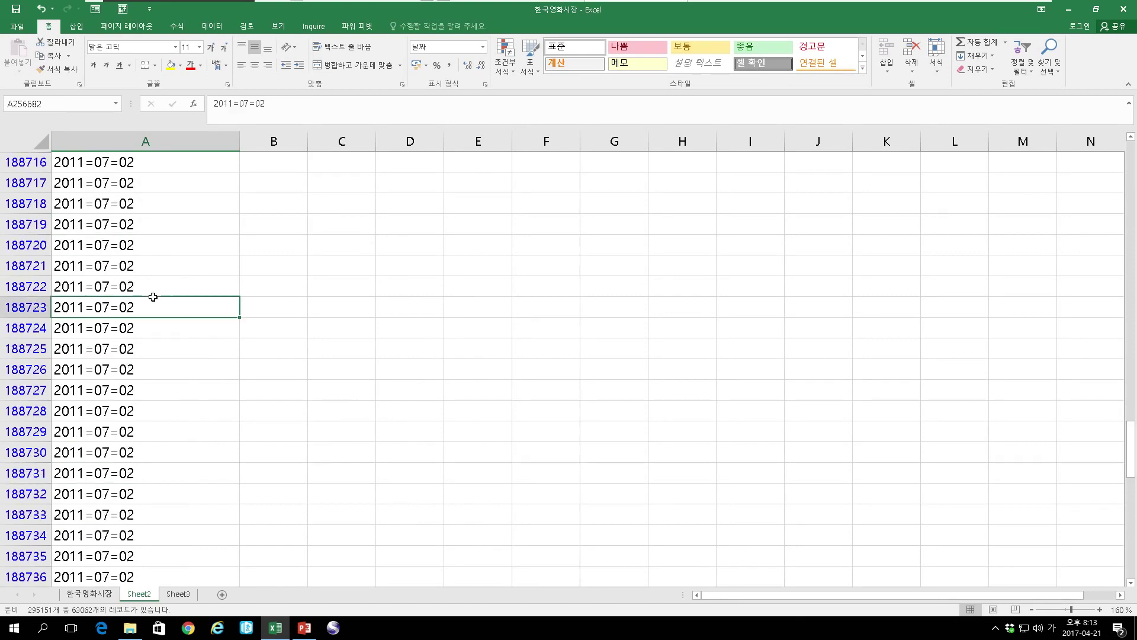
{"action": "scroll", "coordinate": [155, 296], "scroll_direction": "up", "scroll_amount": 5}
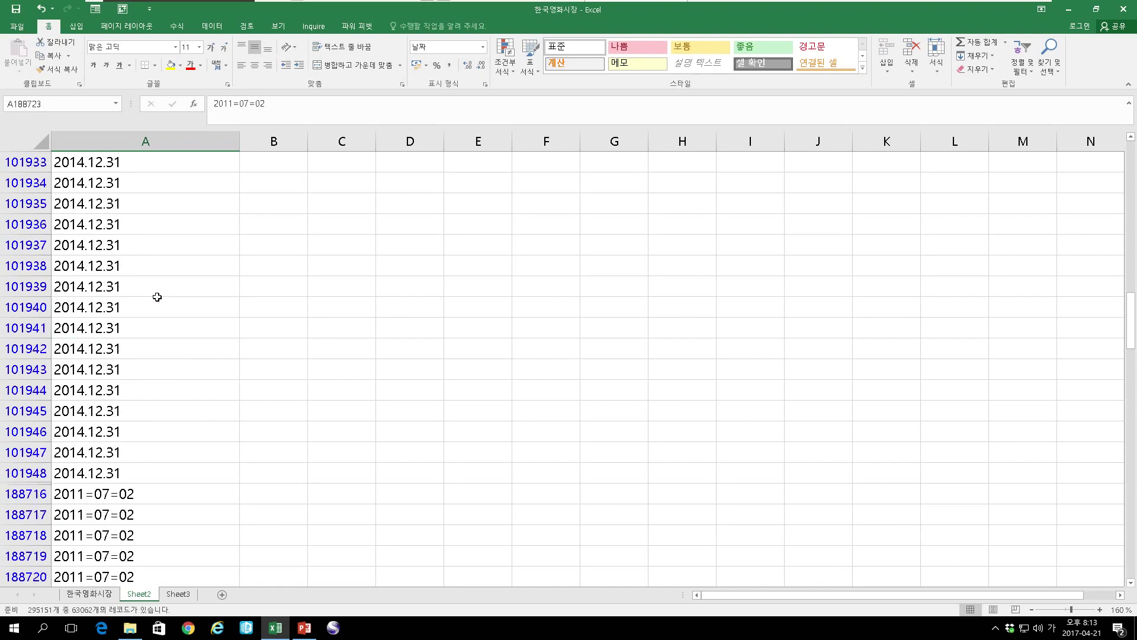
{"action": "scroll", "coordinate": [157, 303], "scroll_direction": "down", "scroll_amount": 2}
{"action": "left_click_drag", "start_coordinate": [142, 354], "coordinate": [145, 381]}
{"action": "left_click", "coordinate": [156, 406]}
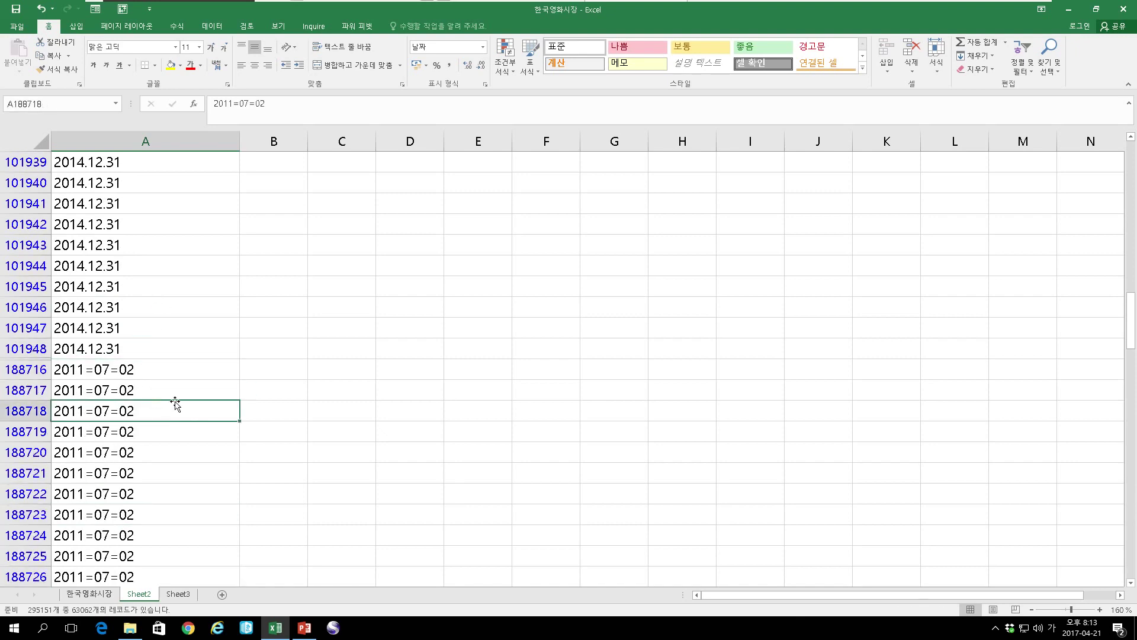
Replace all occurrences of "." with "-" in the dates on Sheet2
{"action": "left_click", "coordinate": [1049, 76]}
{"action": "left_click", "coordinate": [1049, 98]}
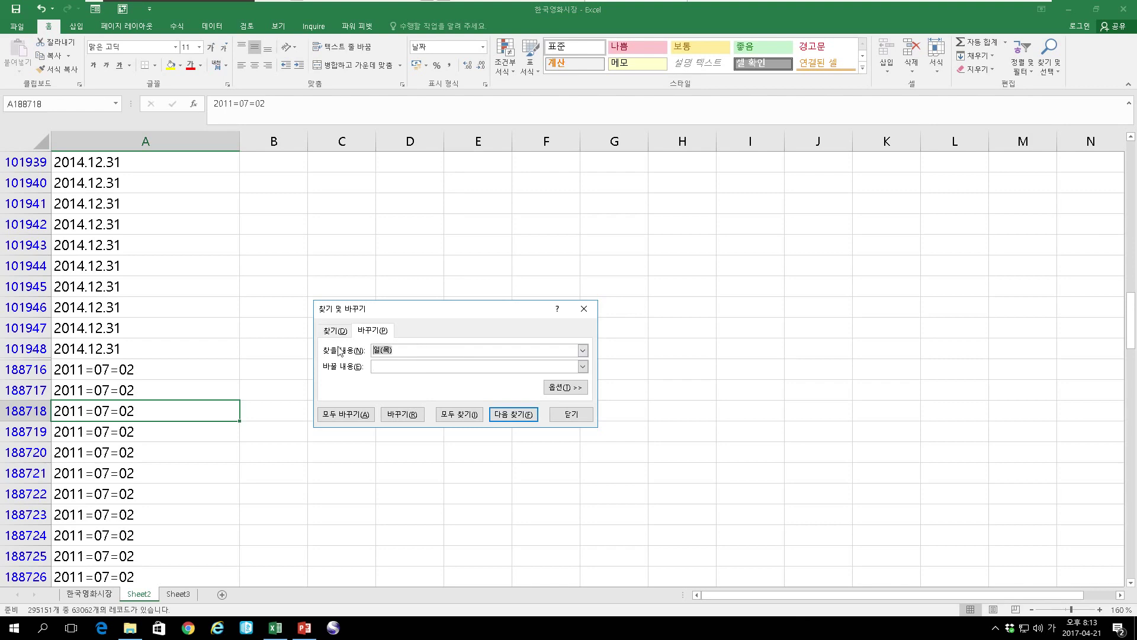
{"action": "key", "text": "BackSpace"}
{"action": "left_click", "coordinate": [380, 366]}
{"action": "left_click", "coordinate": [346, 413]}
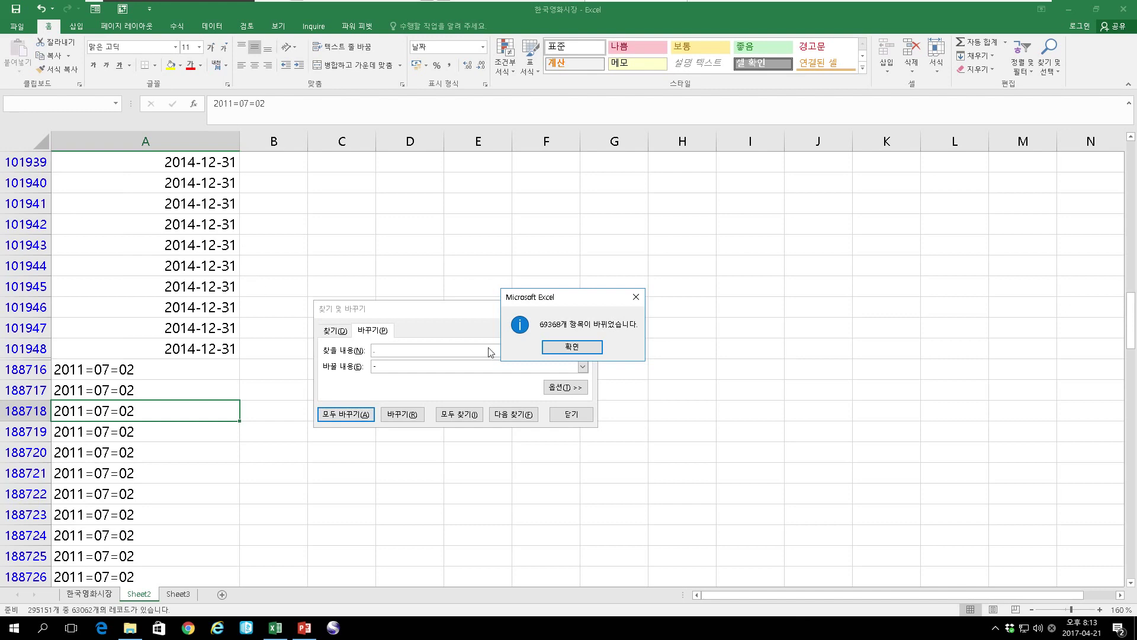
{"action": "left_click", "coordinate": [554, 349]}
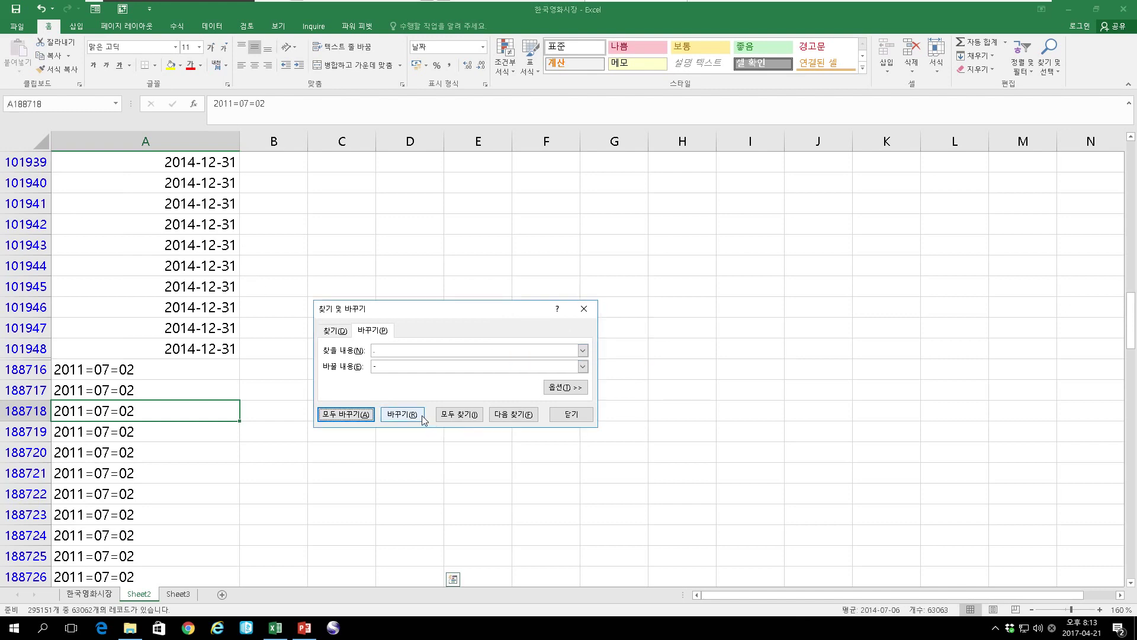
Replace all occurrences of "=" with "-" in Sheet2's dates and close Find and Replace
{"action": "left_click_drag", "start_coordinate": [398, 355], "coordinate": [206, 393]}
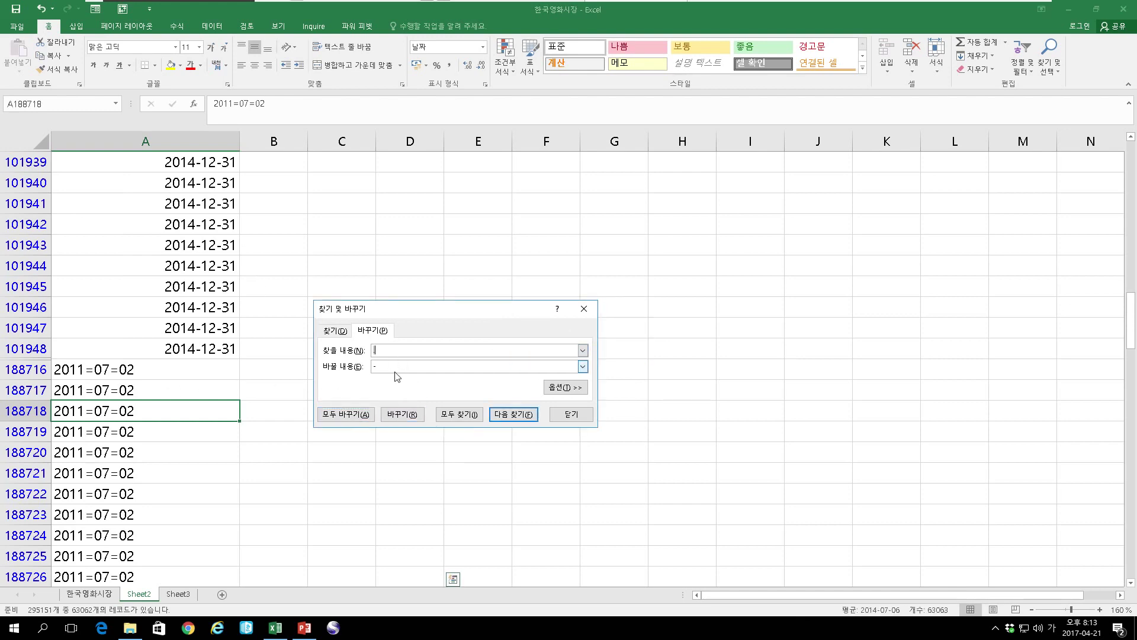
{"action": "key", "text": "ctrl+4"}
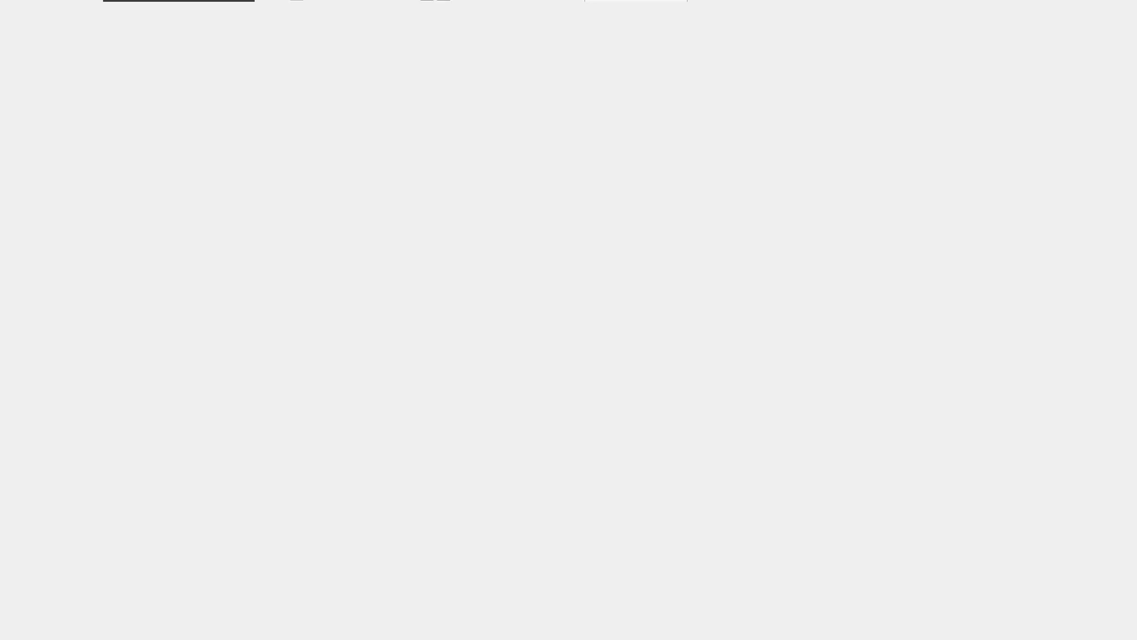
{"action": "key", "text": "ctrl+q"}
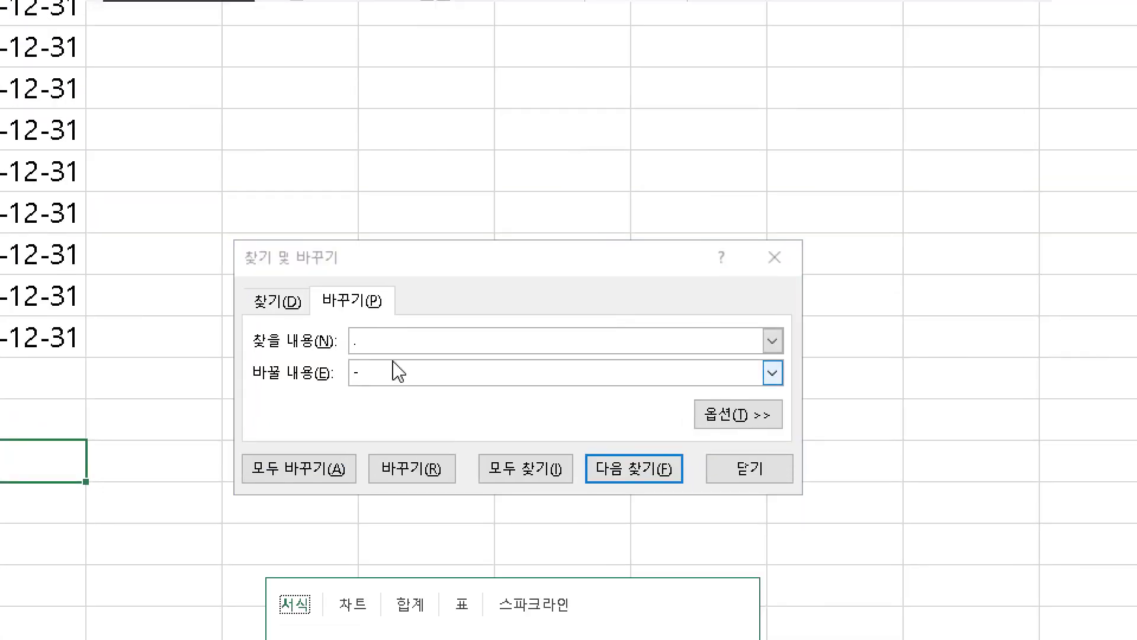
{"action": "left_click", "coordinate": [382, 339]}
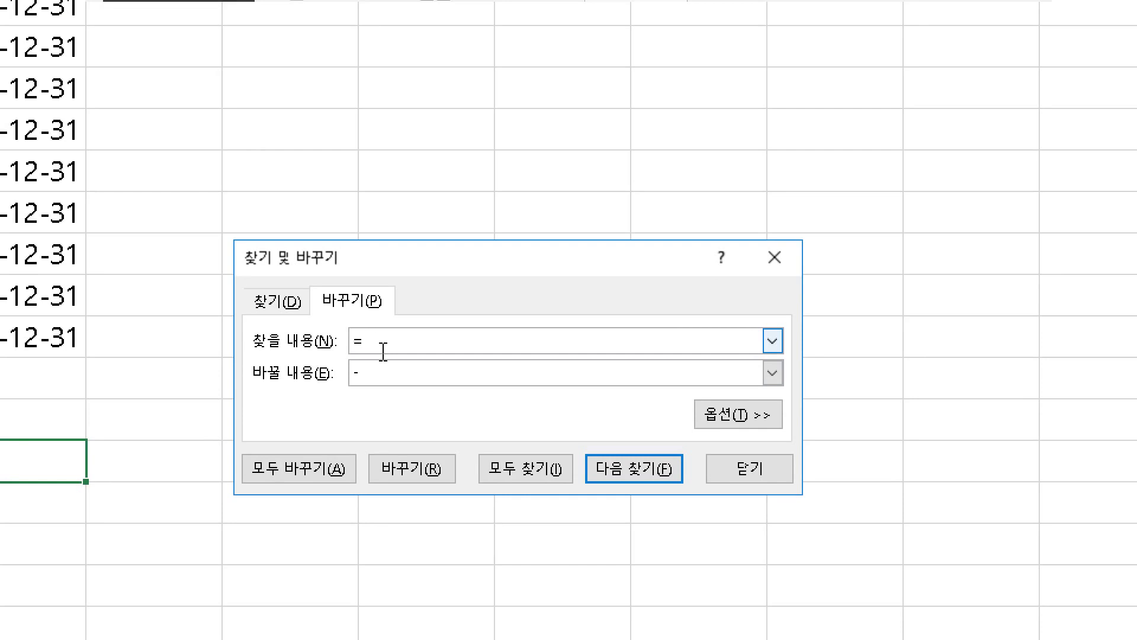
{"action": "left_click", "coordinate": [379, 373]}
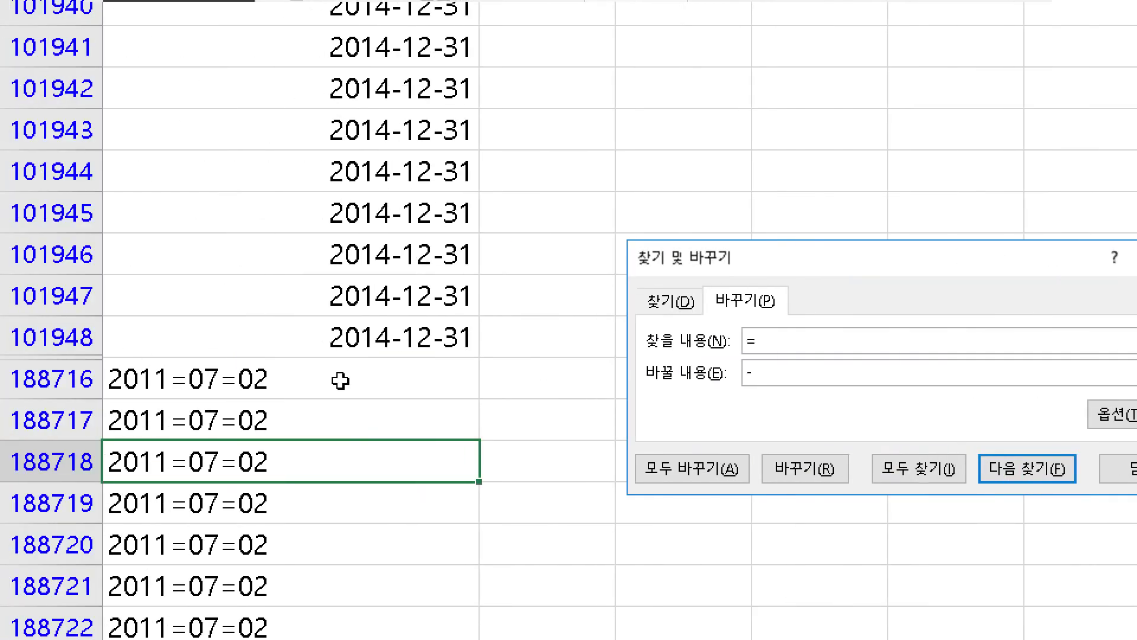
{"action": "left_click", "coordinate": [341, 471]}
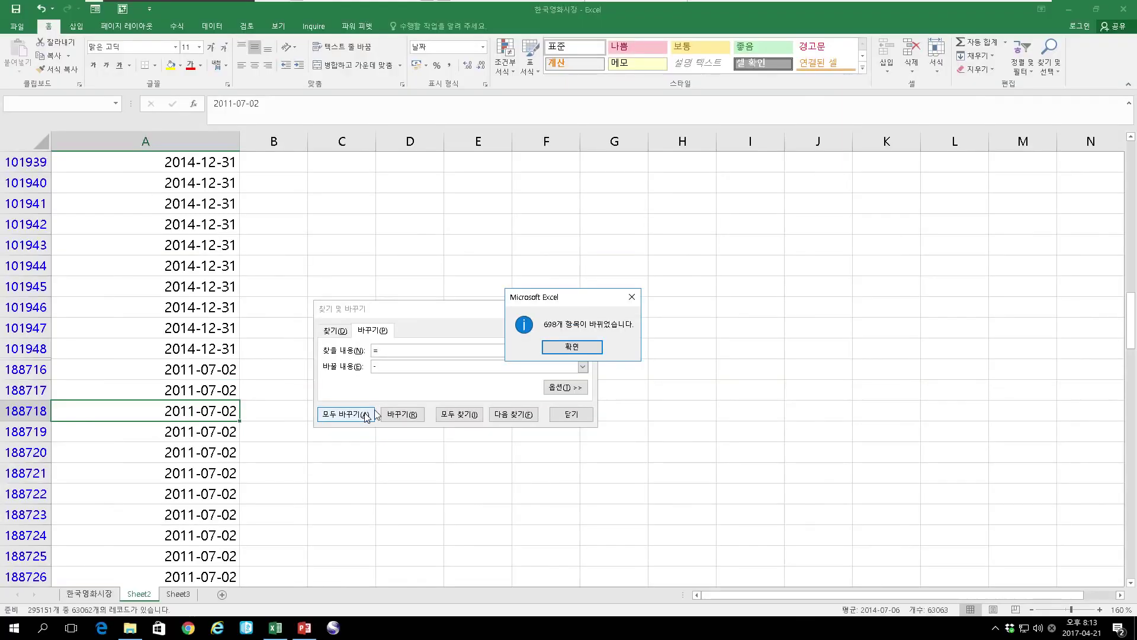
{"action": "left_click", "coordinate": [557, 350]}
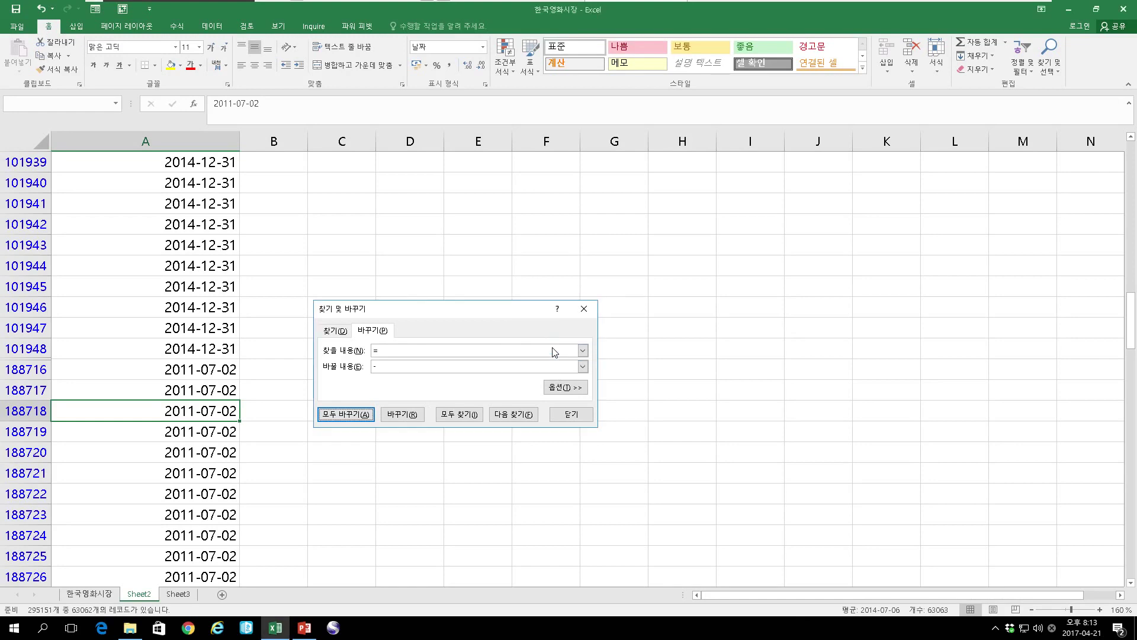
{"action": "left_click", "coordinate": [584, 310]}
Examine the 날짜 column's filter list from end to end for the date entries still stored as text
{"action": "left_click", "coordinate": [188, 279]}
{"action": "key", "text": "ctrl+Home"}
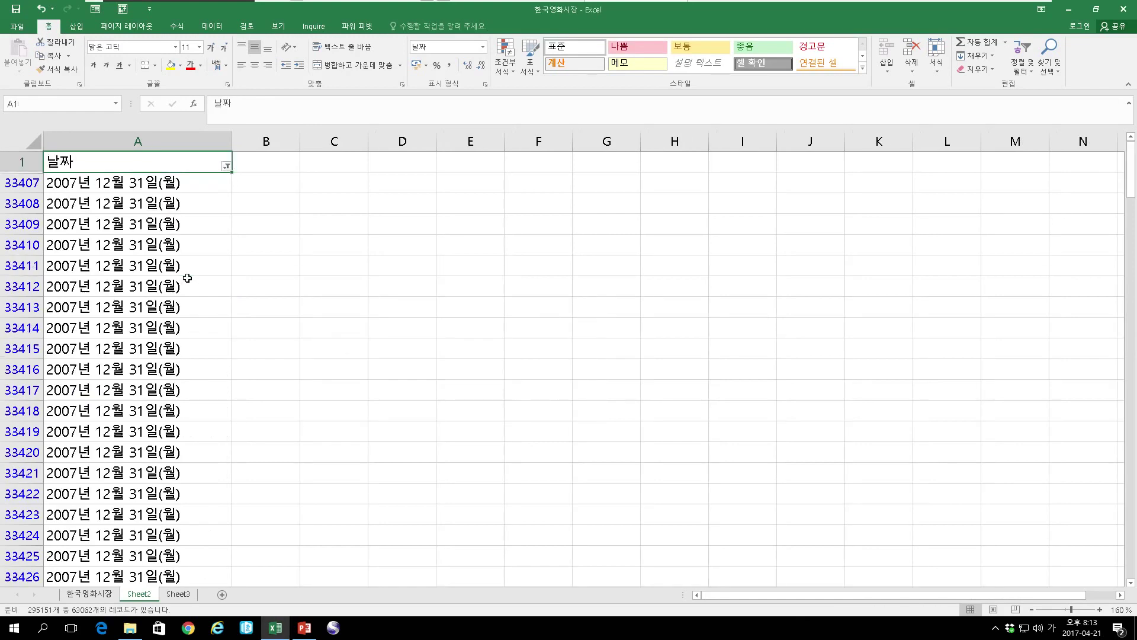
{"action": "left_click", "coordinate": [227, 166]}
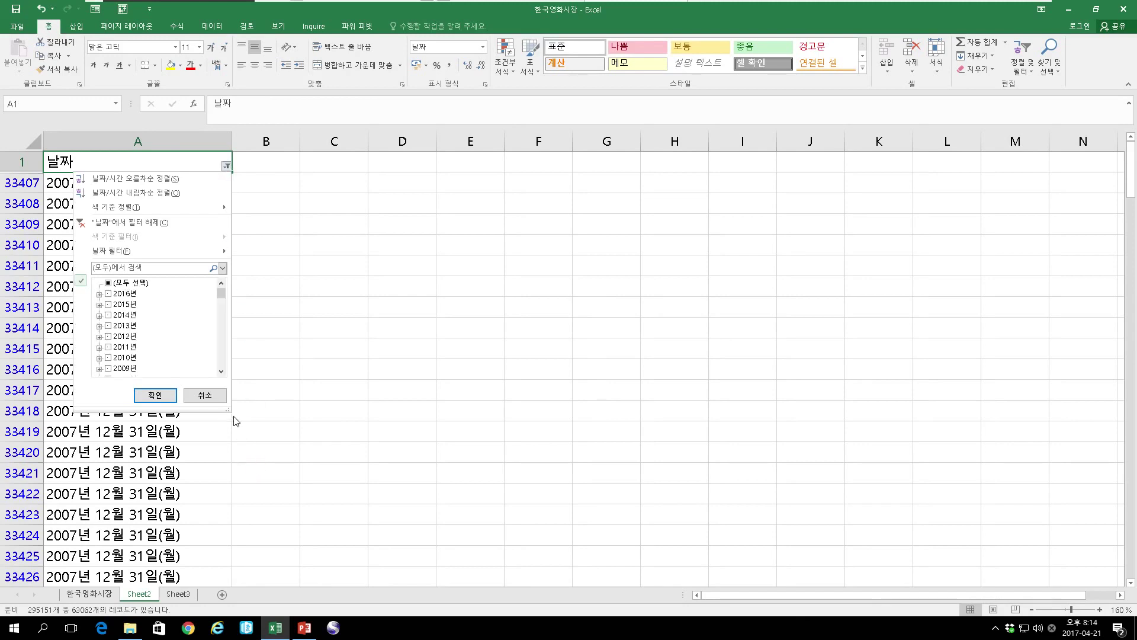
{"action": "left_click_drag", "start_coordinate": [229, 410], "coordinate": [333, 597]}
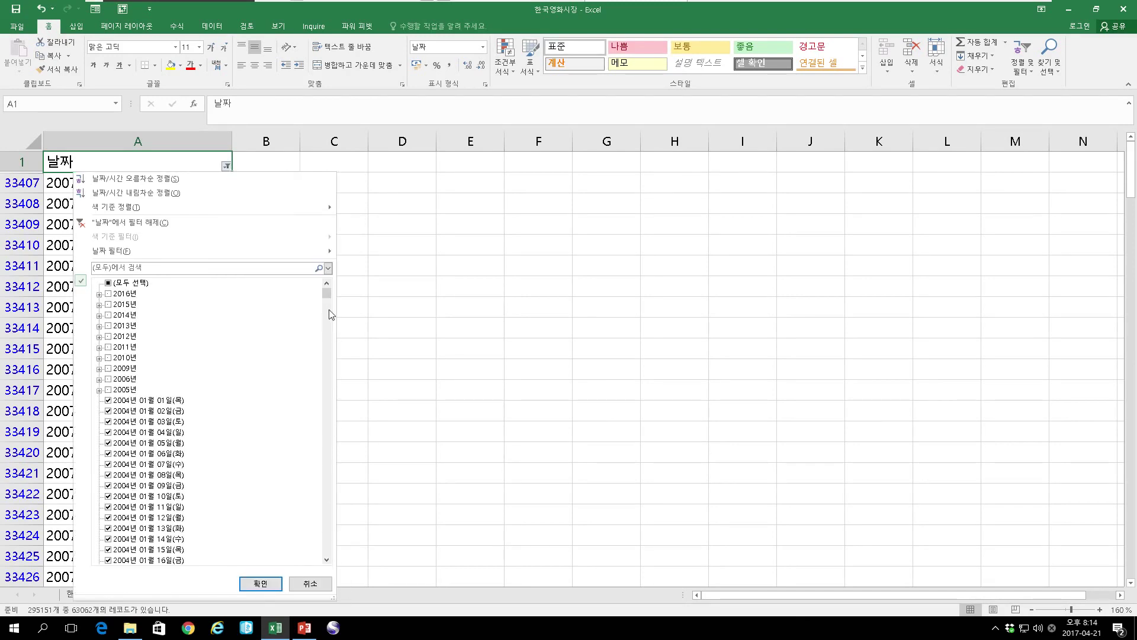
{"action": "left_click_drag", "start_coordinate": [327, 296], "coordinate": [309, 567]}
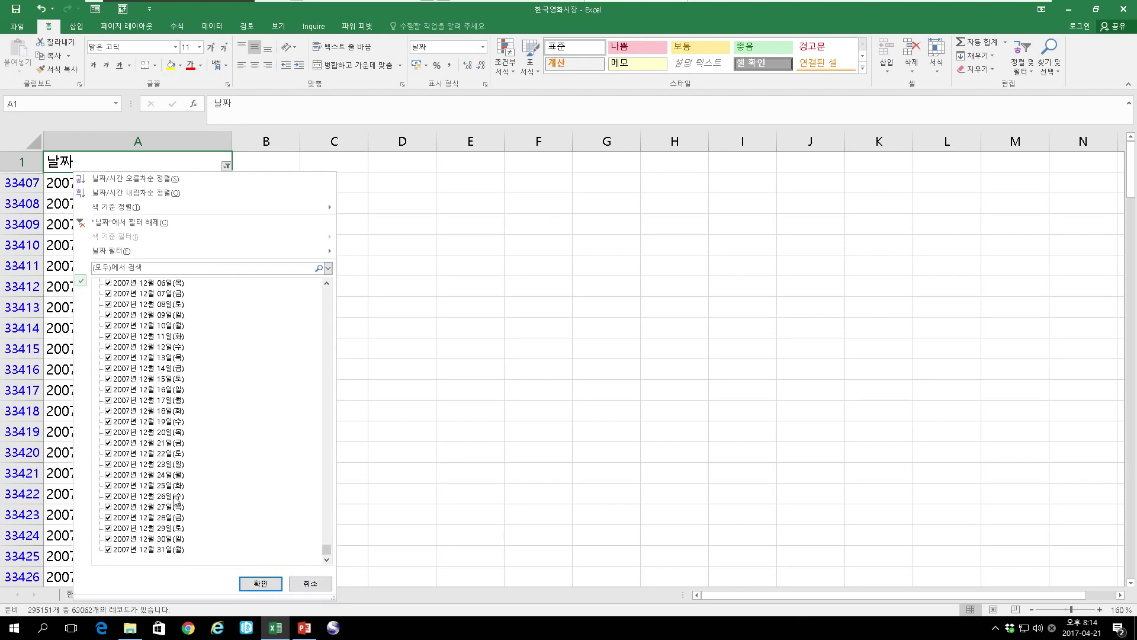
{"action": "left_click", "coordinate": [305, 582]}
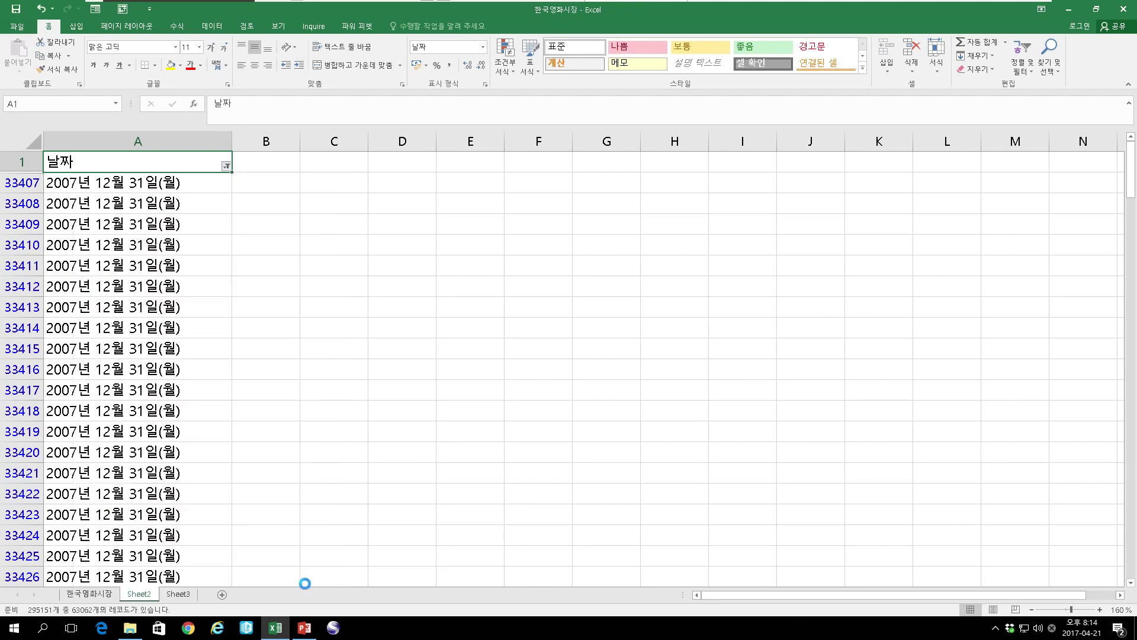
Reset the 날짜 filter to select all entries so every row of Sheet2 is shown
{"action": "left_click", "coordinate": [227, 168]}
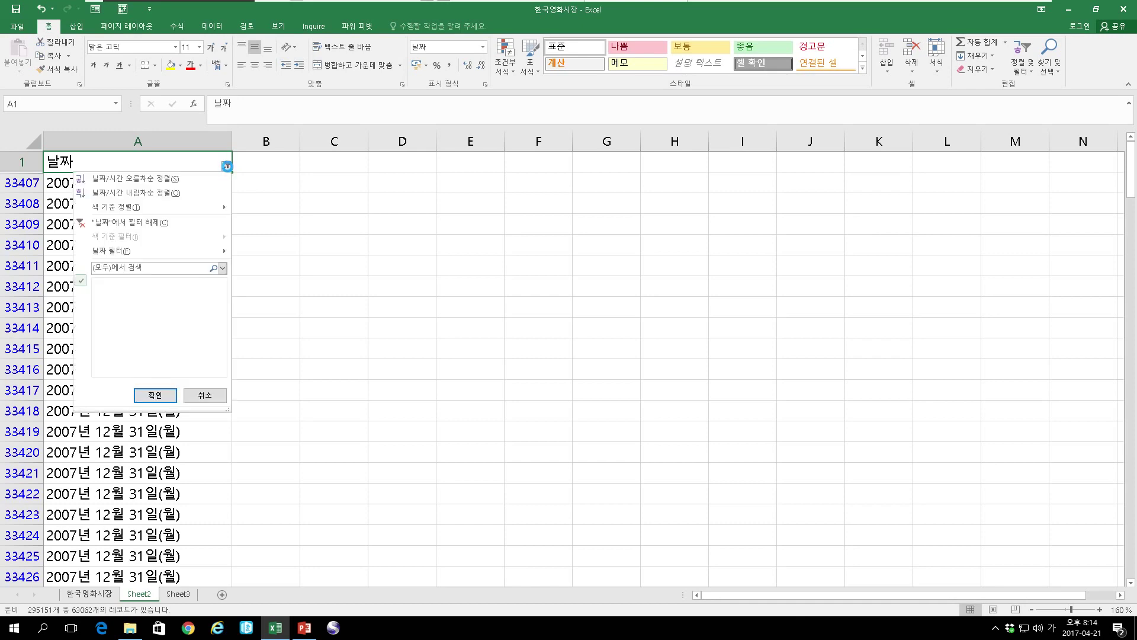
{"action": "left_click", "coordinate": [110, 284]}
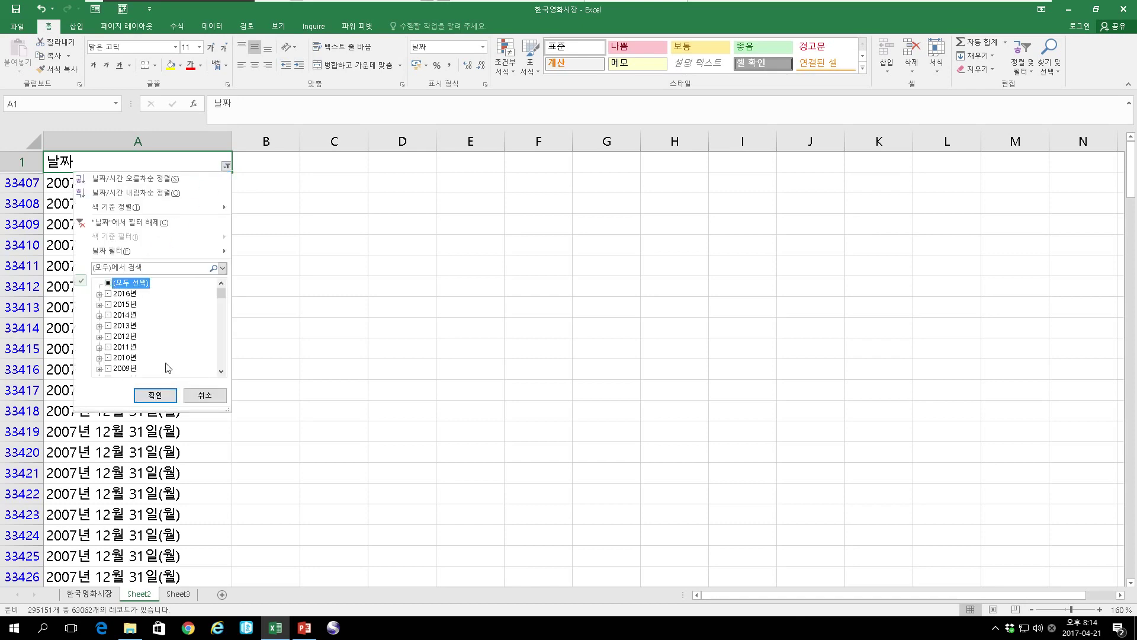
{"action": "left_click", "coordinate": [156, 396]}
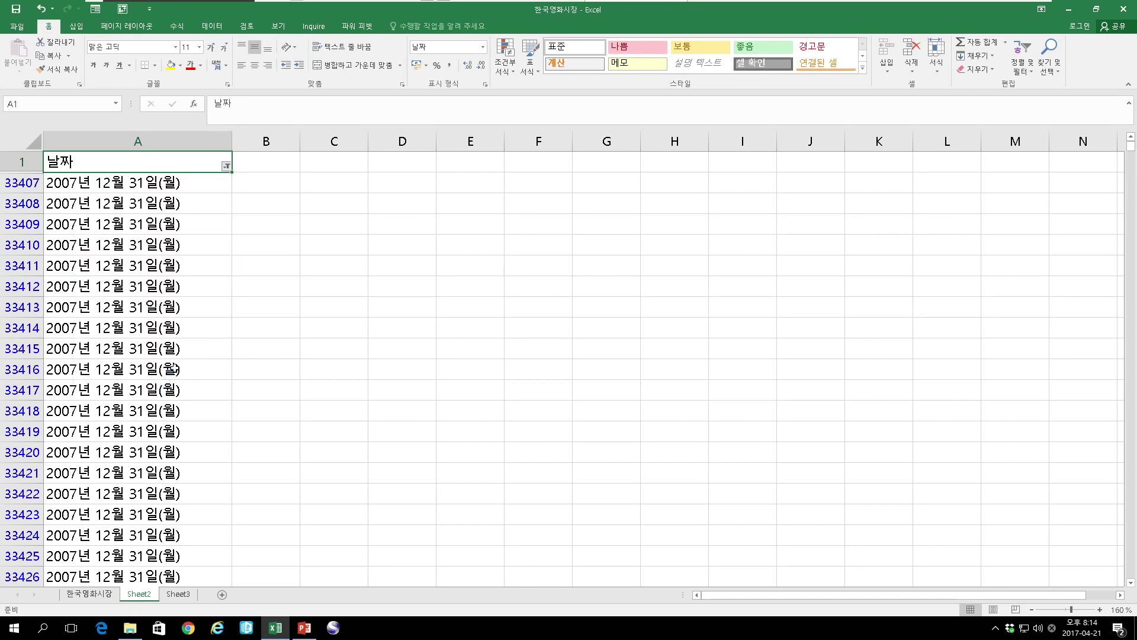
{"action": "left_click", "coordinate": [188, 209]}
{"action": "left_click", "coordinate": [1049, 59]}
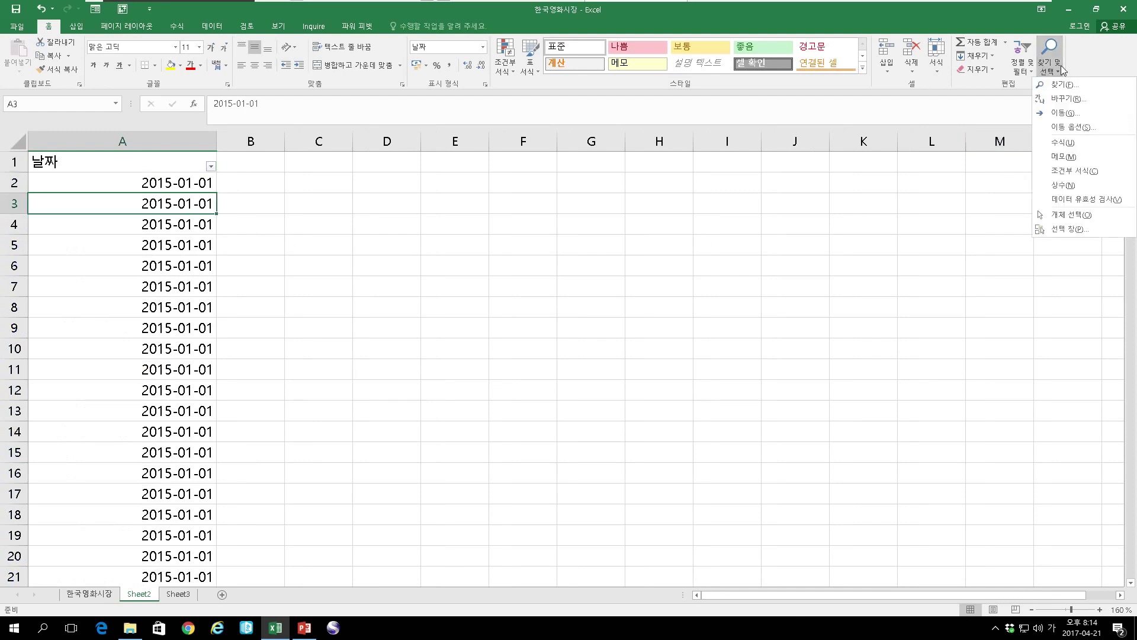
{"action": "left_click", "coordinate": [1060, 101]}
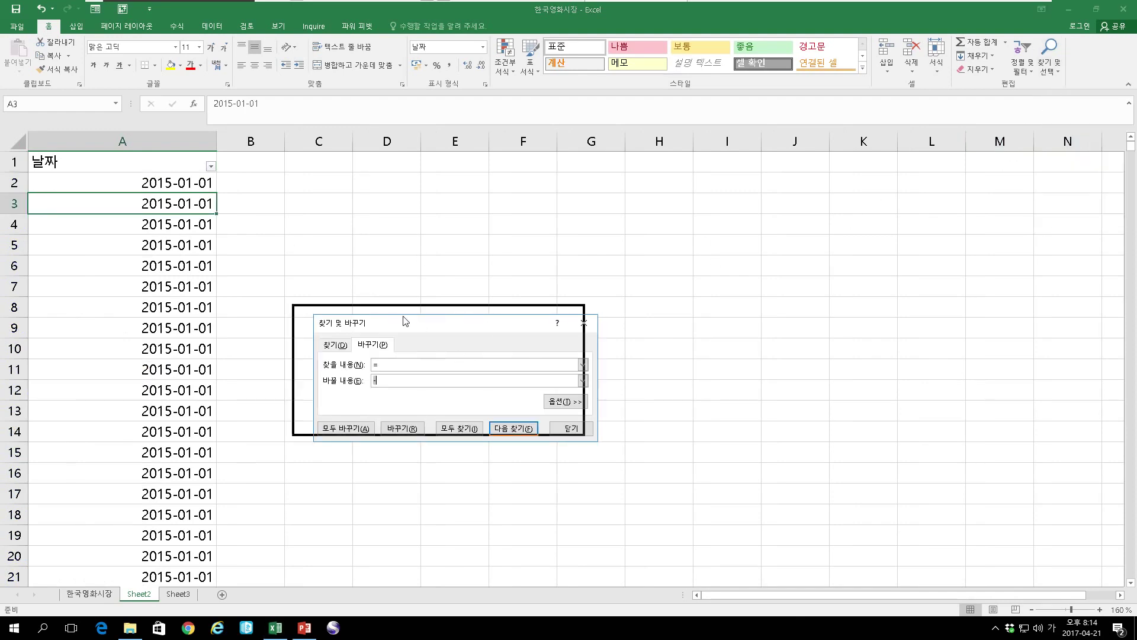
{"action": "left_click_drag", "start_coordinate": [406, 322], "coordinate": [375, 305]}
{"action": "key", "text": "shift+Tab"}
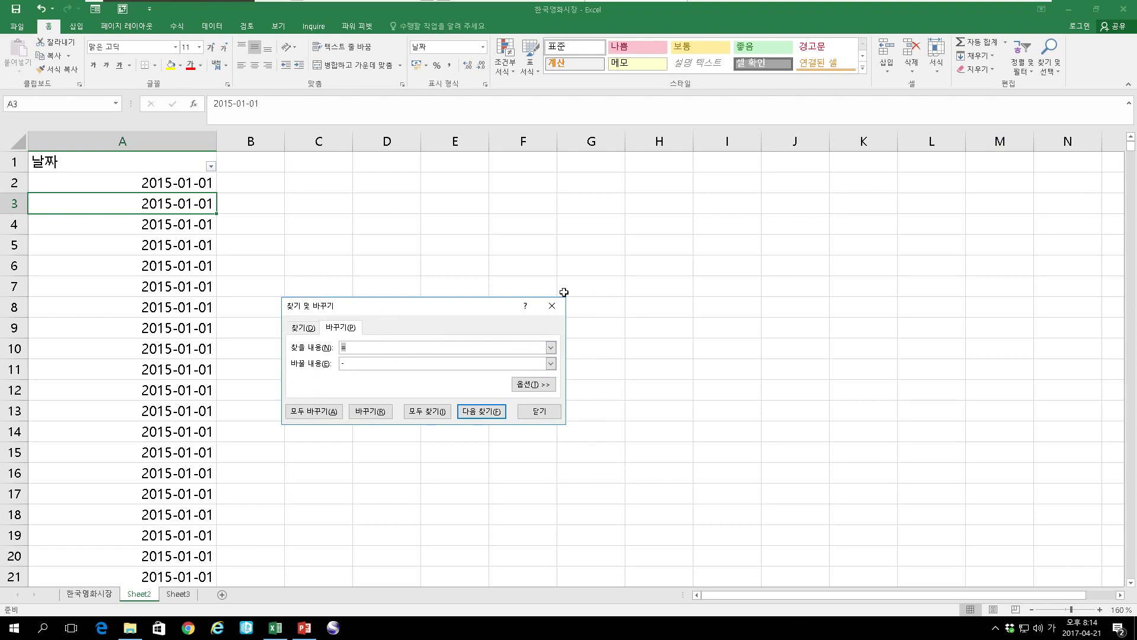
{"action": "left_click", "coordinate": [552, 306]}
Replace all occurrences of "년 " (including the trailing space) with "-" in Sheet2's text dates
{"action": "left_click", "coordinate": [169, 368]}
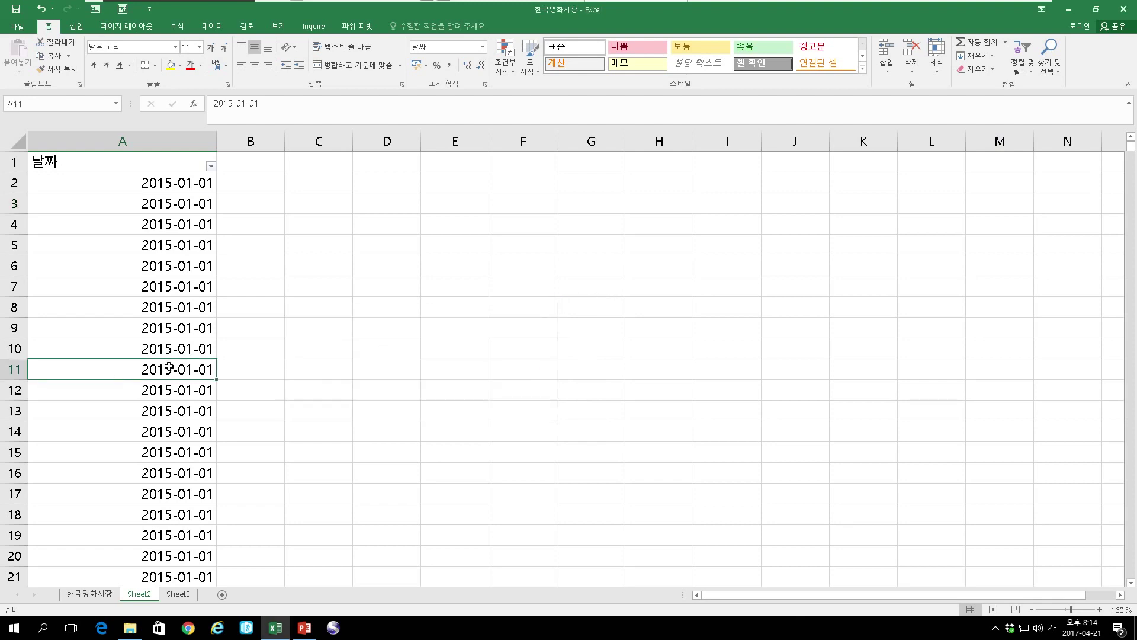
{"action": "key", "text": "ctrl+Down"}
{"action": "scroll", "coordinate": [692, 550], "scroll_direction": "up", "scroll_amount": 4}
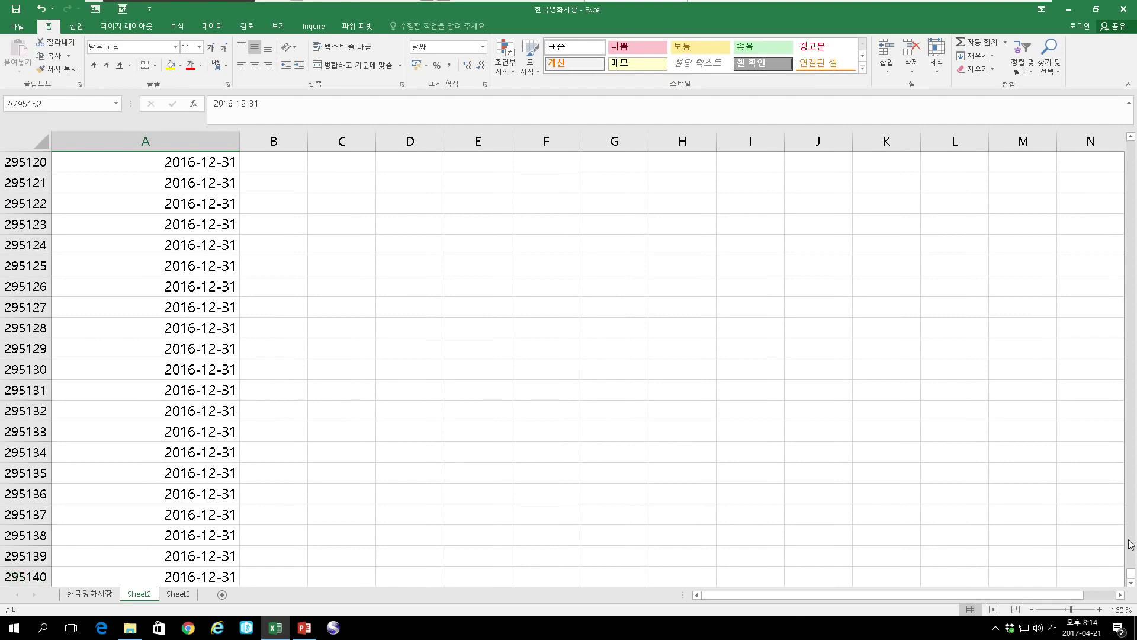
{"action": "left_click_drag", "start_coordinate": [1133, 573], "coordinate": [1135, 179]}
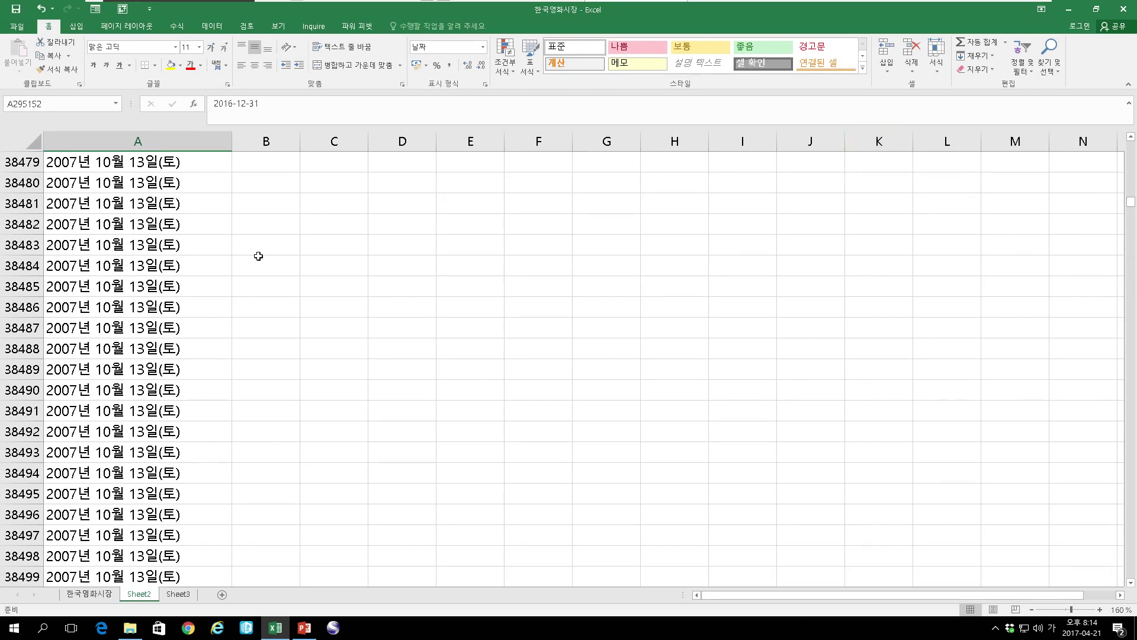
{"action": "left_click", "coordinate": [361, 295]}
{"action": "left_click", "coordinate": [1057, 62]}
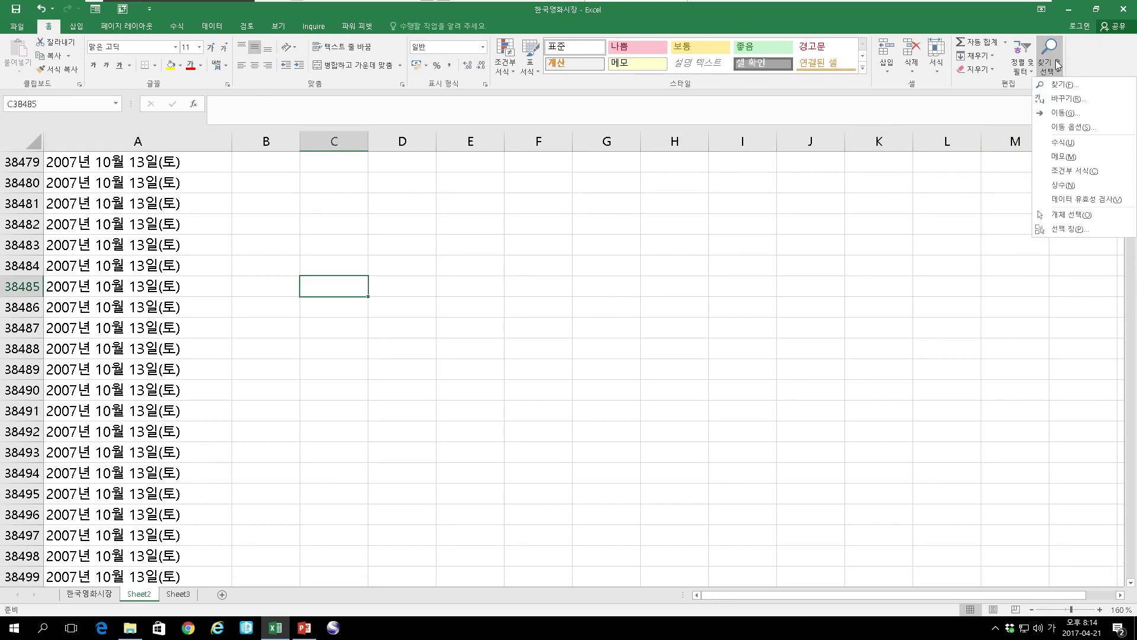
{"action": "left_click", "coordinate": [1066, 99]}
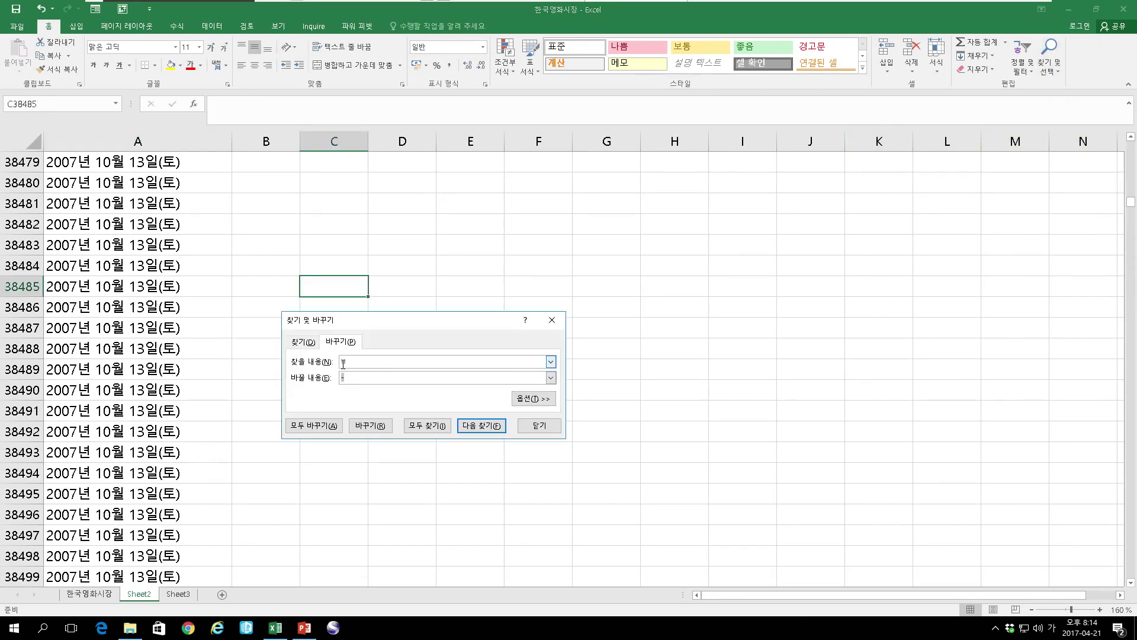
{"action": "left_click_drag", "start_coordinate": [376, 325], "coordinate": [366, 306]}
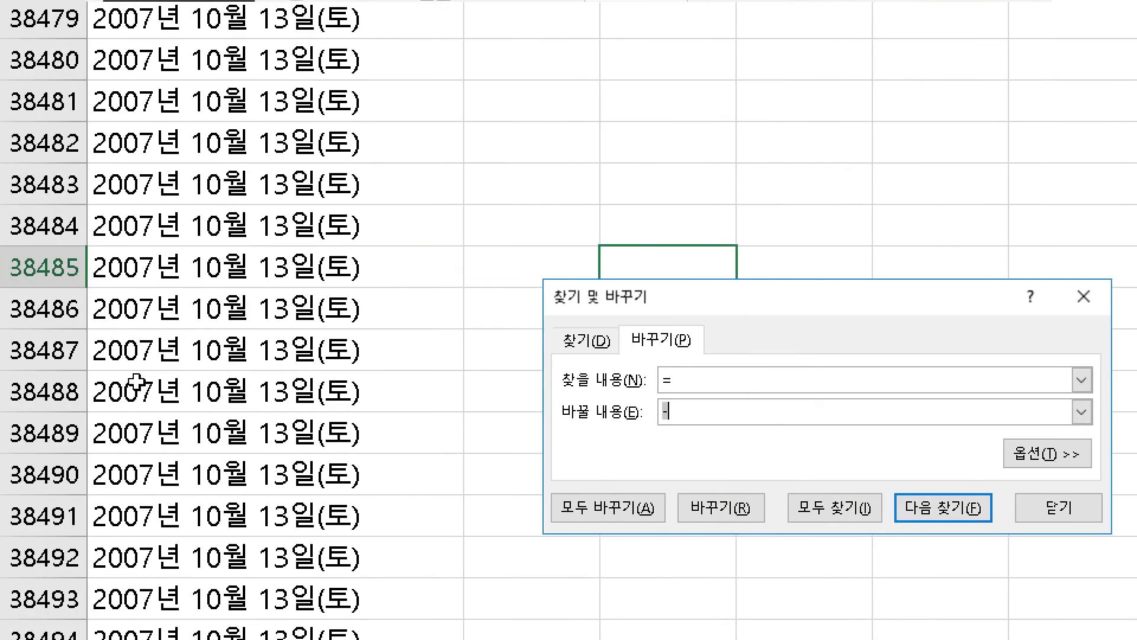
{"action": "left_click", "coordinate": [679, 379]}
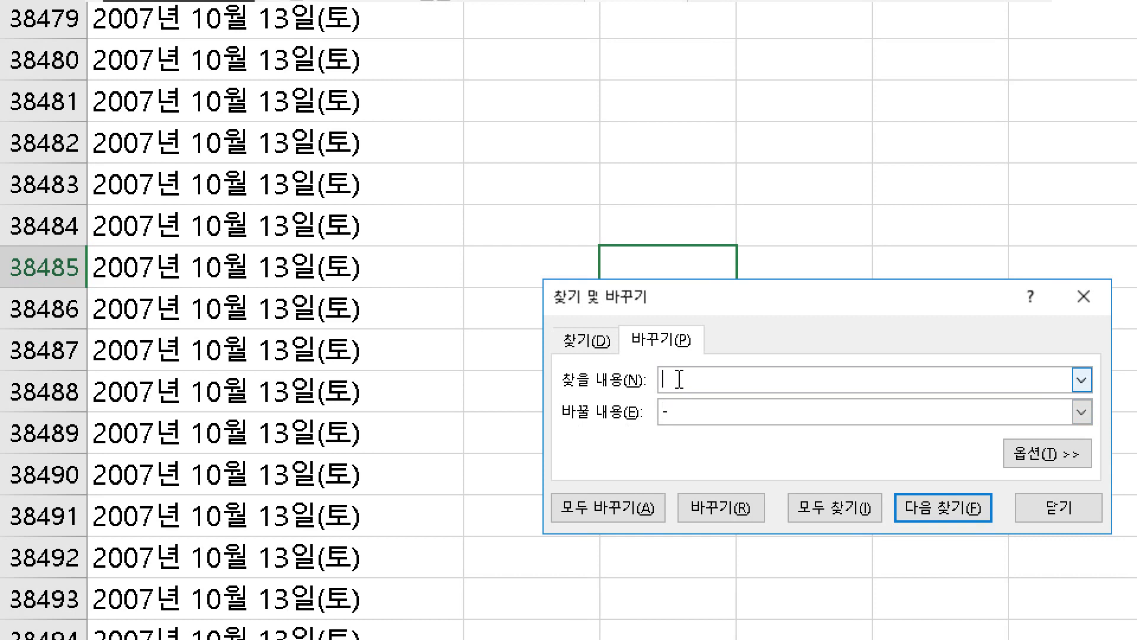
{"action": "type", "text": "ㄴ"}
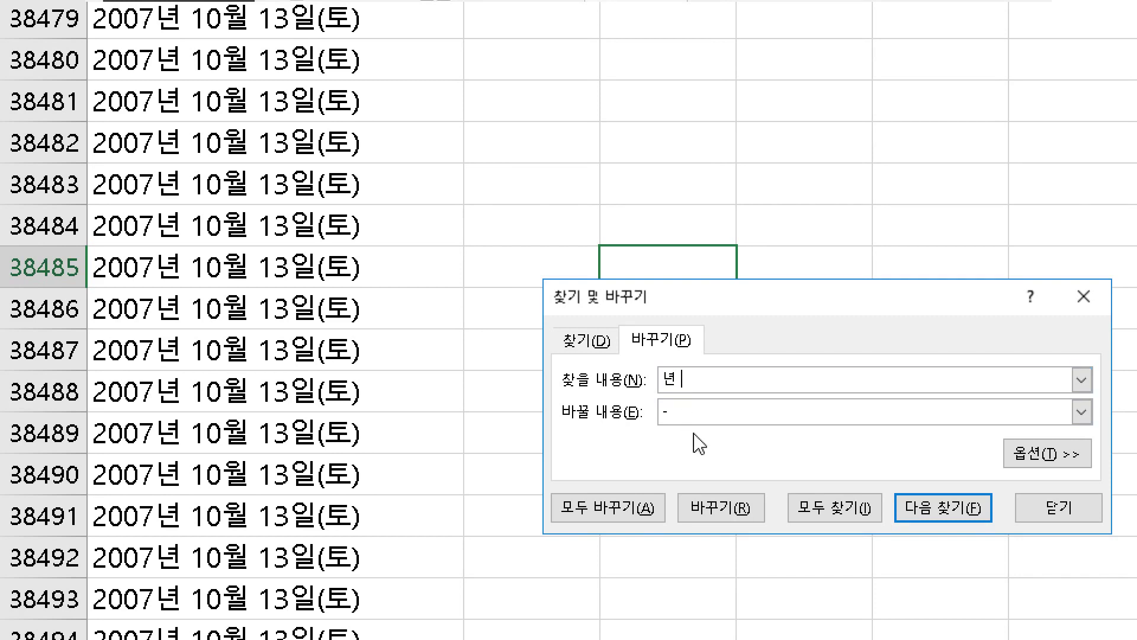
{"action": "left_click_drag", "start_coordinate": [663, 408], "coordinate": [692, 410]}
{"action": "left_click", "coordinate": [638, 506]}
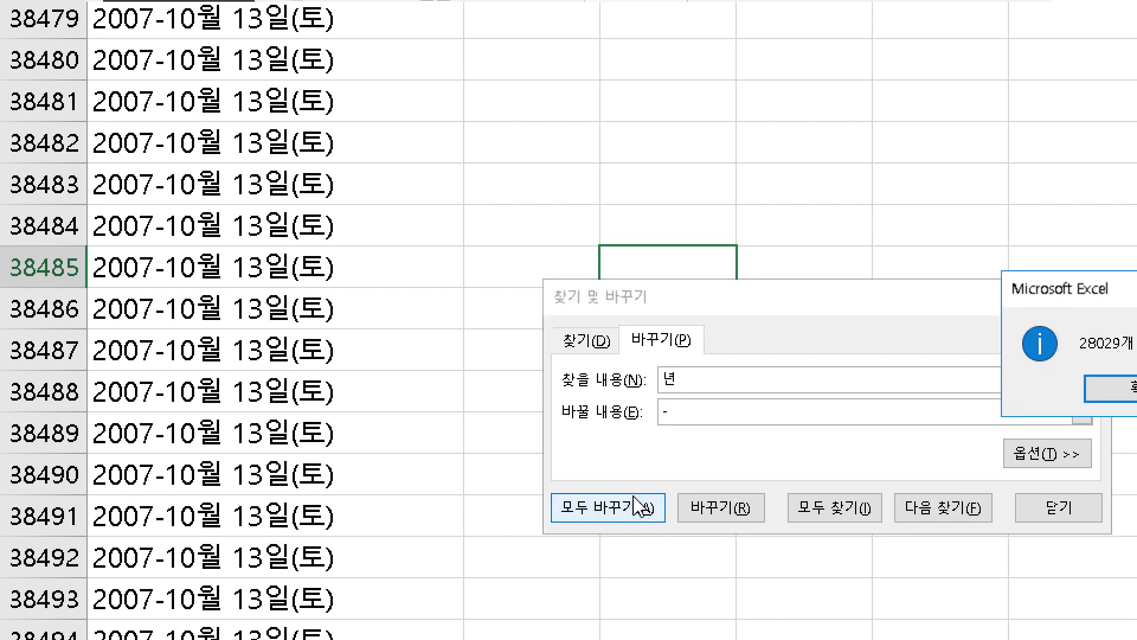
{"action": "left_click_drag", "start_coordinate": [999, 296], "coordinate": [828, 272]}
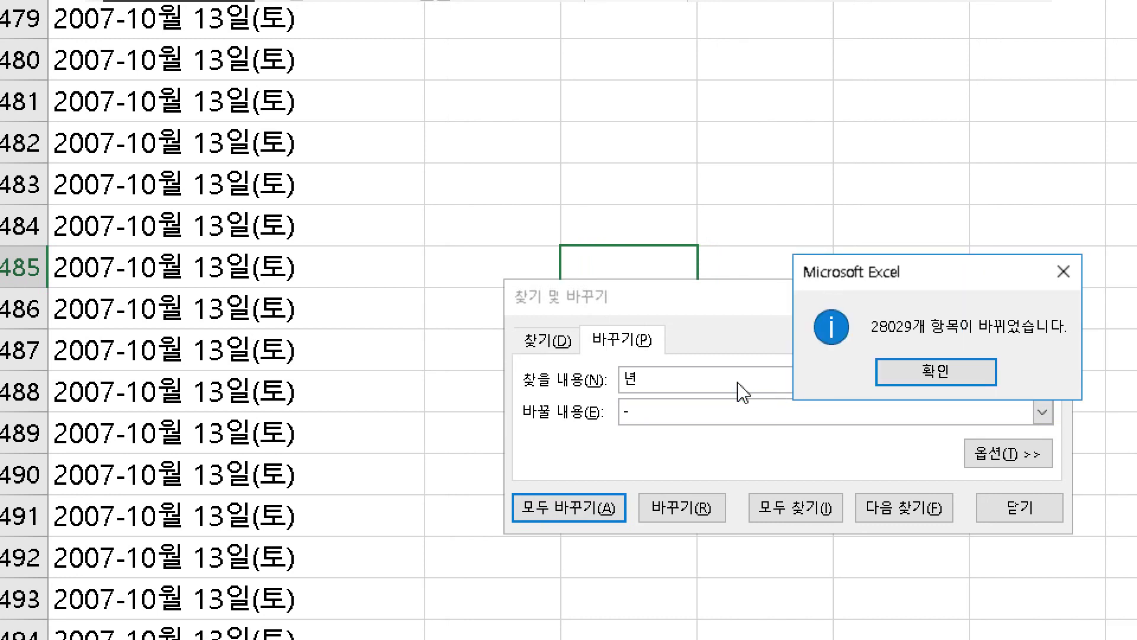
{"action": "left_click", "coordinate": [935, 372]}
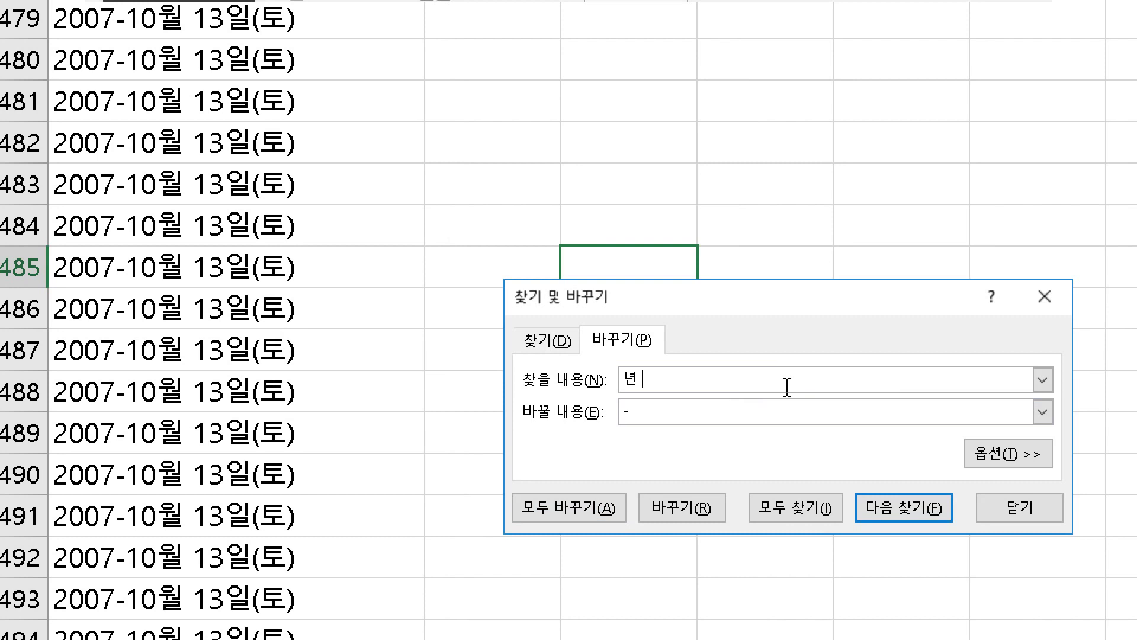
Replace all occurrences of "월 " (including the trailing space) with "-" in the dates
{"action": "key", "text": "BackSpace"}
{"action": "key", "text": "BackSpace"}
{"action": "type", "text": "월"}
{"action": "left_click", "coordinate": [741, 408]}
{"action": "left_click", "coordinate": [586, 515]}
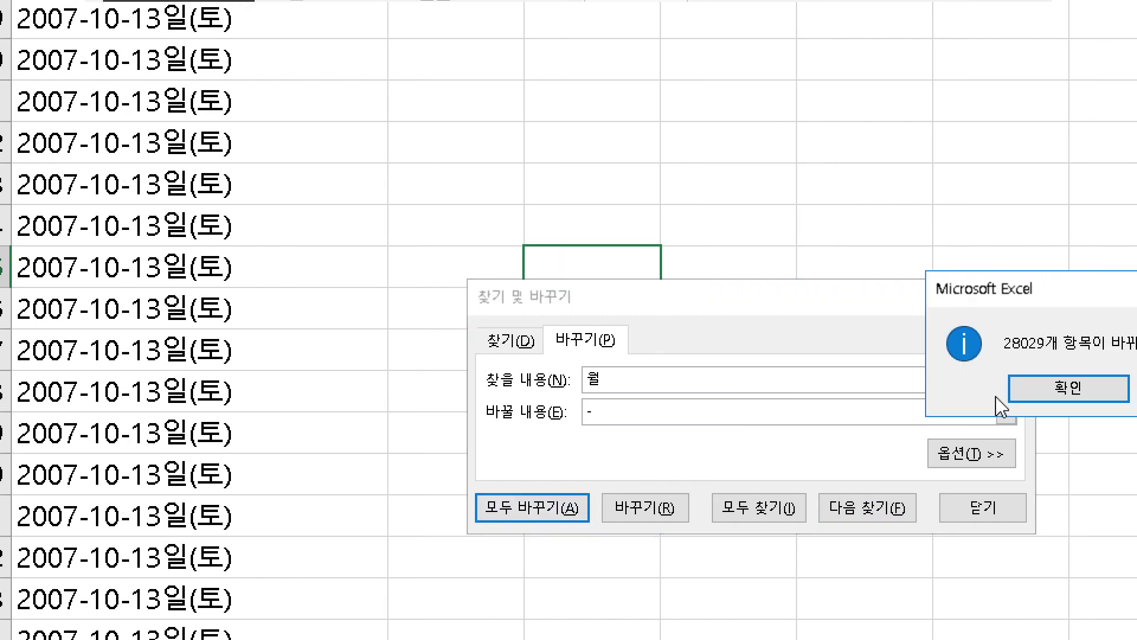
{"action": "left_click", "coordinate": [998, 393]}
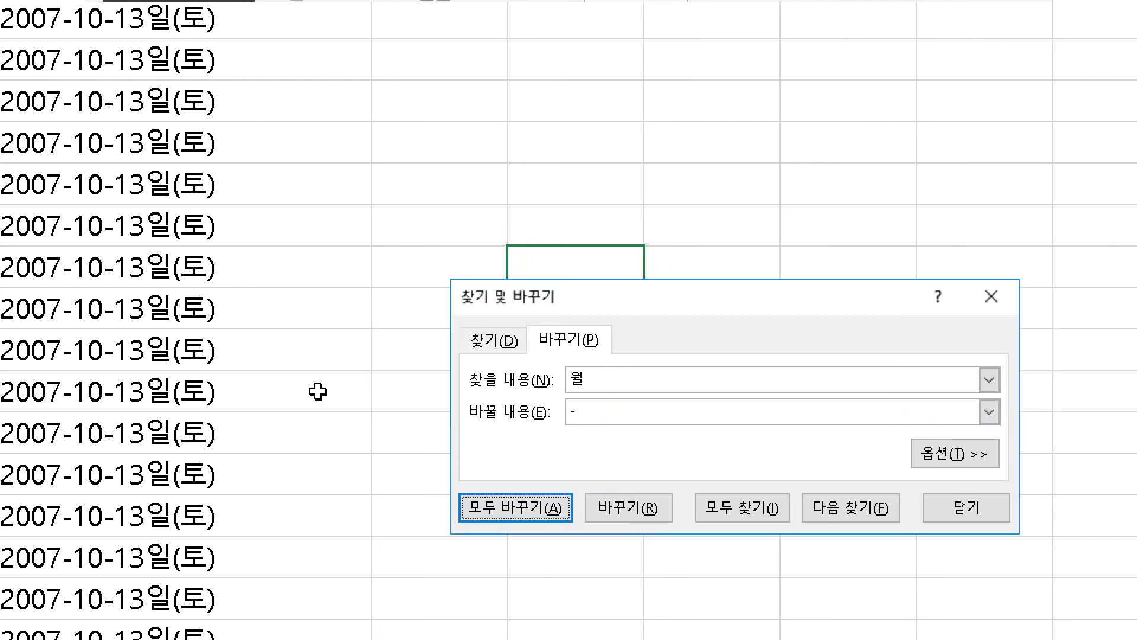
Remove the suffix "일(월)" from all dates by replacing it with nothing
{"action": "left_click", "coordinate": [609, 389]}
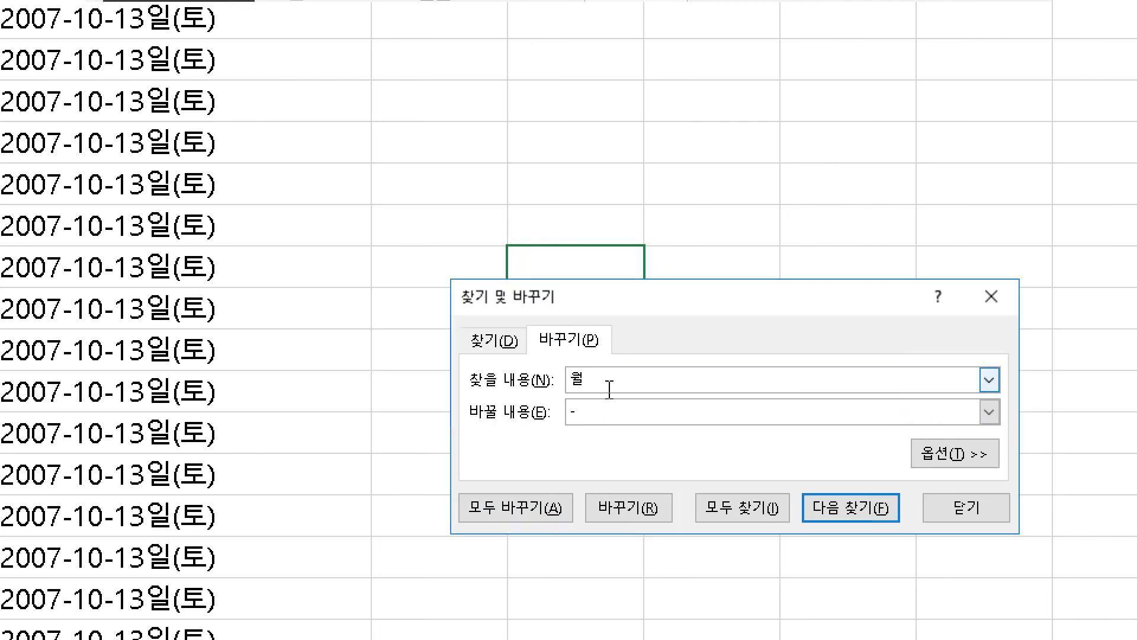
{"action": "key", "text": "BackSpace"}
{"action": "type", "text": "일(월"}
{"action": "left_click", "coordinate": [604, 415]}
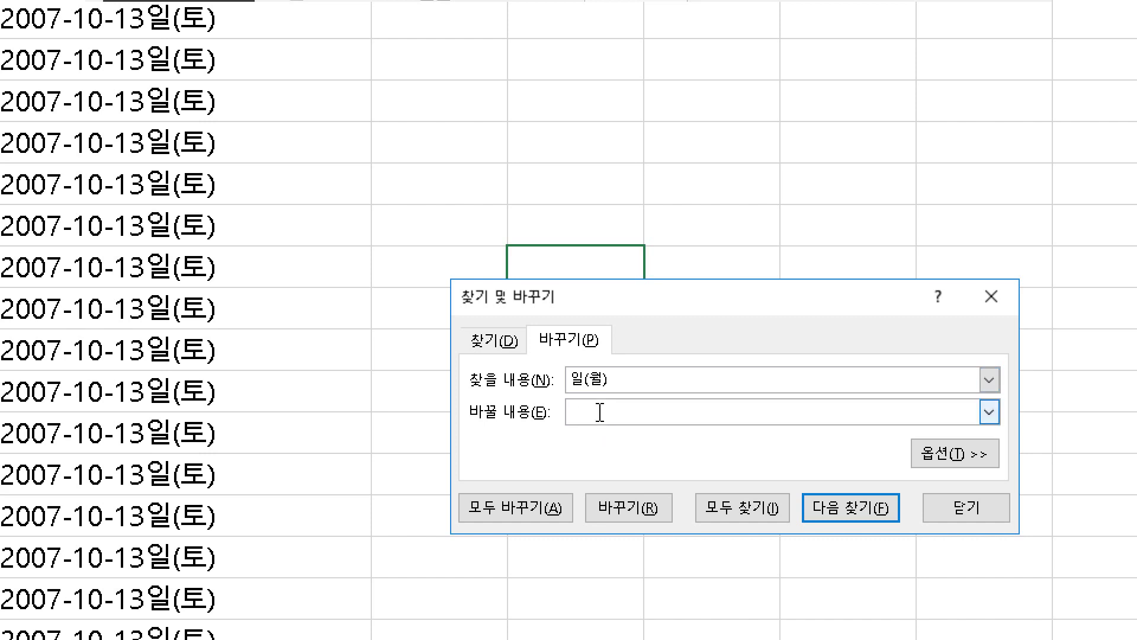
{"action": "left_click", "coordinate": [537, 511]}
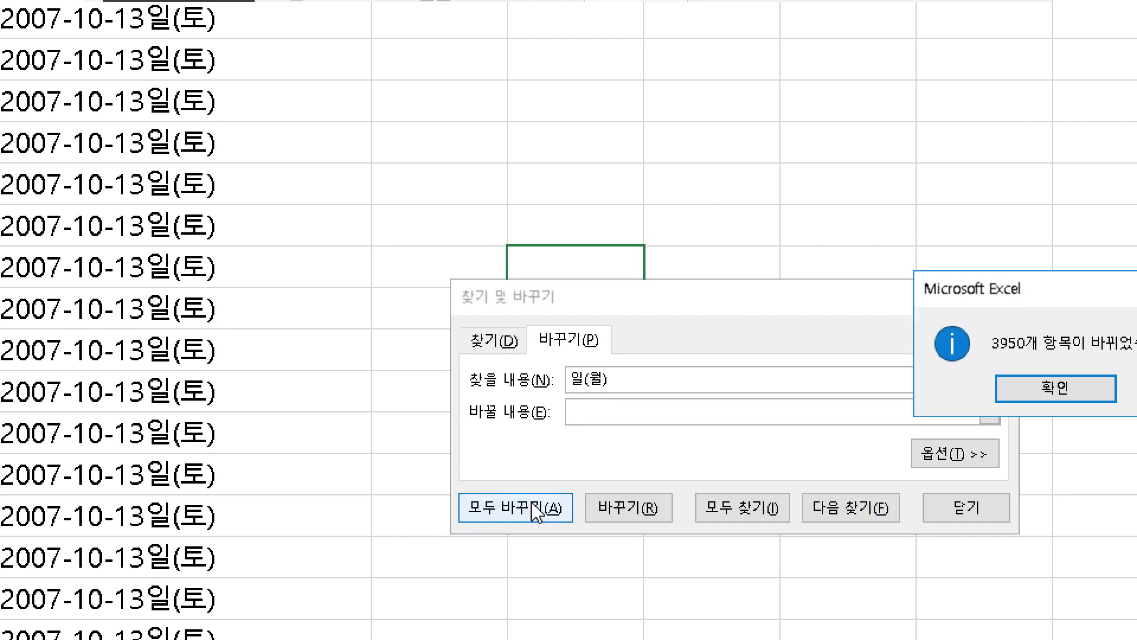
{"action": "left_click", "coordinate": [1001, 395]}
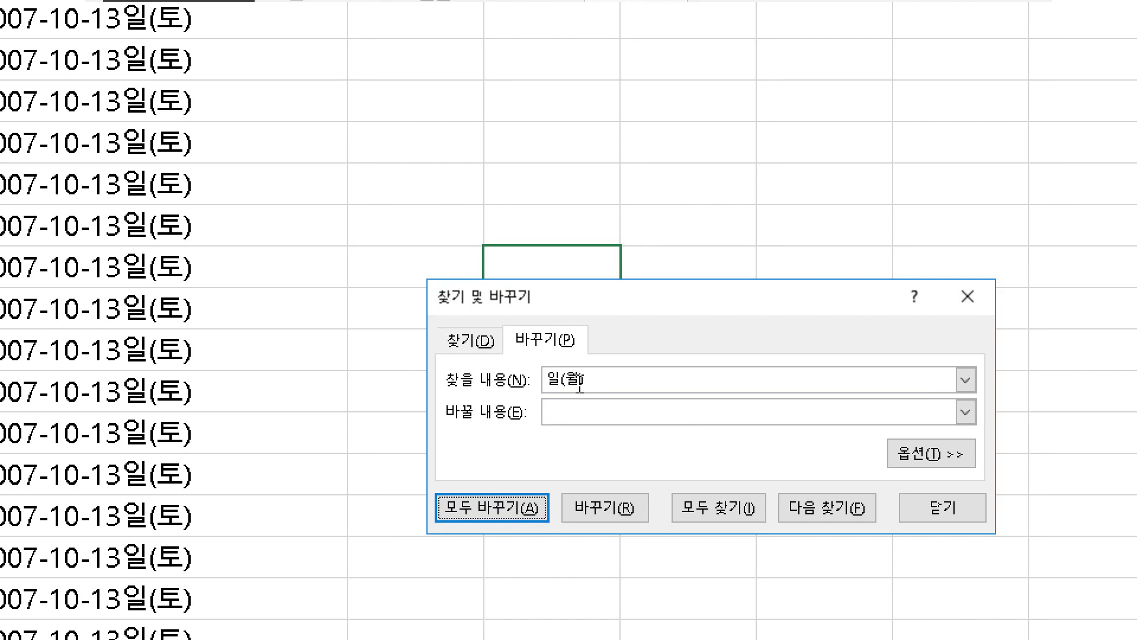
Remove the suffix "일(화)" from all dates by replacing it with nothing
{"action": "type", "text": ")"}
{"action": "key", "text": "BackSpace"}
{"action": "key", "text": "BackSpace"}
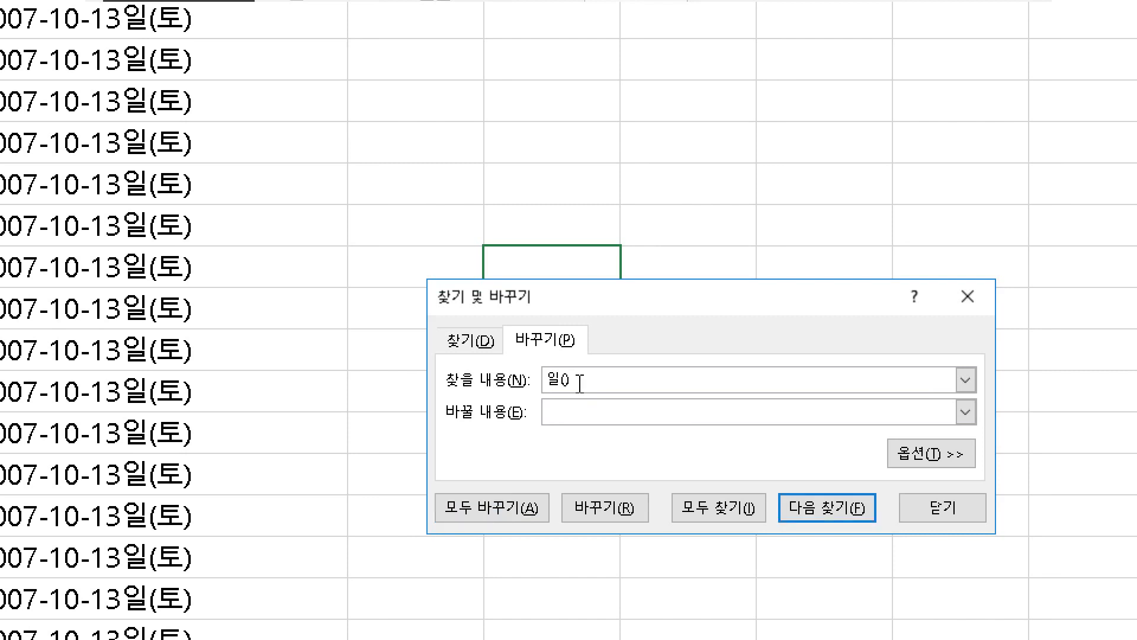
{"action": "type", "text": "화)"}
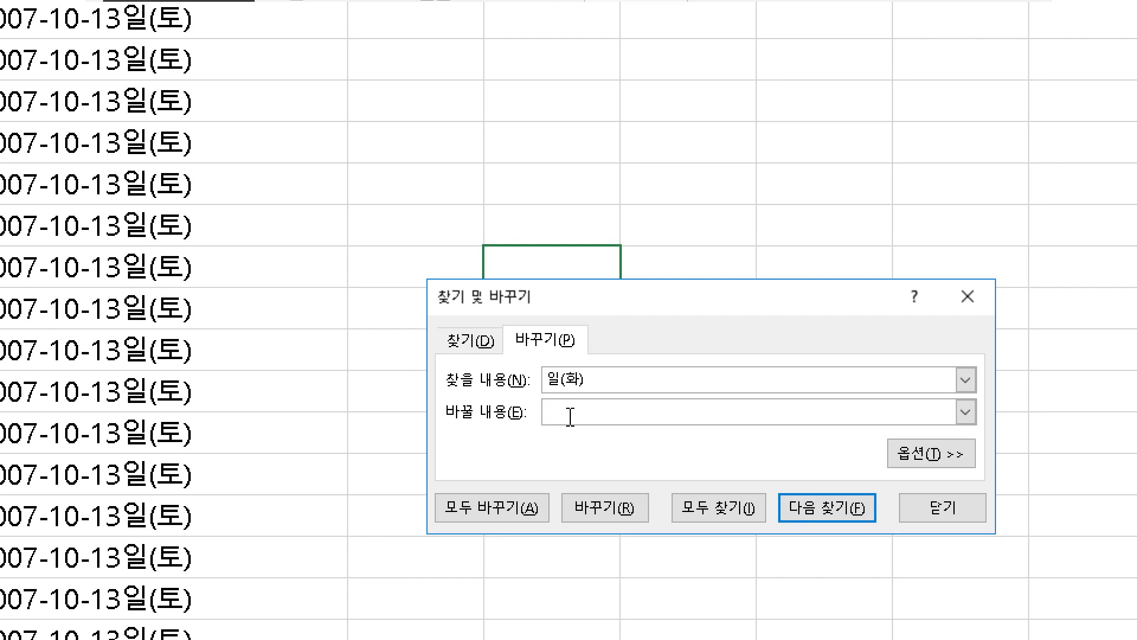
{"action": "left_click", "coordinate": [521, 511]}
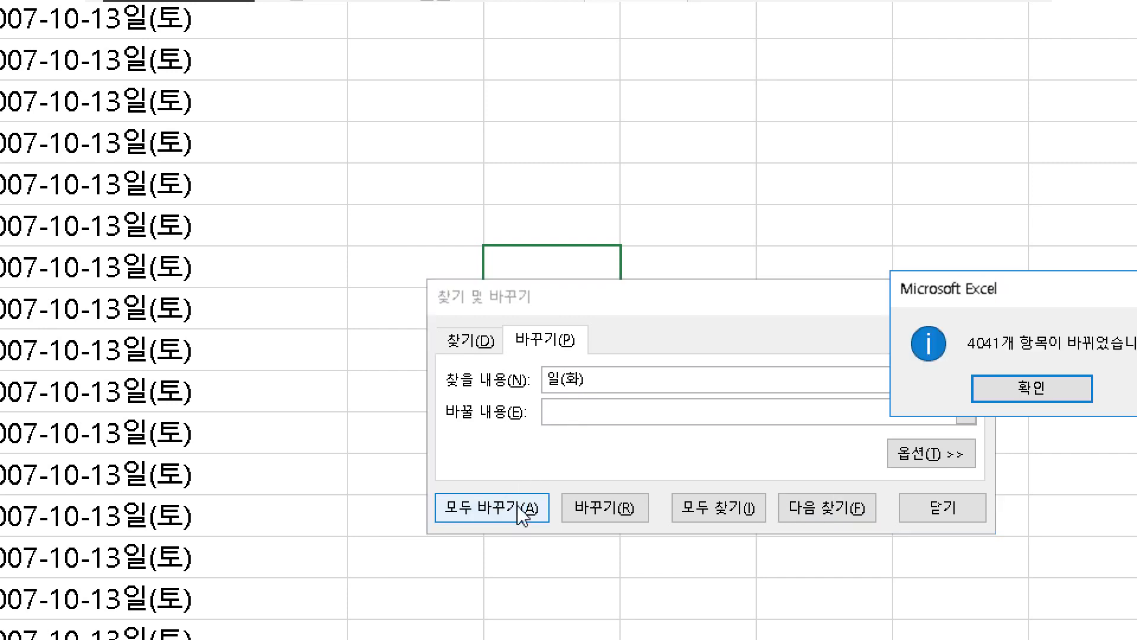
{"action": "left_click", "coordinate": [975, 393]}
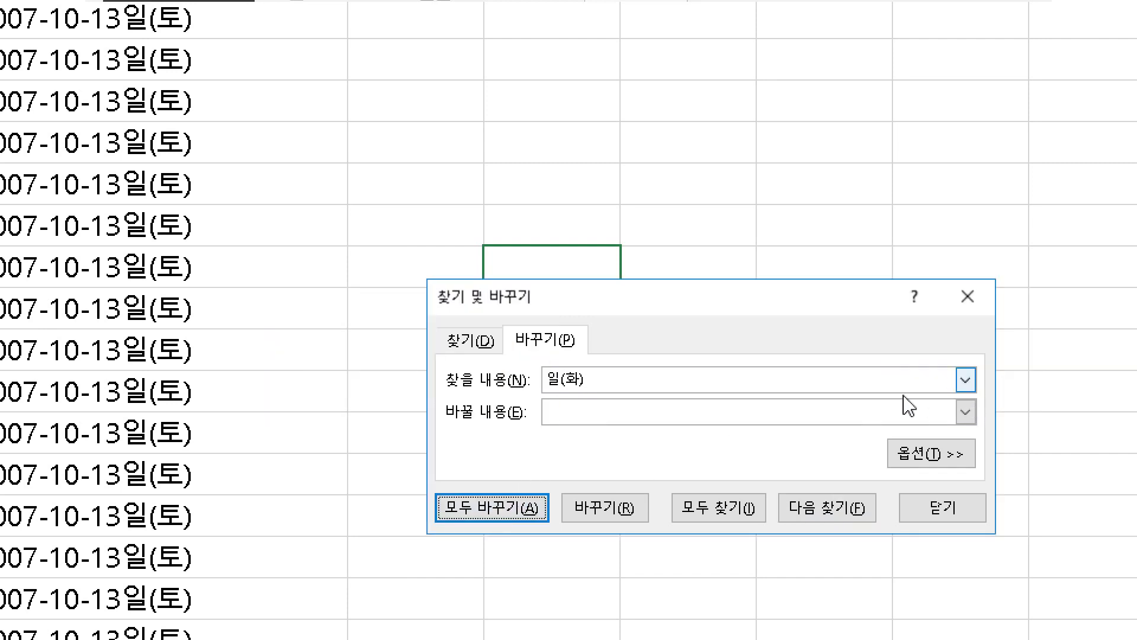
Remove the suffix "일(수)" from all dates by replacing it with nothing
{"action": "left_click", "coordinate": [598, 376]}
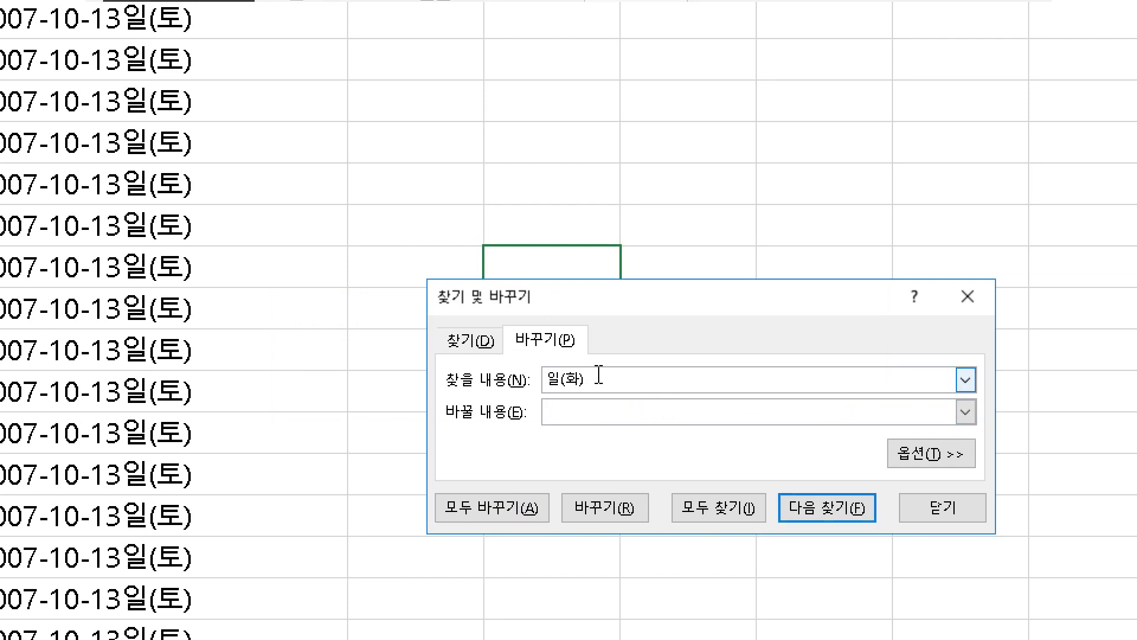
{"action": "key", "text": "BackSpace"}
{"action": "key", "text": "BackSpace"}
{"action": "type", "text": "수)"}
{"action": "left_click", "coordinate": [566, 421]}
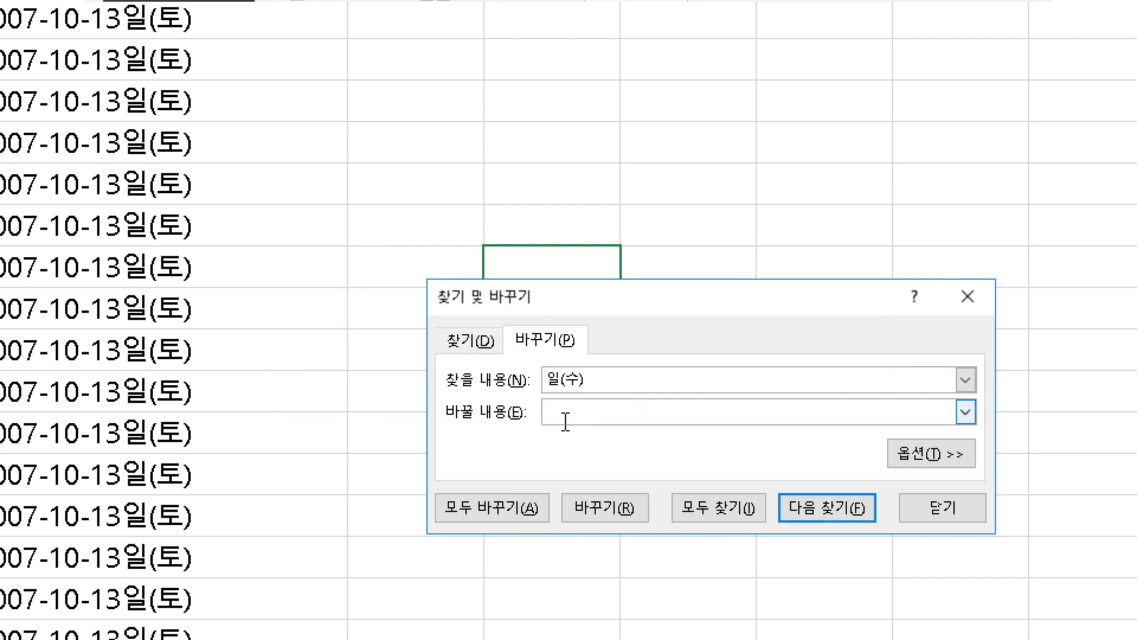
{"action": "left_click", "coordinate": [492, 511]}
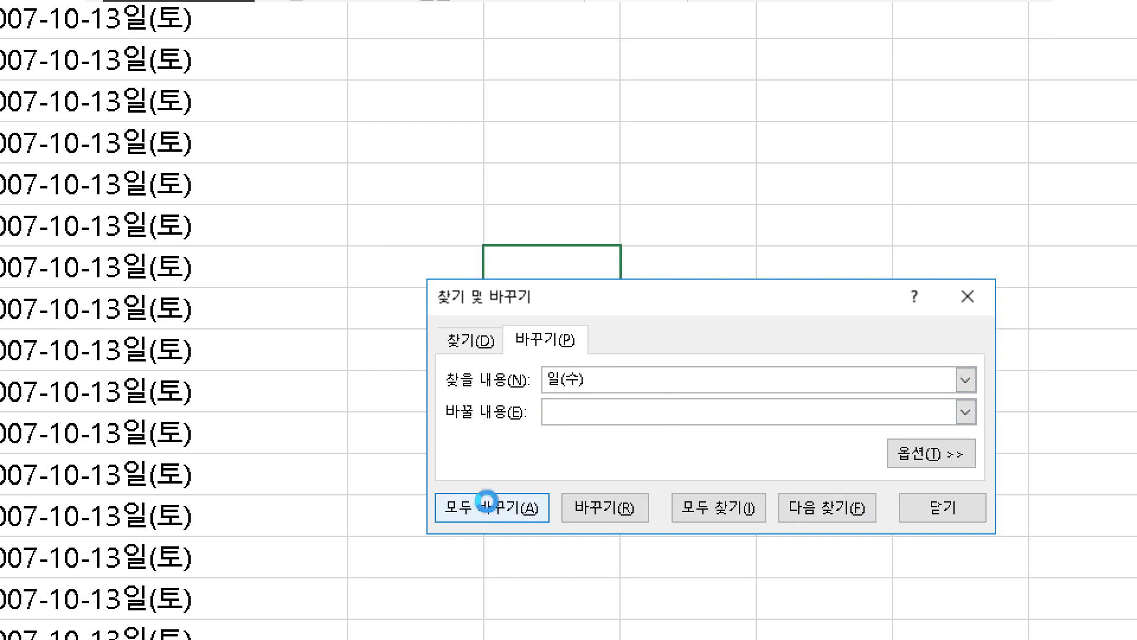
{"action": "left_click", "coordinate": [997, 396]}
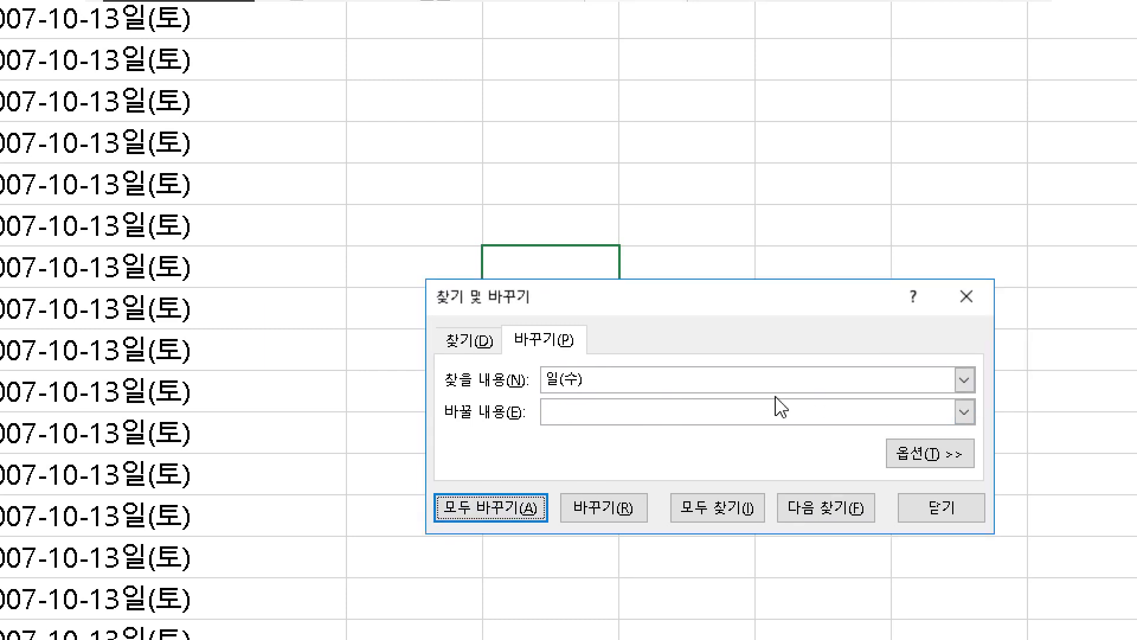
Remove the suffix "일(목)" from all dates by replacing it with nothing
{"action": "left_click", "coordinate": [578, 382]}
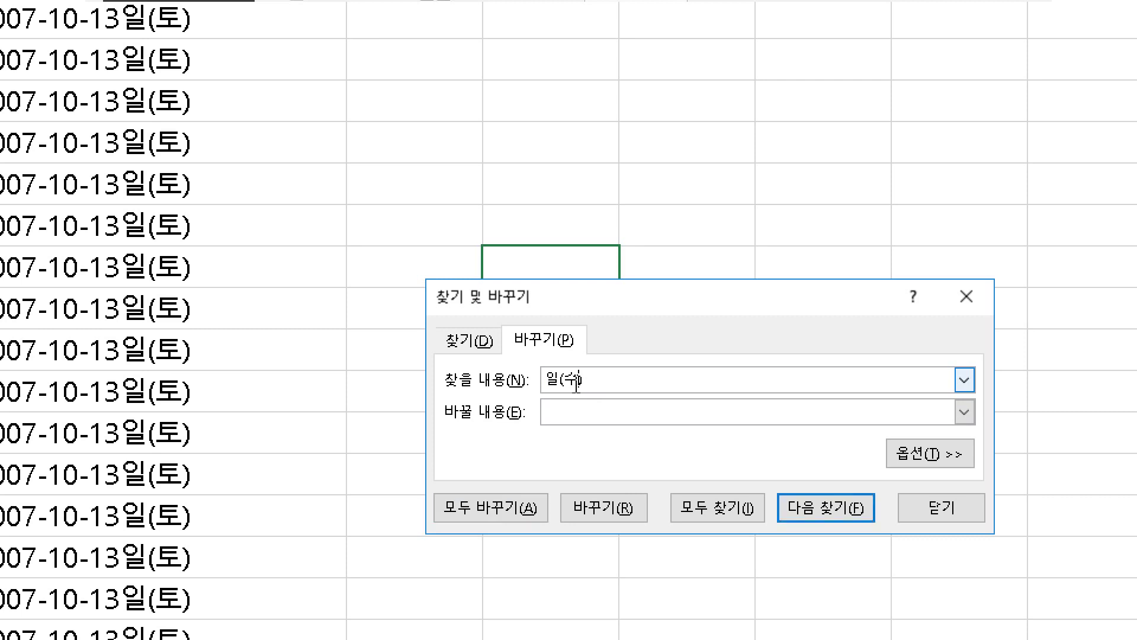
{"action": "key", "text": "BackSpace"}
{"action": "type", "text": "목"}
{"action": "left_click", "coordinate": [496, 516]}
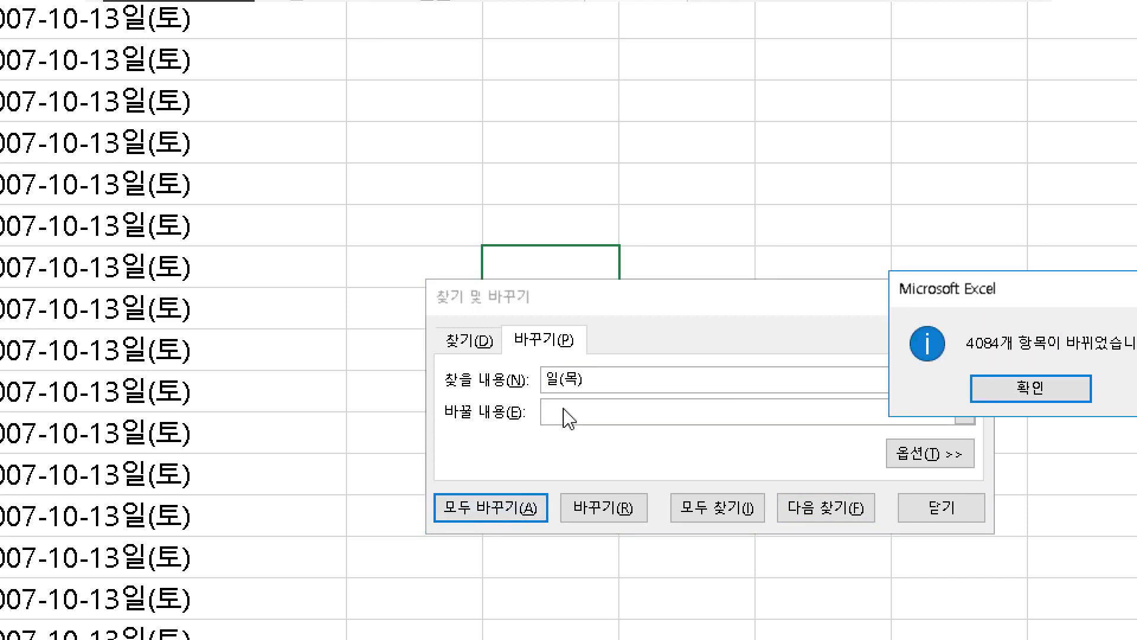
{"action": "left_click", "coordinate": [1001, 389]}
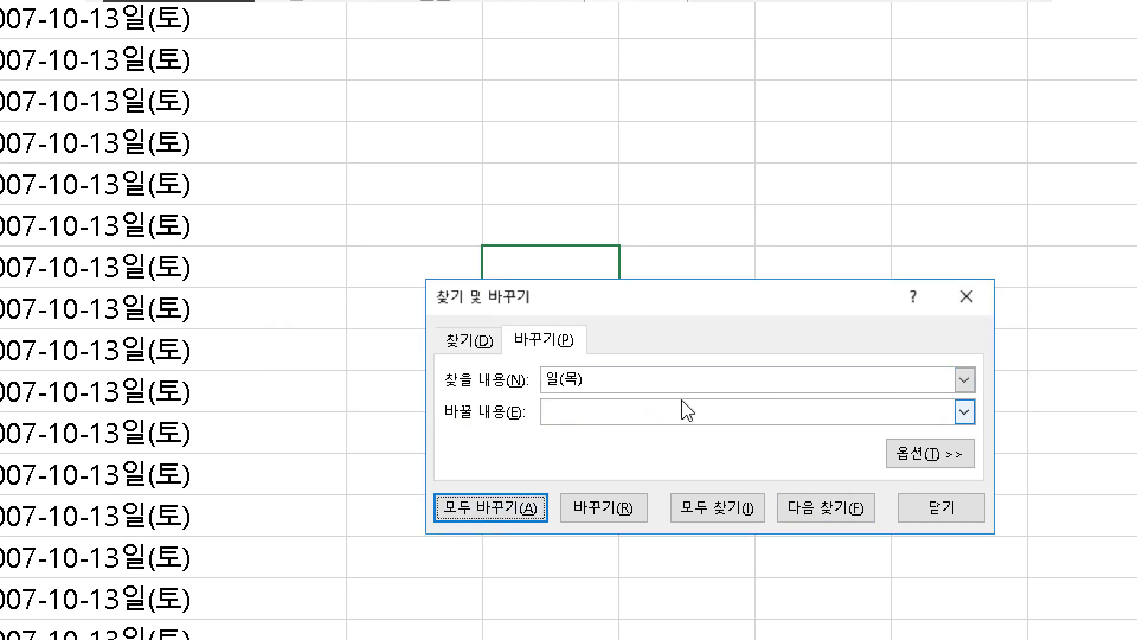
Remove the suffix "일(금)" from all dates by replacing it with nothing
{"action": "left_click", "coordinate": [573, 380]}
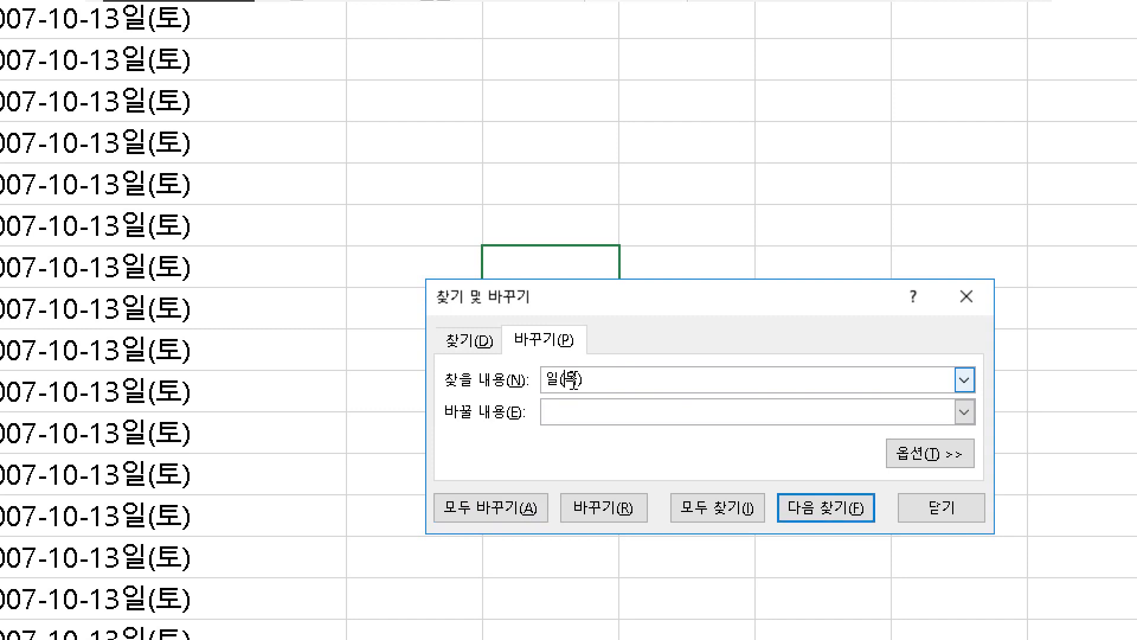
{"action": "key", "text": "BackSpace"}
{"action": "type", "text": "금"}
{"action": "left_click", "coordinate": [489, 512]}
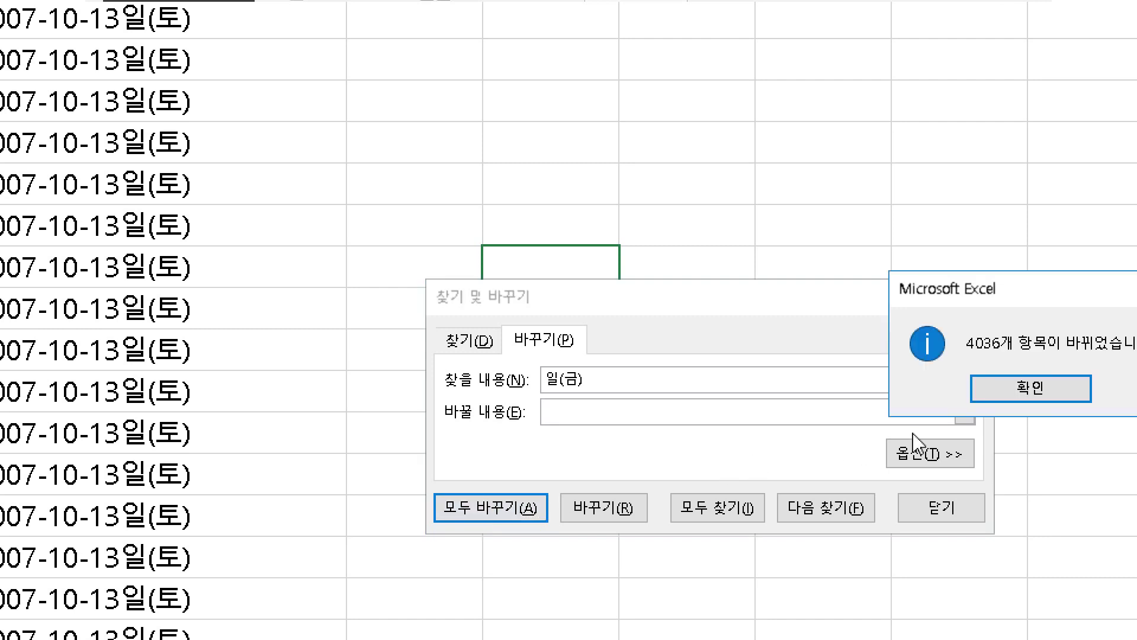
{"action": "left_click", "coordinate": [922, 391]}
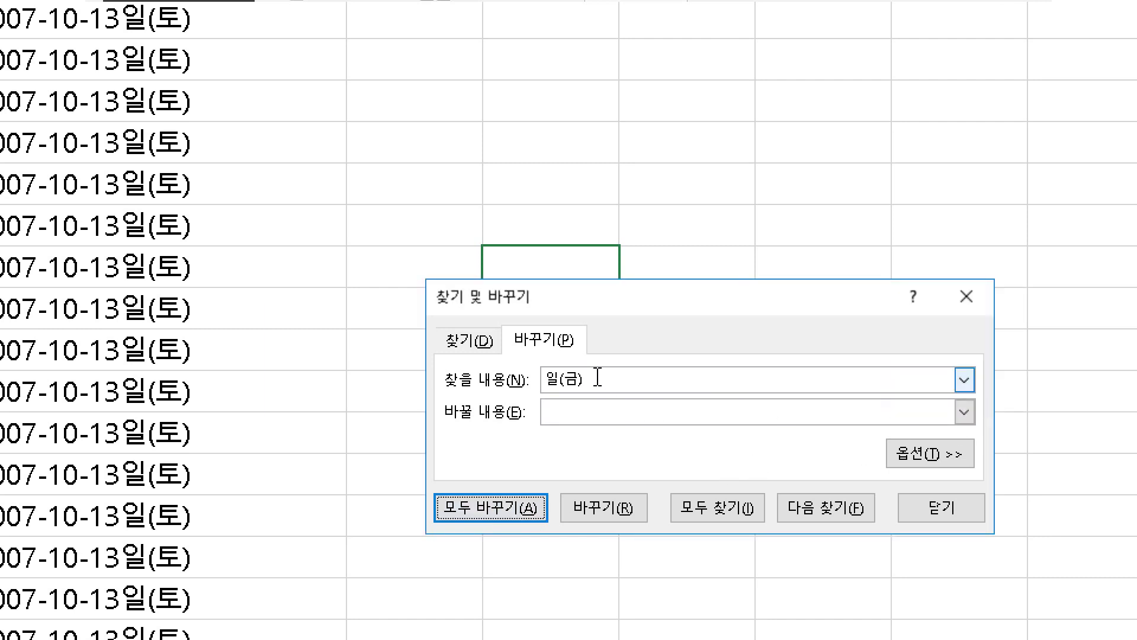
Remove the suffix "일(토)" from all dates by replacing it with nothing
{"action": "left_click", "coordinate": [579, 377]}
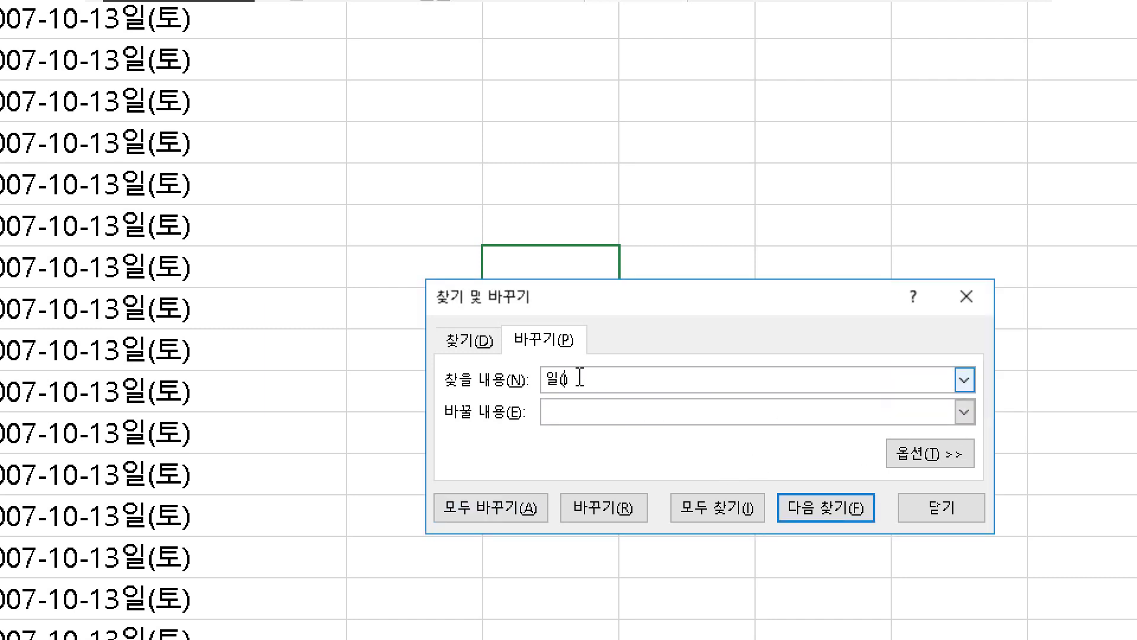
{"action": "type", "text": "토"}
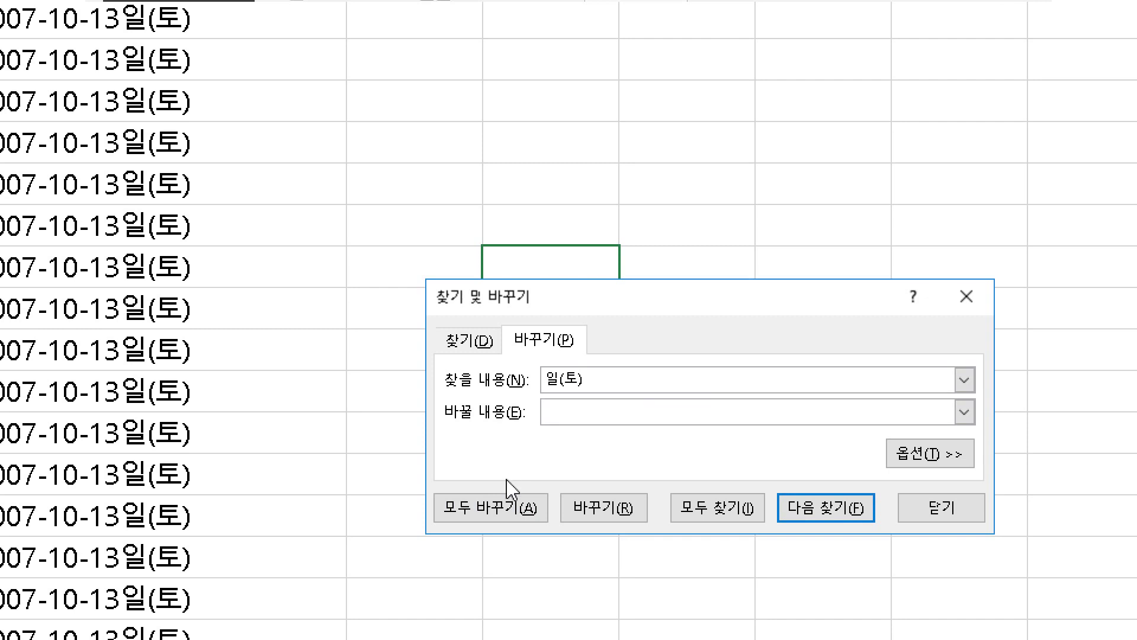
{"action": "left_click", "coordinate": [499, 505]}
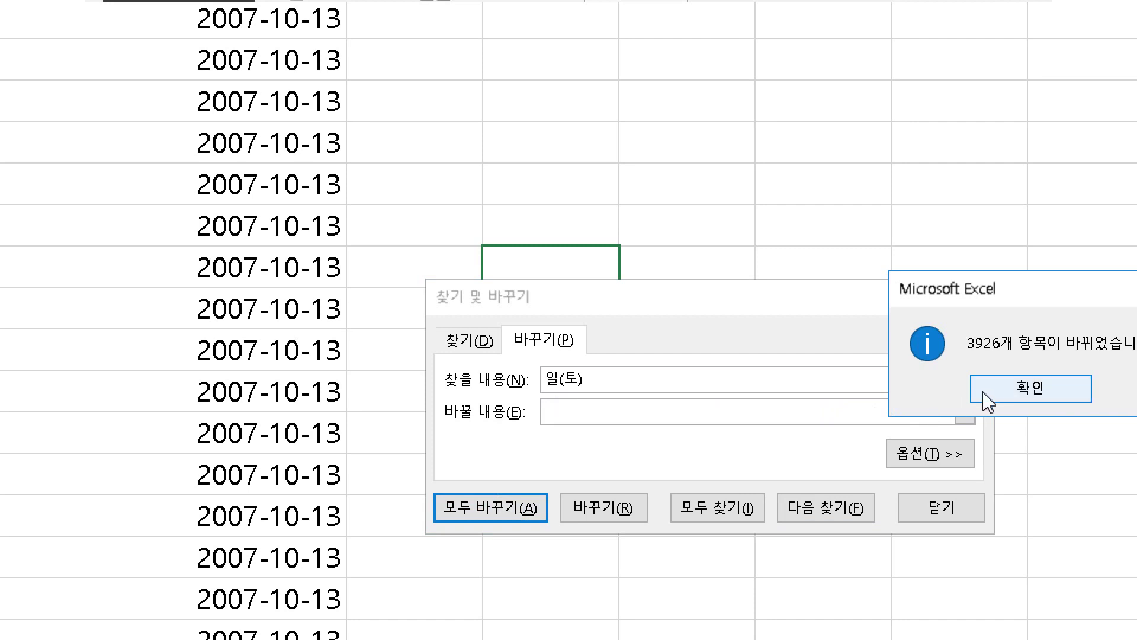
{"action": "left_click", "coordinate": [987, 402]}
Remove the suffix "일(일)" from all dates by replacing it with nothing, and close Find and Replace
{"action": "left_click", "coordinate": [575, 388]}
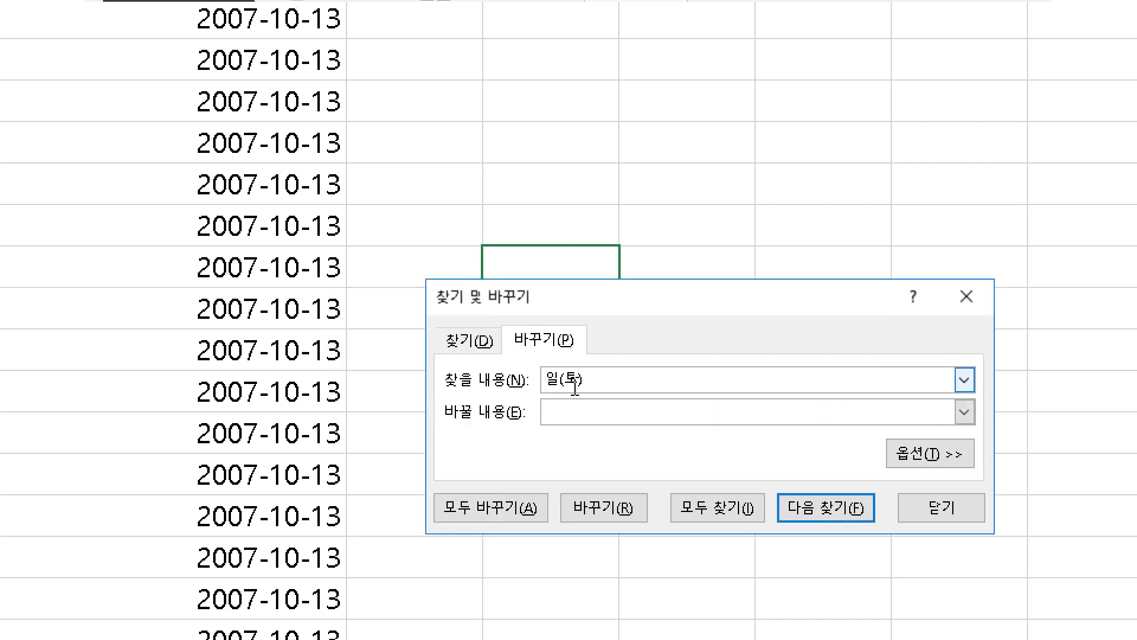
{"action": "key", "text": "BackSpace"}
{"action": "type", "text": "일"}
{"action": "left_click", "coordinate": [492, 518]}
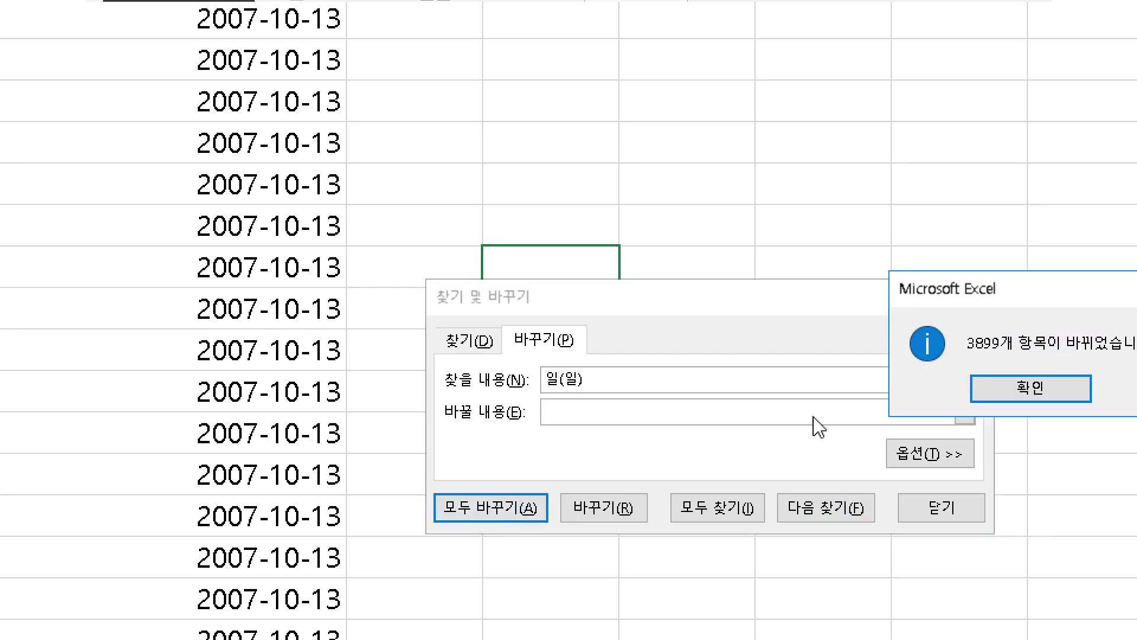
{"action": "left_click", "coordinate": [983, 400]}
{"action": "left_click", "coordinate": [929, 508]}
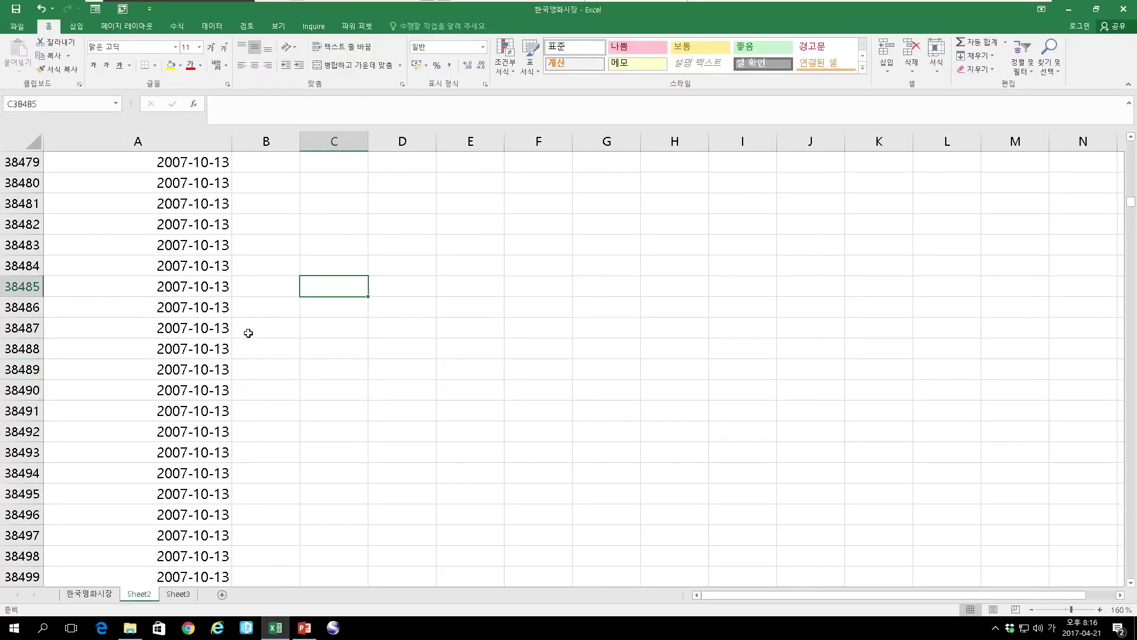
Return to the 날짜 header in Sheet2 and examine its enlarged filter list for how the dates are grouped
{"action": "left_click", "coordinate": [237, 333]}
{"action": "key", "text": "Left"}
{"action": "key", "text": "ctrl+Up"}
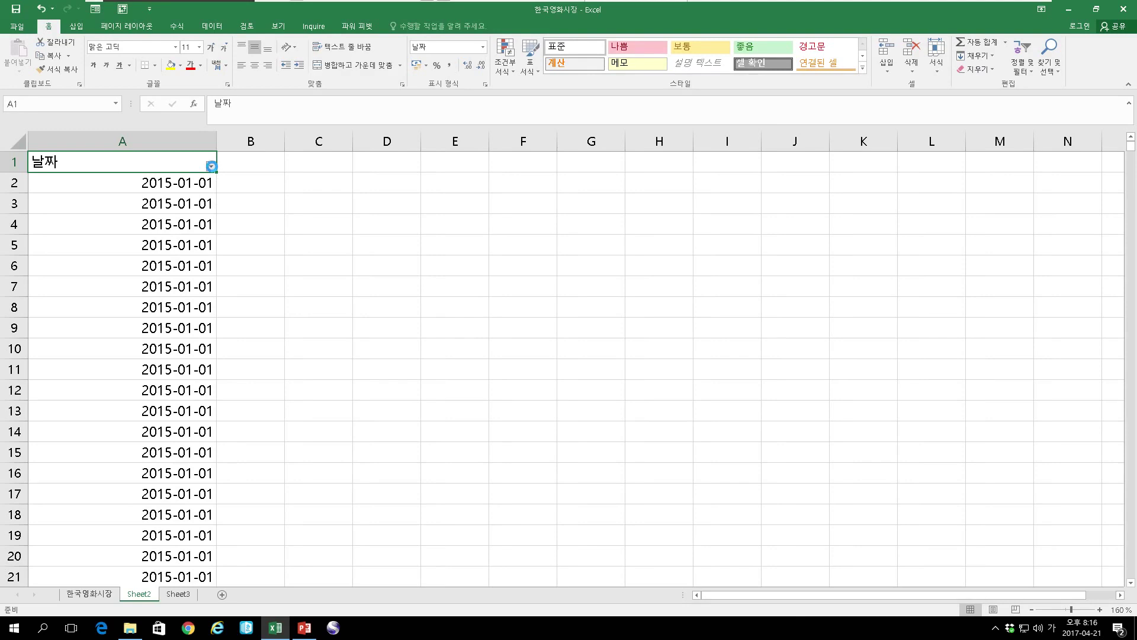
{"action": "left_click", "coordinate": [211, 167]}
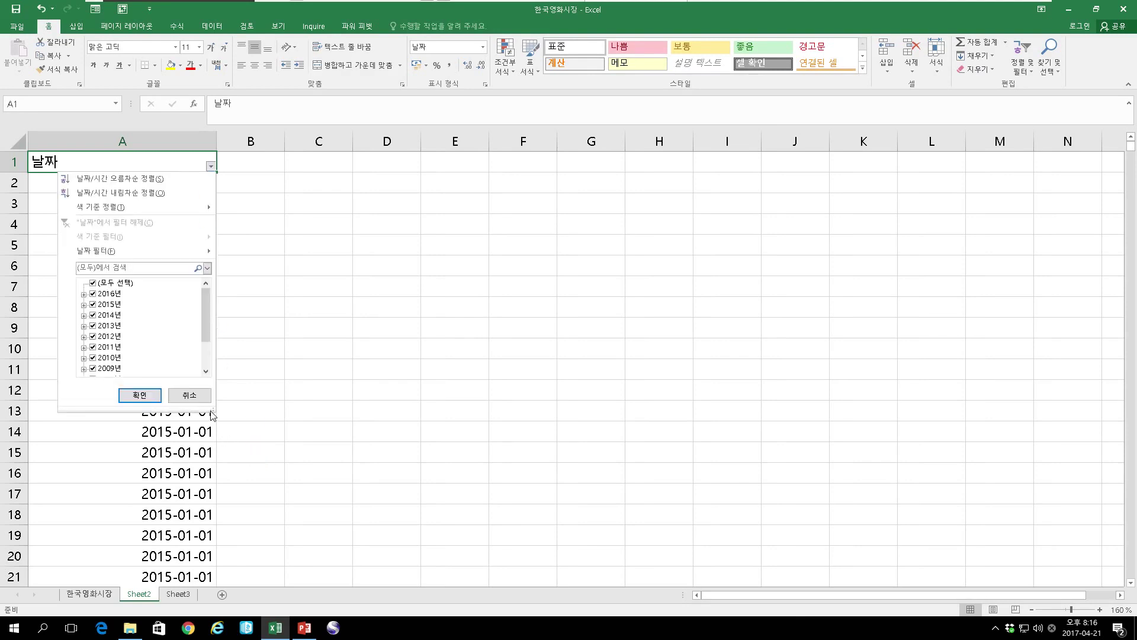
{"action": "left_click_drag", "start_coordinate": [211, 411], "coordinate": [439, 576]}
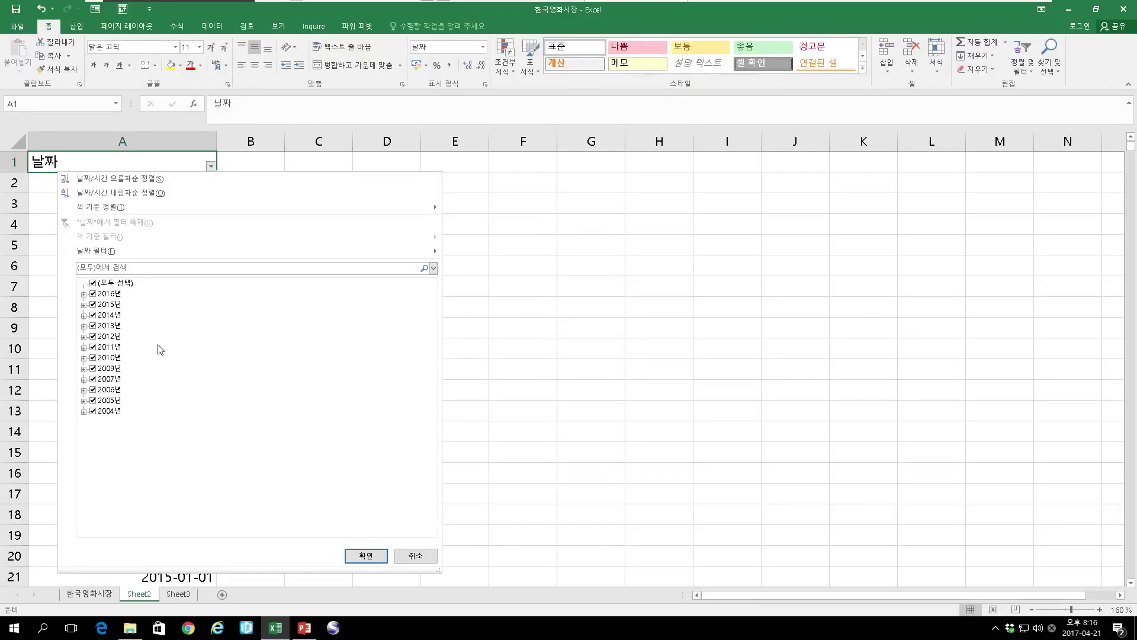
{"action": "left_click", "coordinate": [398, 554]}
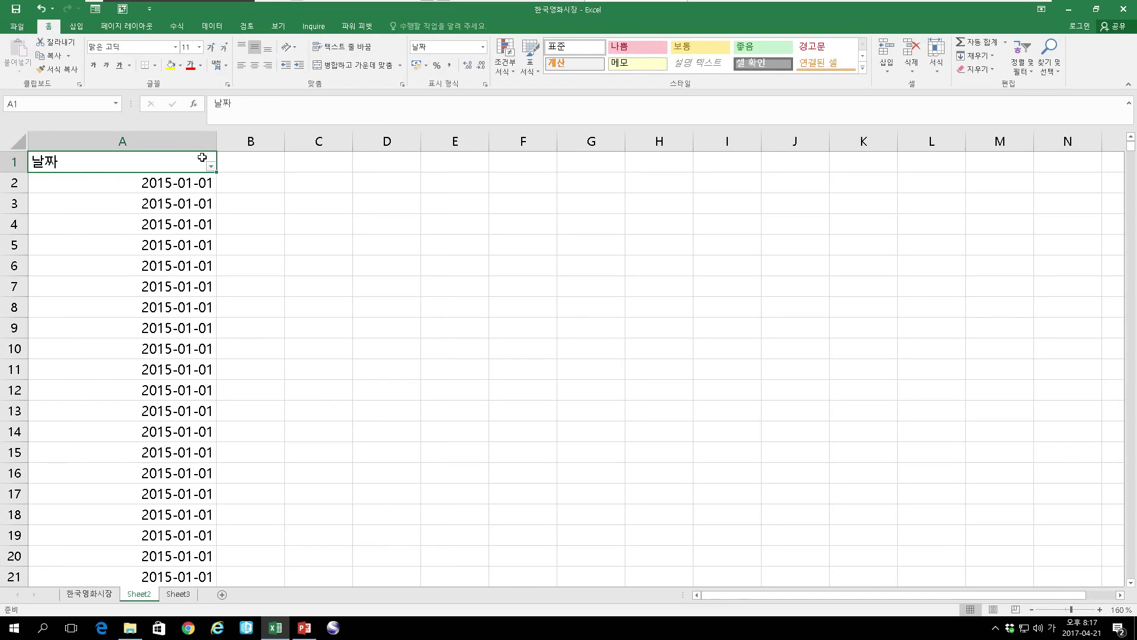
Narrow Sheet2's 날짜 column slightly and copy the whole column over column A of the 한국영화시장 sheet
{"action": "left_click_drag", "start_coordinate": [217, 141], "coordinate": [178, 141]}
{"action": "left_click", "coordinate": [108, 141]}
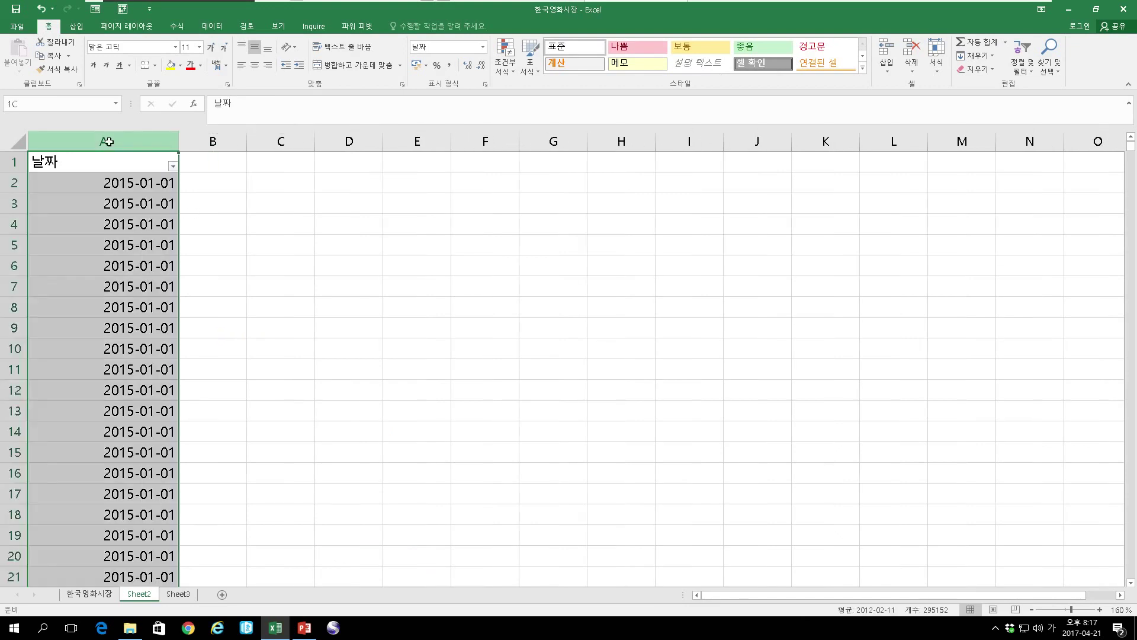
{"action": "right_click", "coordinate": [129, 146]}
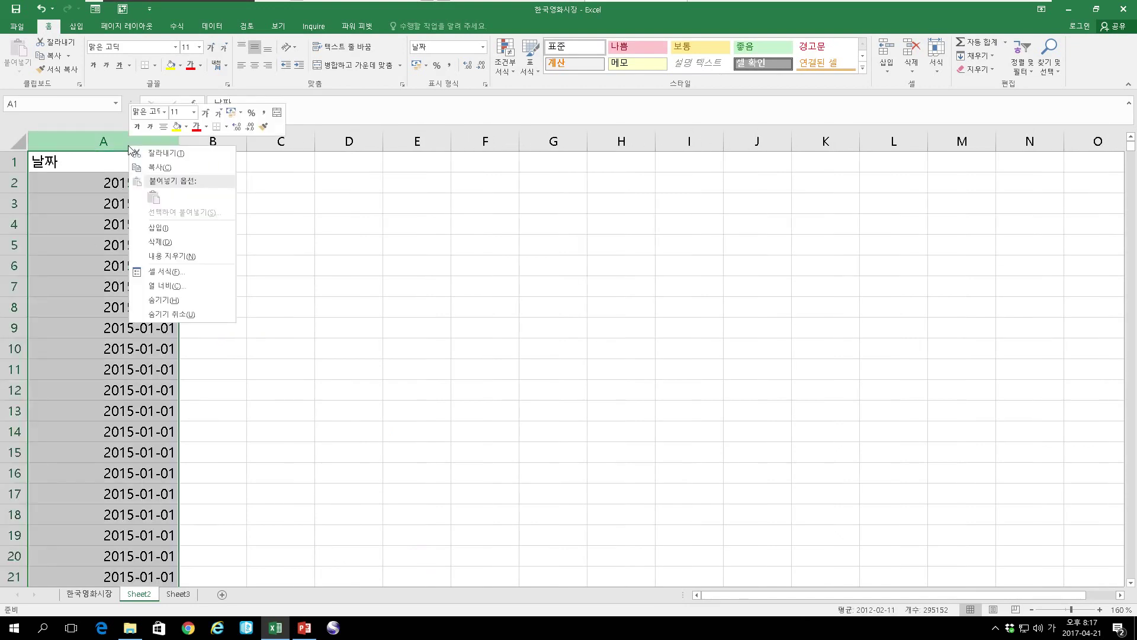
{"action": "left_click", "coordinate": [163, 169]}
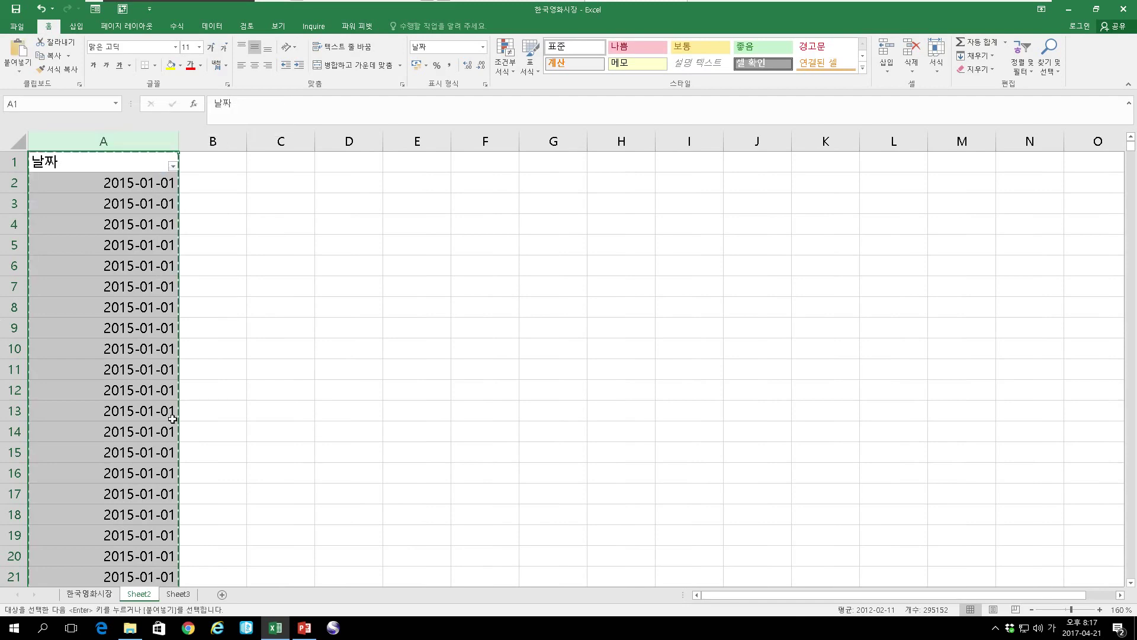
{"action": "left_click", "coordinate": [99, 598]}
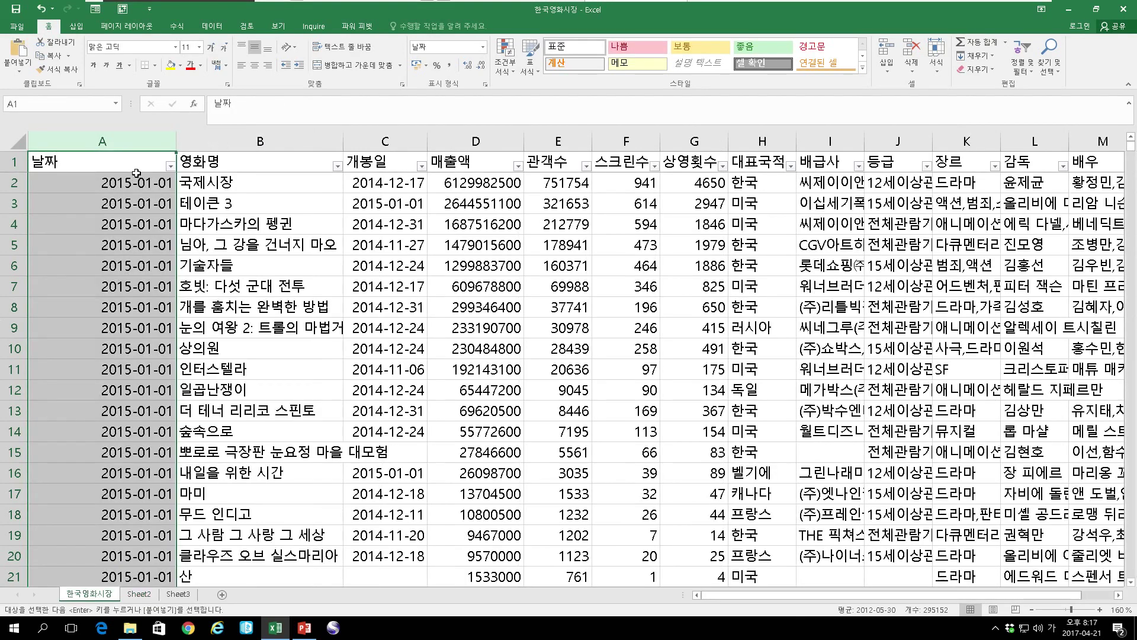
{"action": "right_click", "coordinate": [129, 143]}
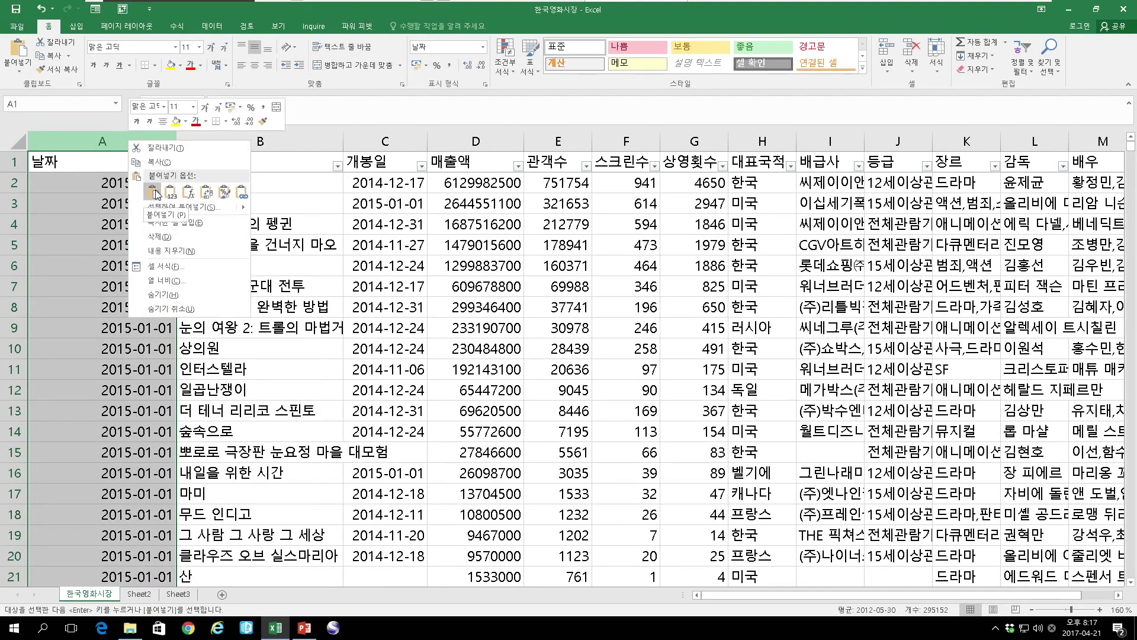
{"action": "left_click", "coordinate": [170, 193]}
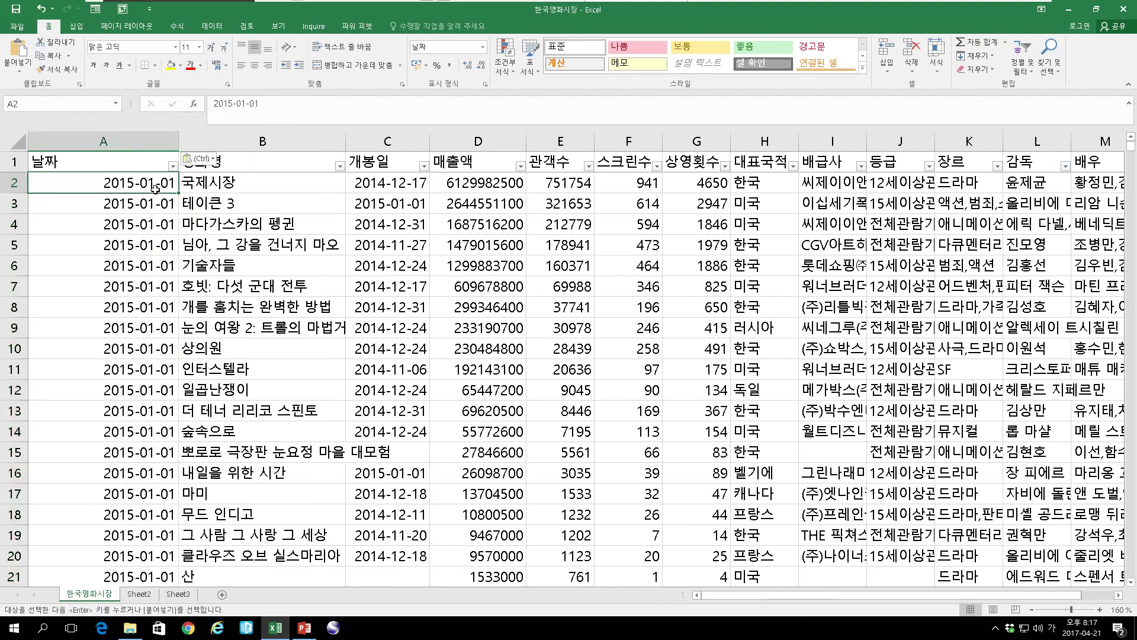
Permanently delete the working sheets Sheet2 and Sheet3 from the workbook
{"action": "left_click", "coordinate": [141, 596]}
{"action": "right_click", "coordinate": [142, 597]}
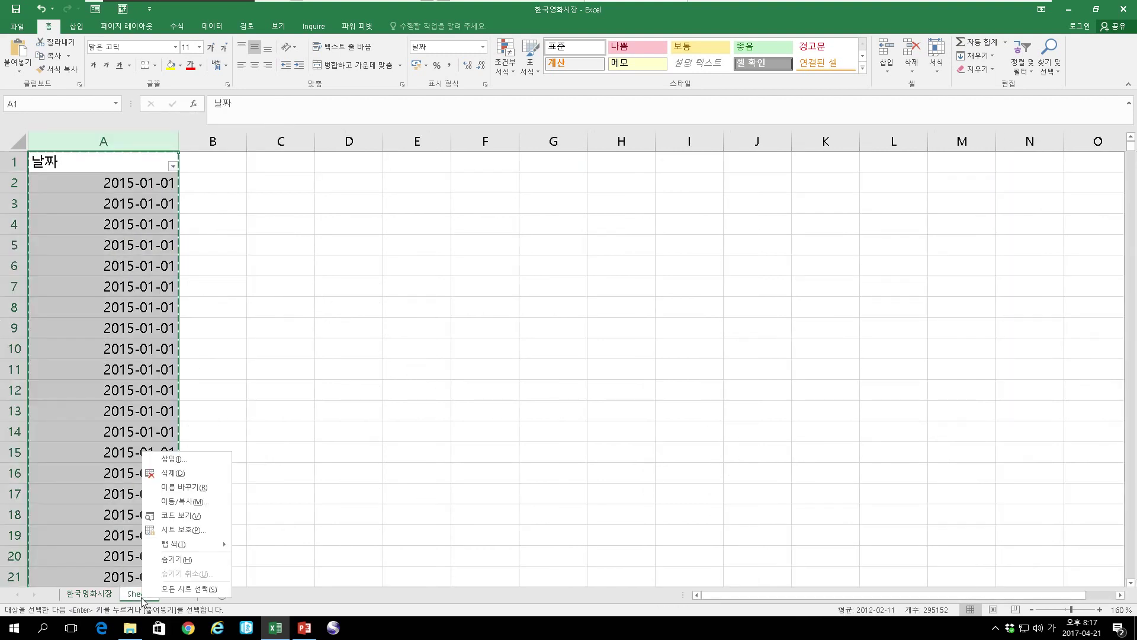
{"action": "left_click", "coordinate": [181, 487]}
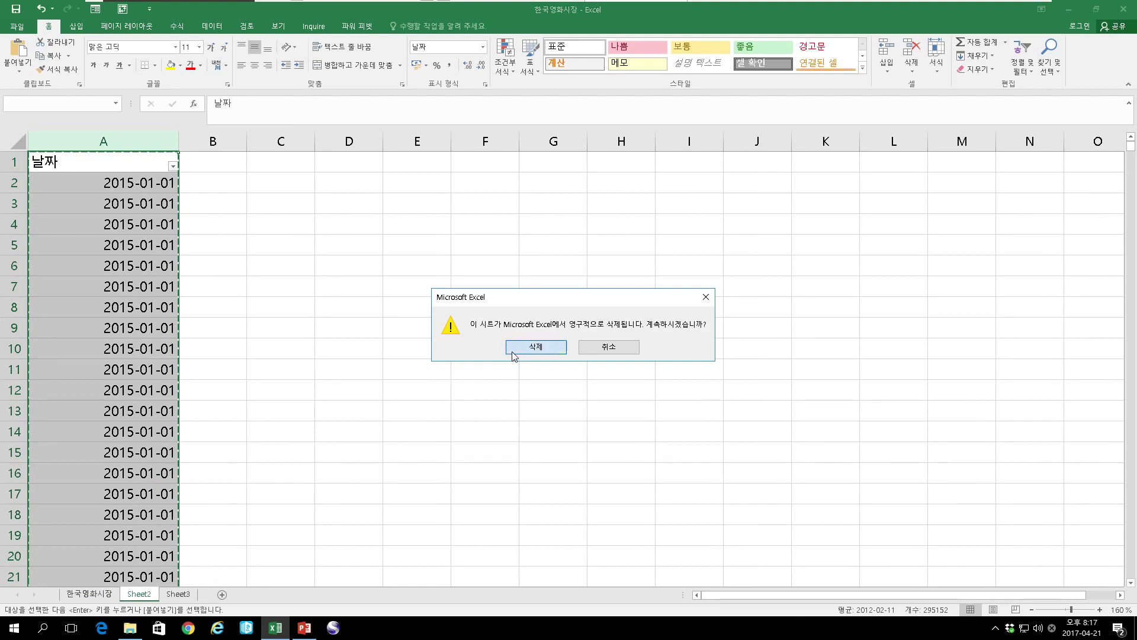
{"action": "left_click", "coordinate": [536, 347]}
{"action": "right_click", "coordinate": [152, 597]}
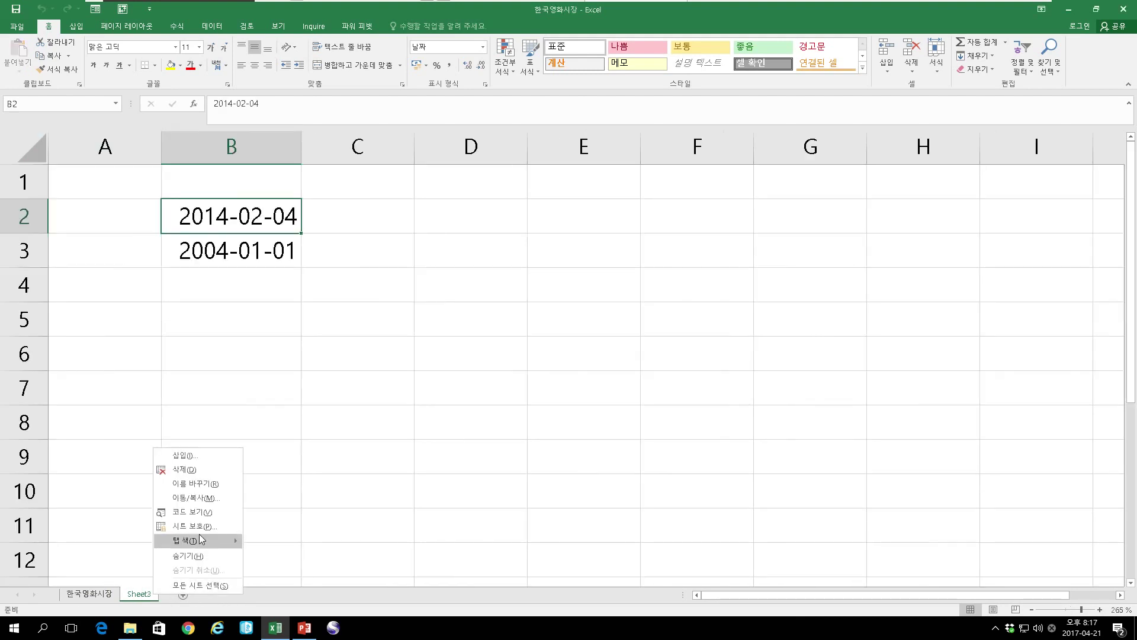
{"action": "left_click", "coordinate": [198, 470]}
{"action": "left_click", "coordinate": [536, 347]}
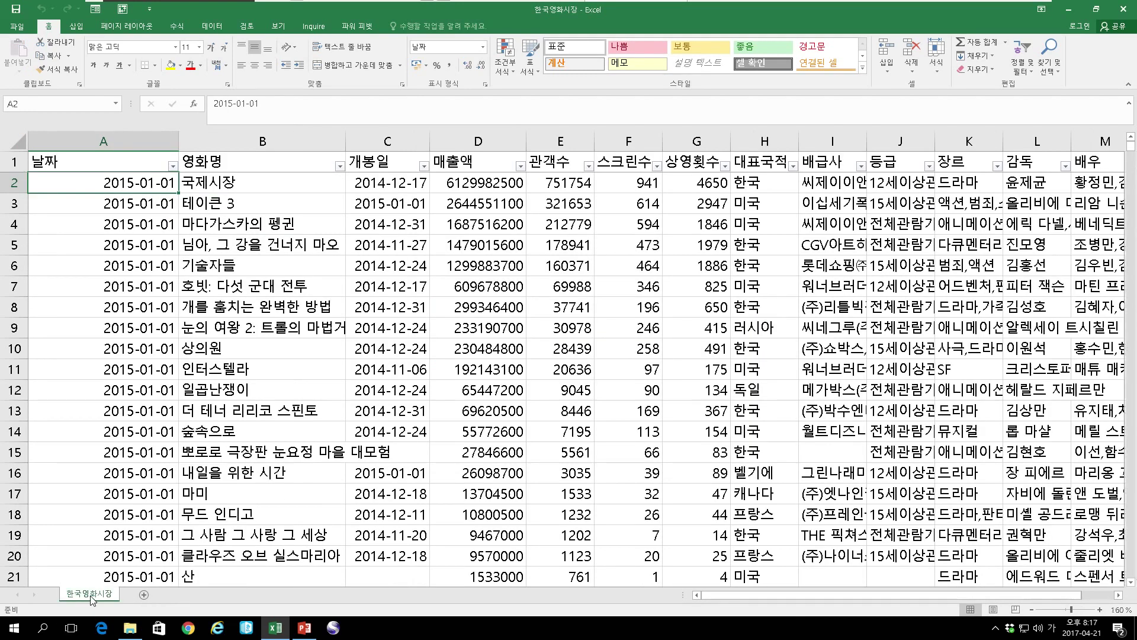
Check the filter list of the 날짜 column in the 한국영화시장 sheet, and select its header cell
{"action": "left_click", "coordinate": [169, 167]}
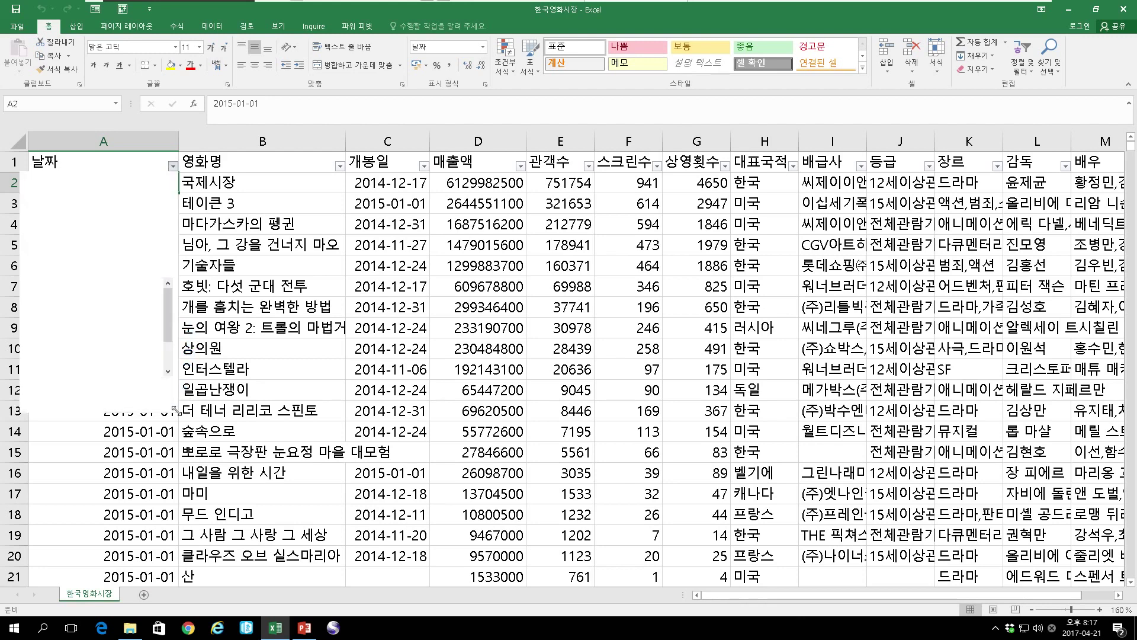
{"action": "left_click", "coordinate": [240, 525]}
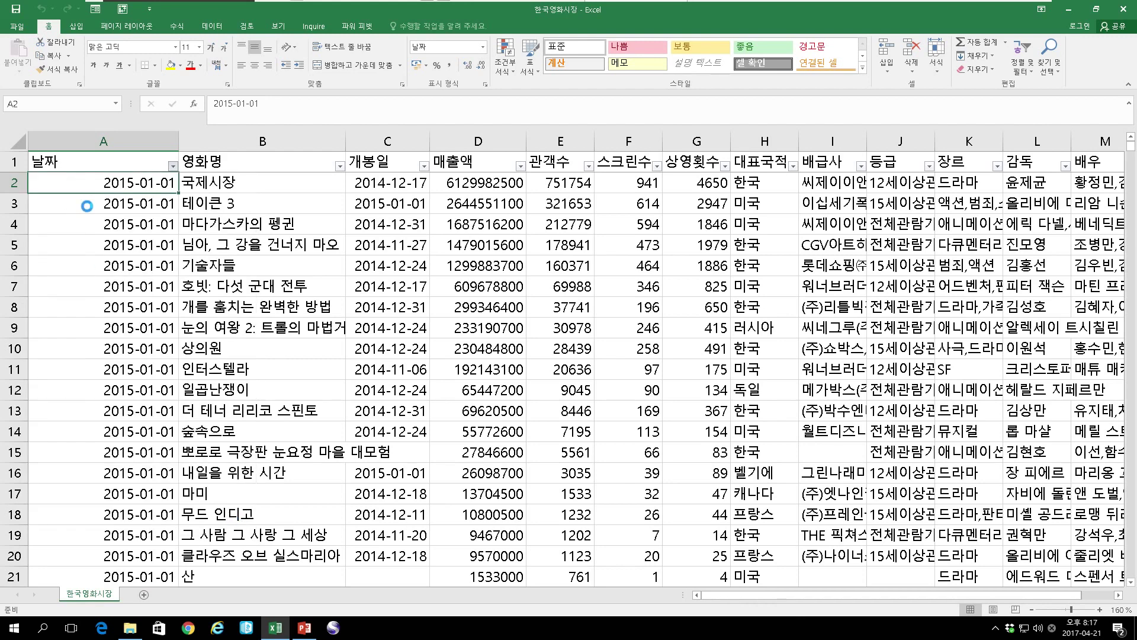
{"action": "left_click", "coordinate": [95, 166]}
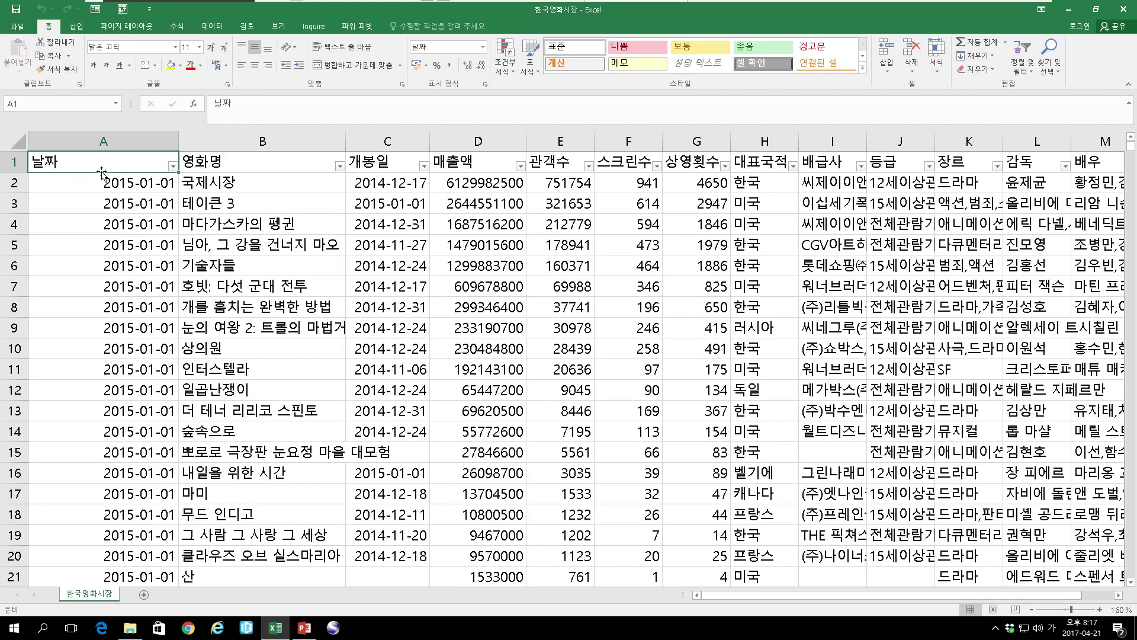